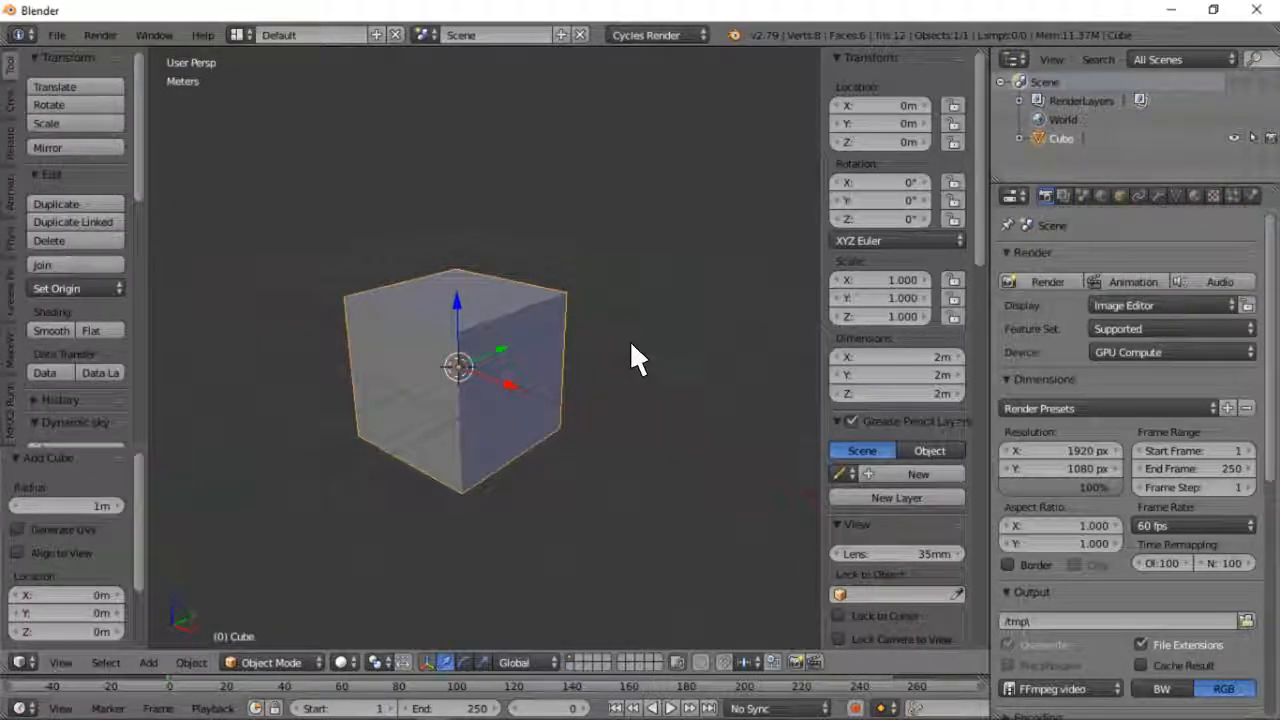
Step: Hide both side panels of the 3D viewport and show the cube's mesh data properties
key(n)
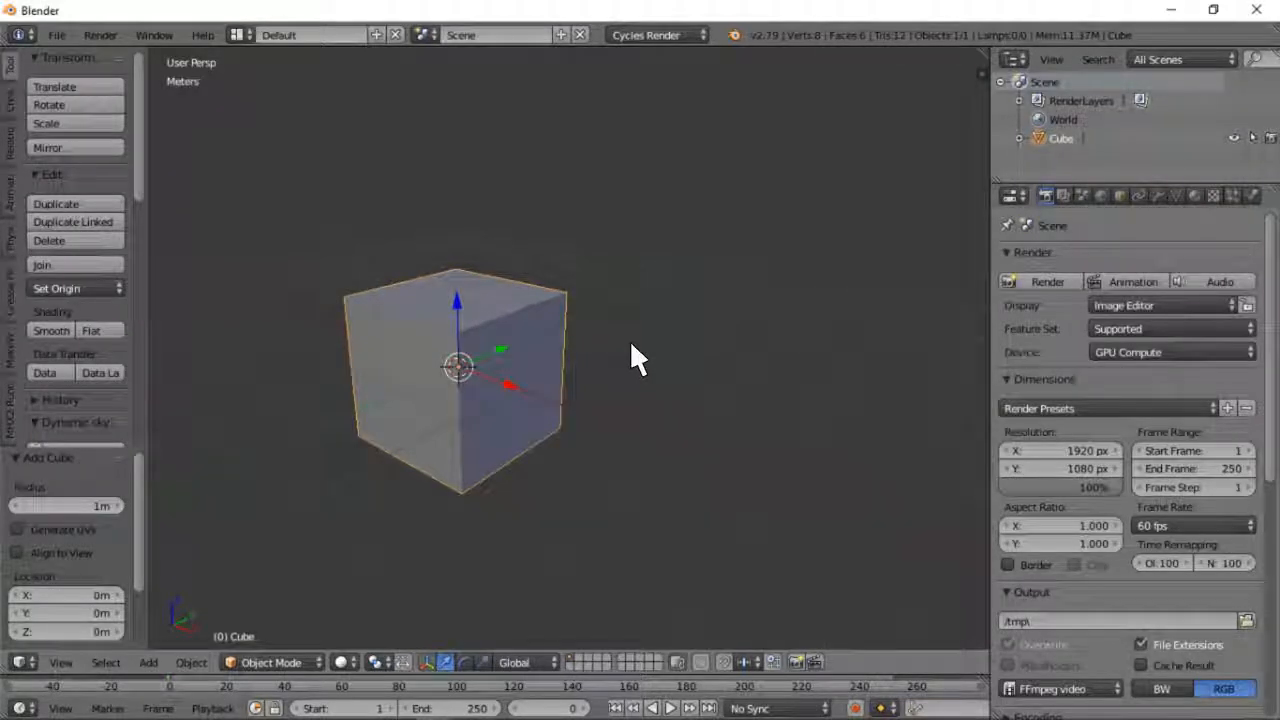
key(t)
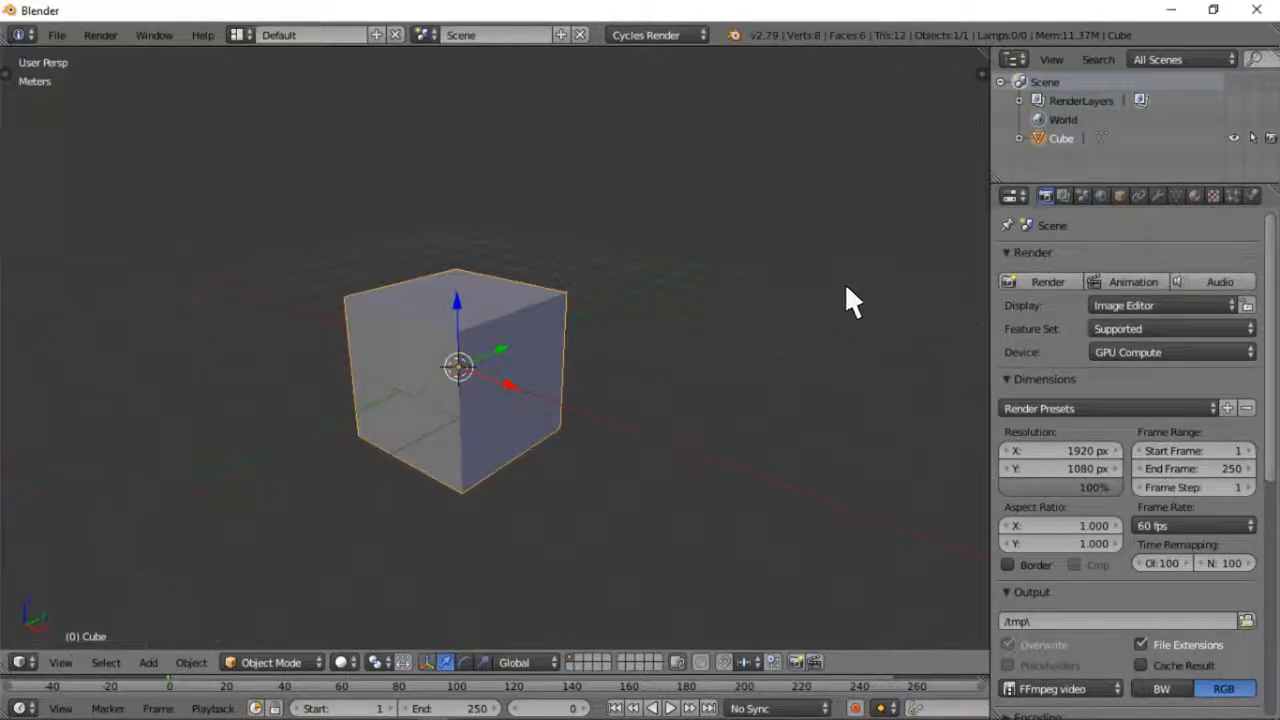
click(1174, 196)
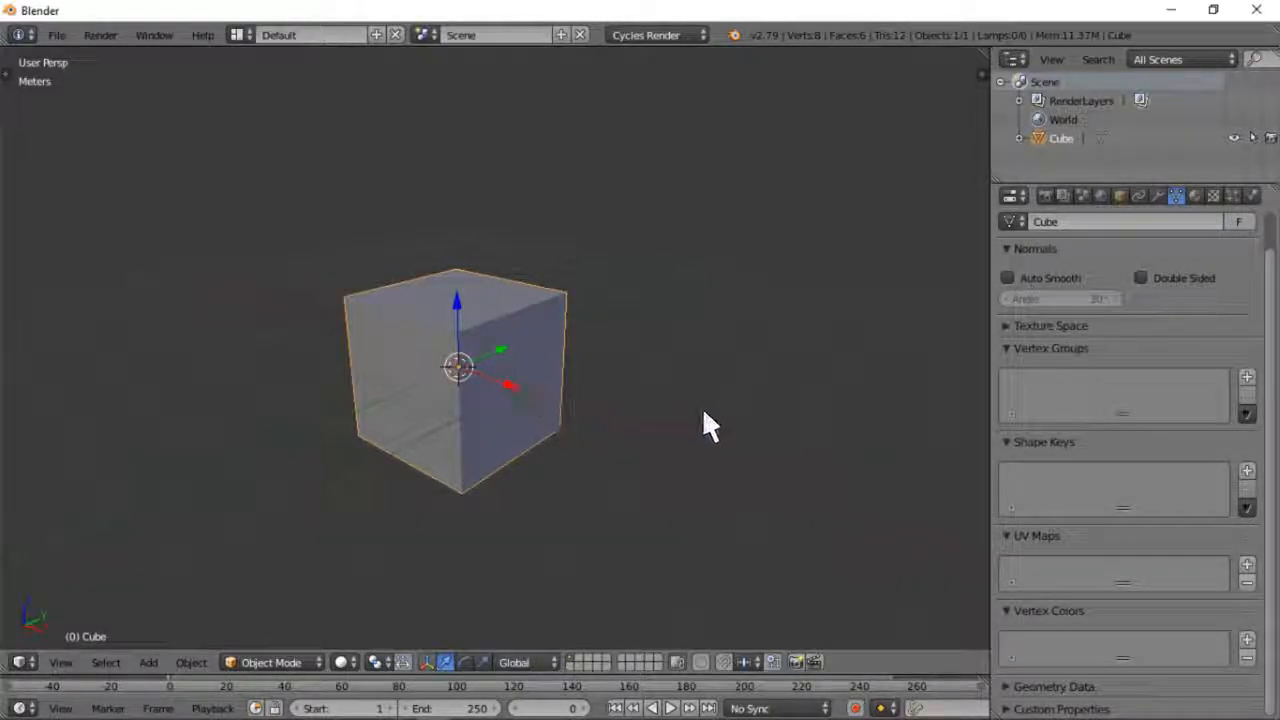
Step: Add a Basis shape key and a second shape key to the cube, naming the second one L Blink
click(1248, 469)
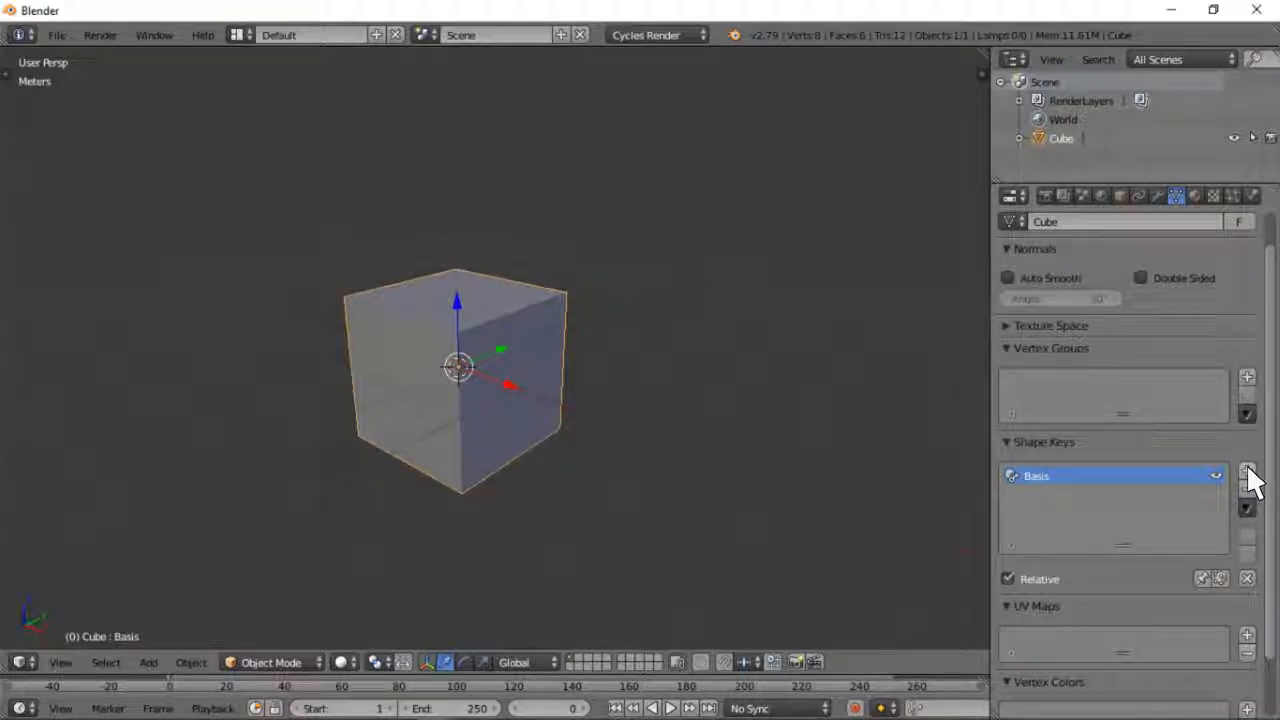
click(1247, 472)
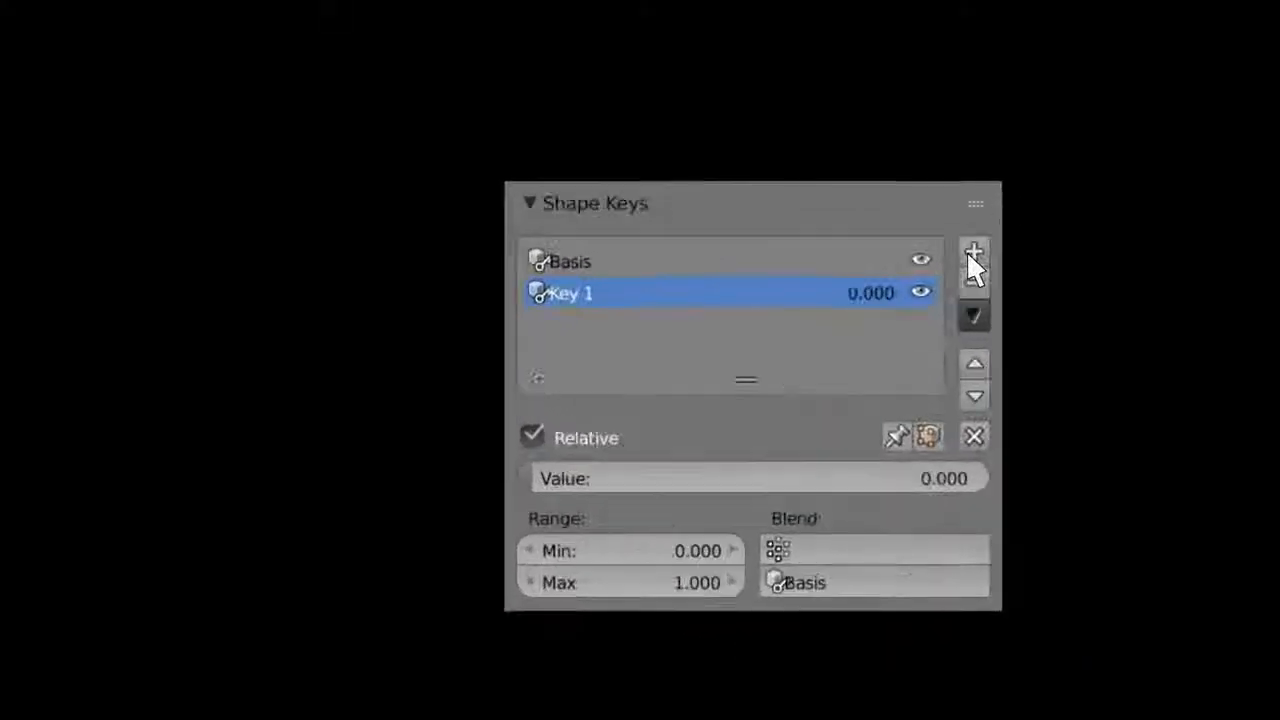
double_click(577, 302)
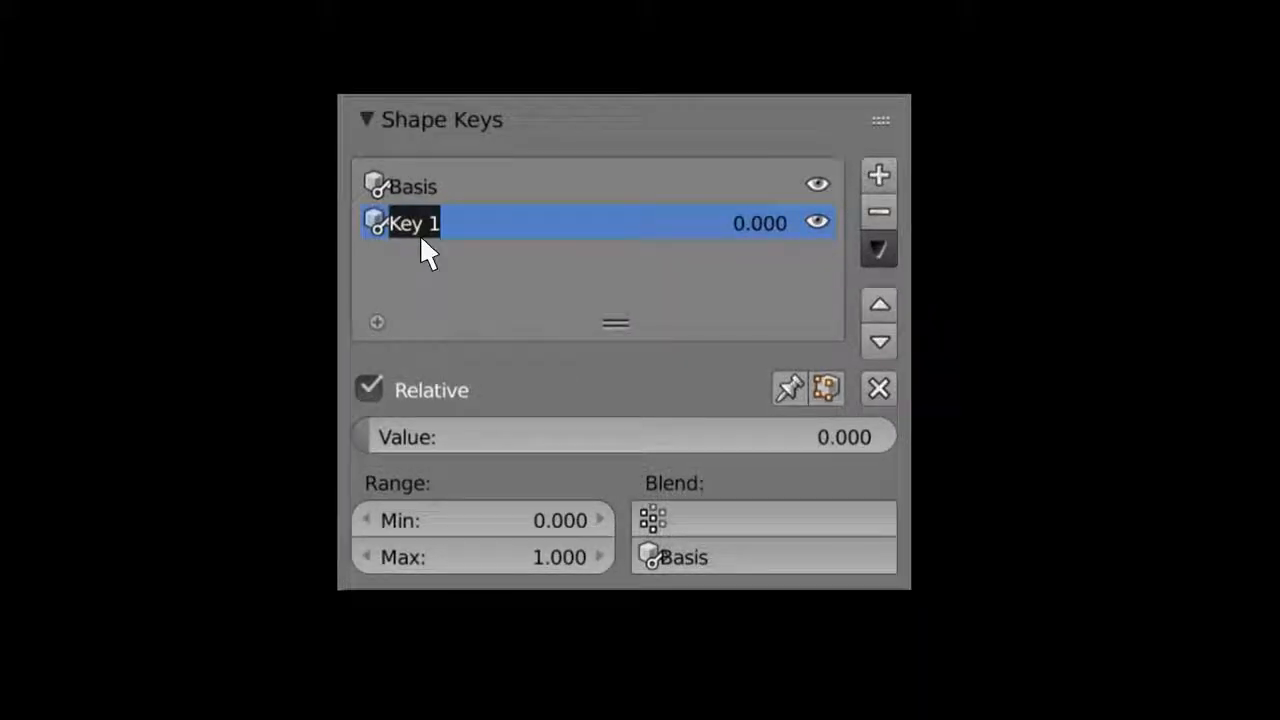
text(L)
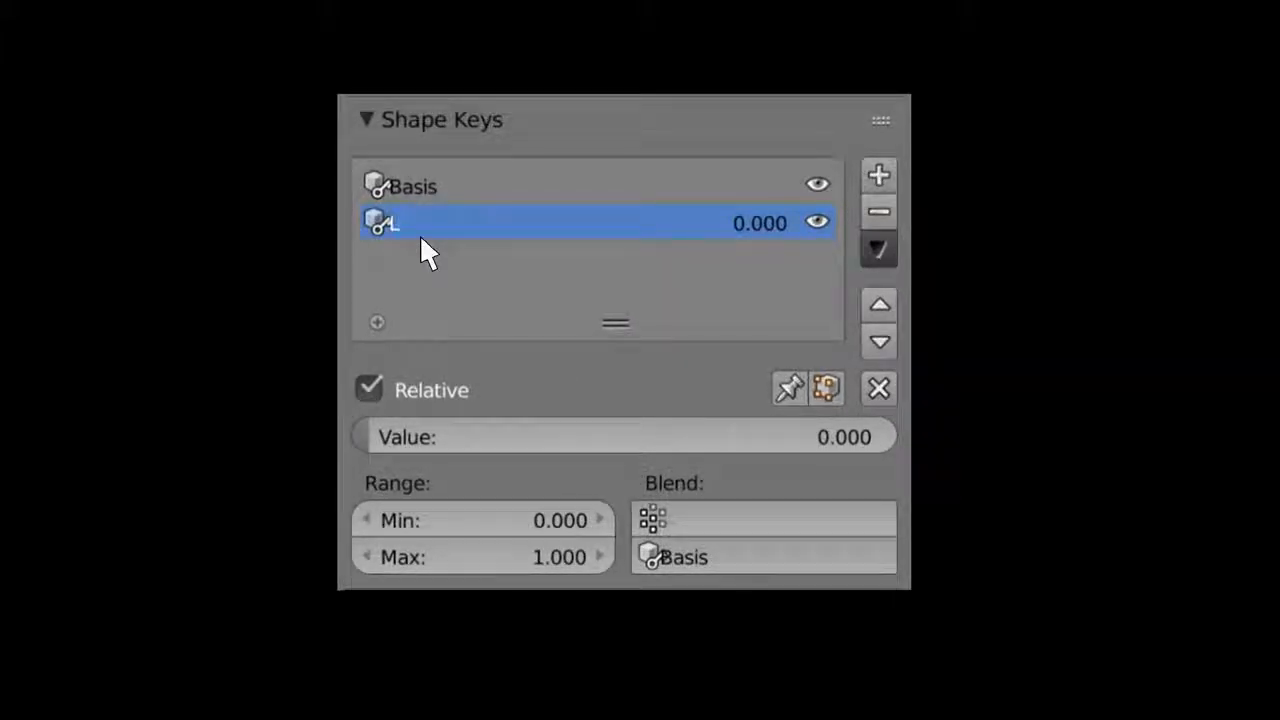
text( Blink)
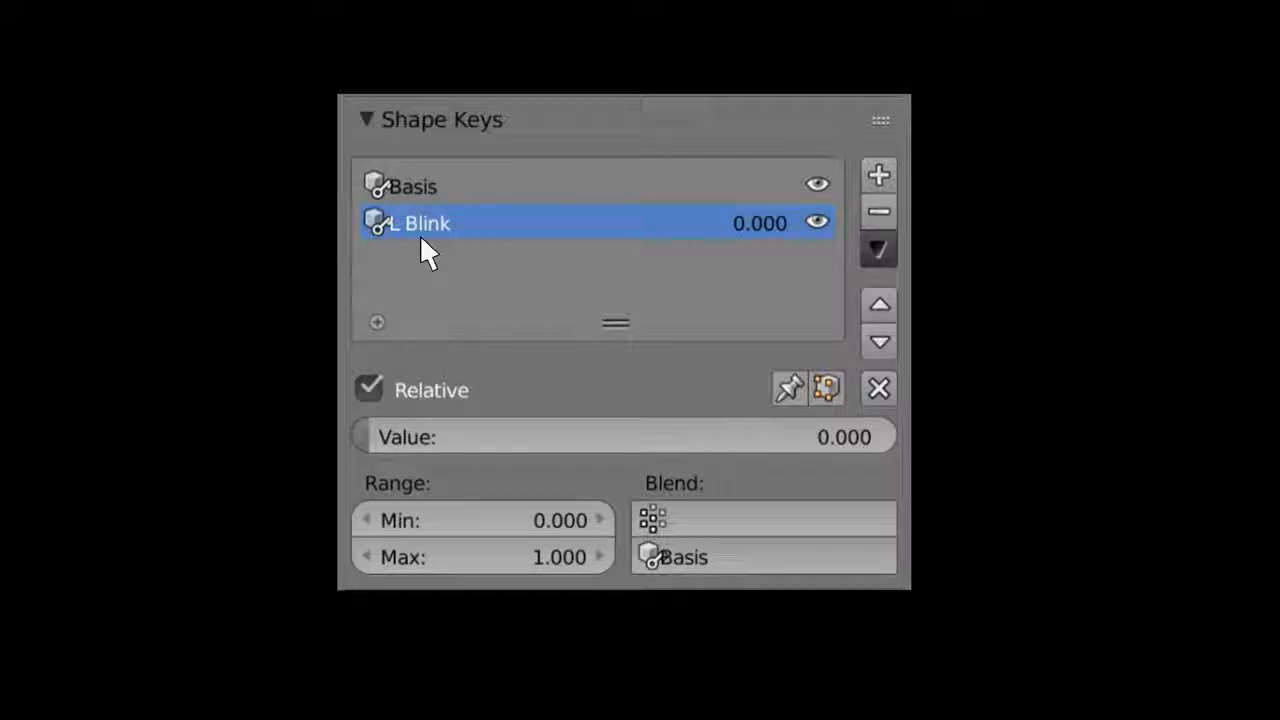
Step: Mute the L Blink shape key and unmute it, twice in a row
click(817, 223)
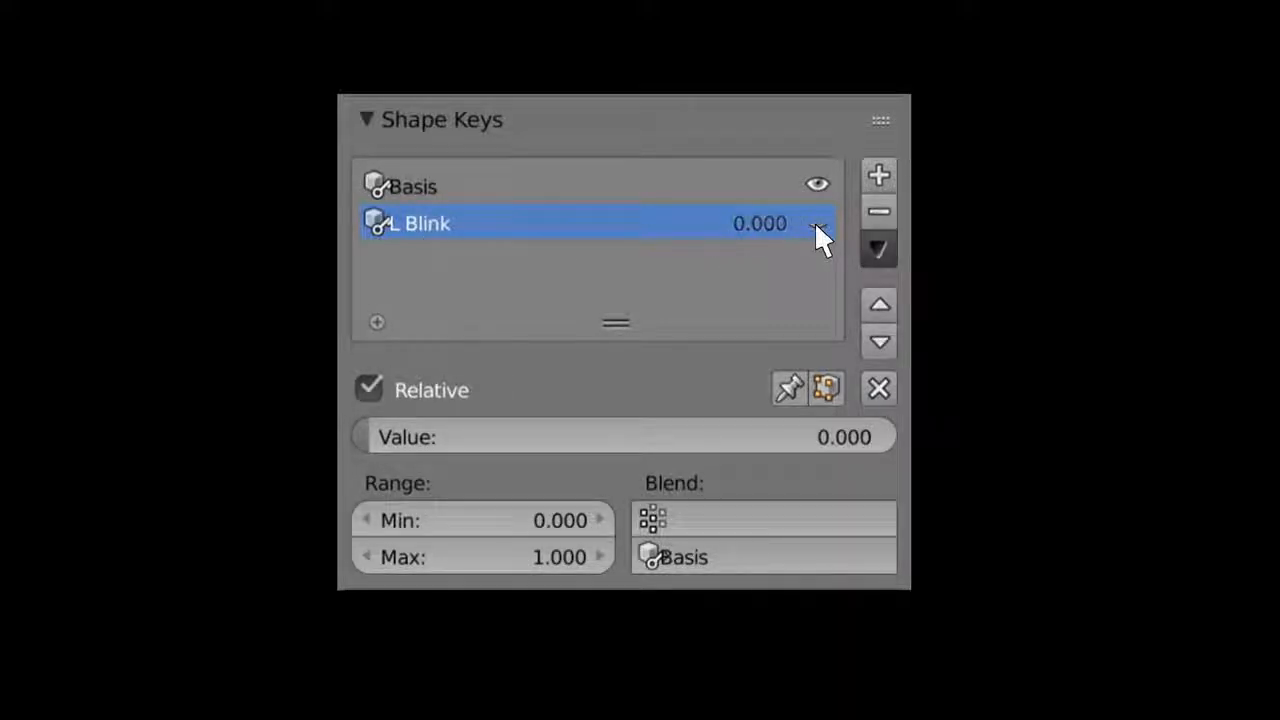
click(817, 223)
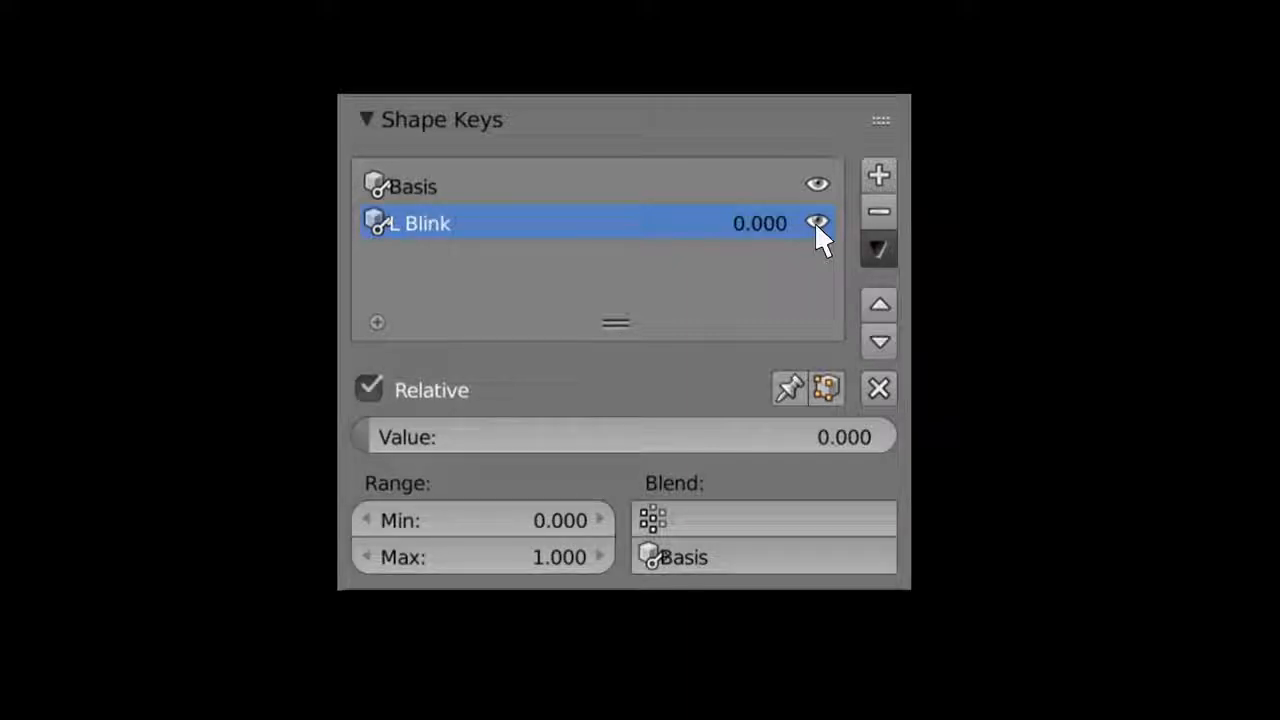
click(815, 222)
click(815, 222)
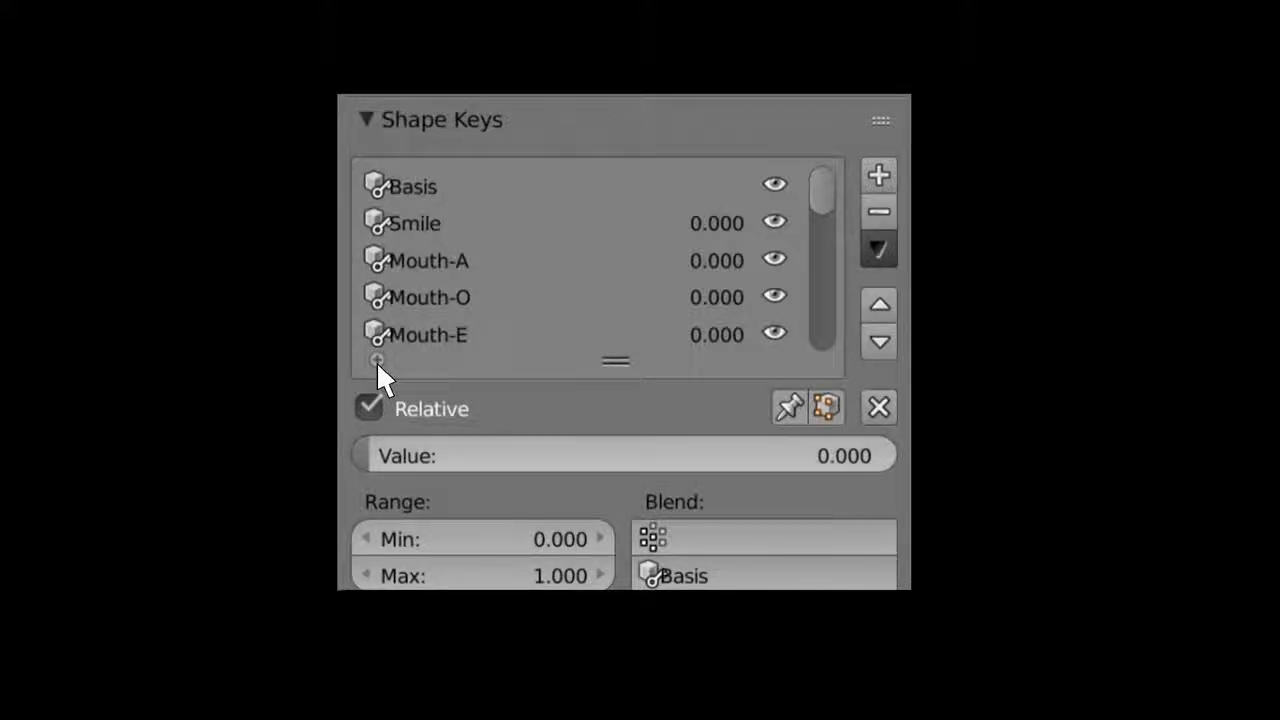
Step: Filter the shape key list by "L Bl", select L Blink and try out its value slider
click(376, 361)
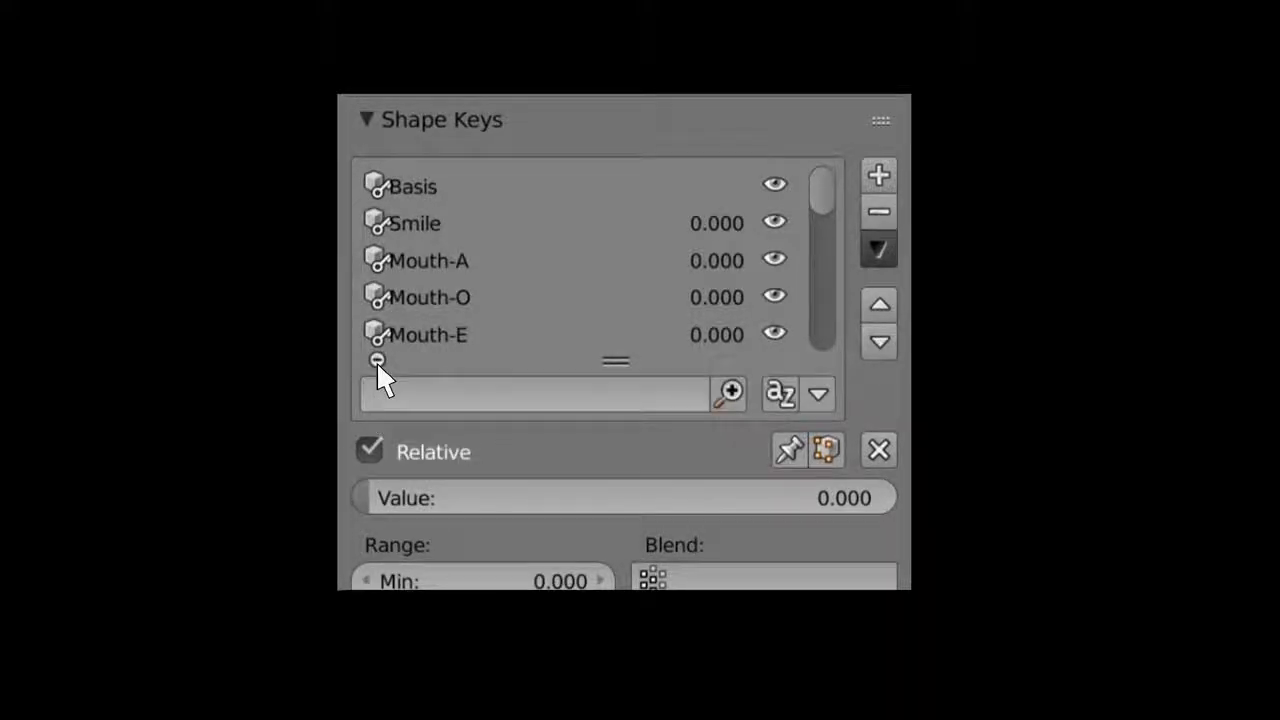
click(377, 400)
text(L Bl)
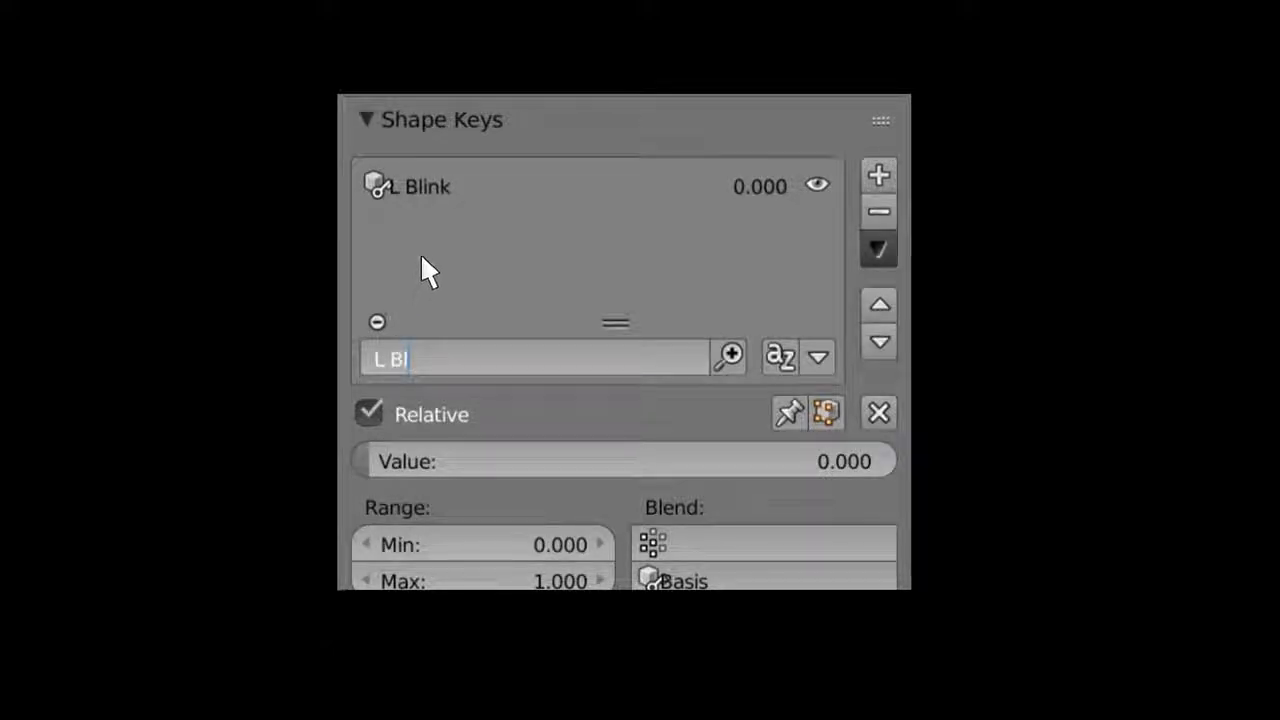
key(Return)
click(439, 190)
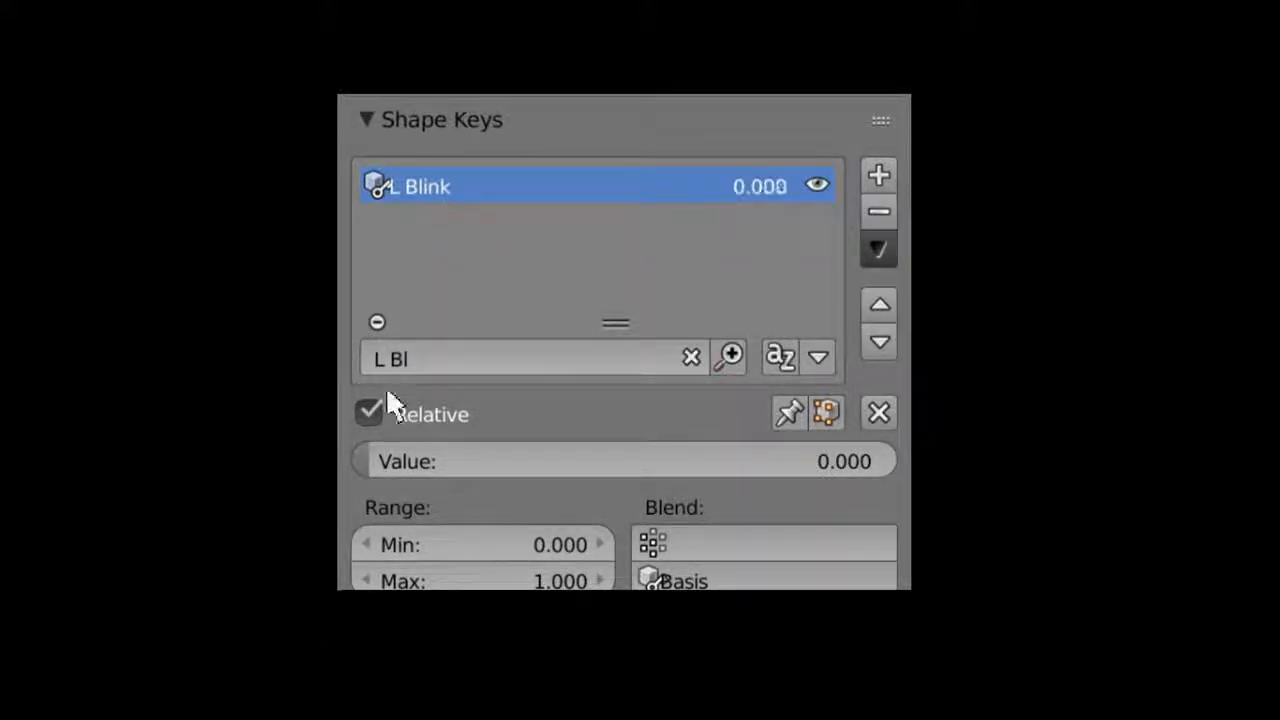
drag(390, 461, 476, 458)
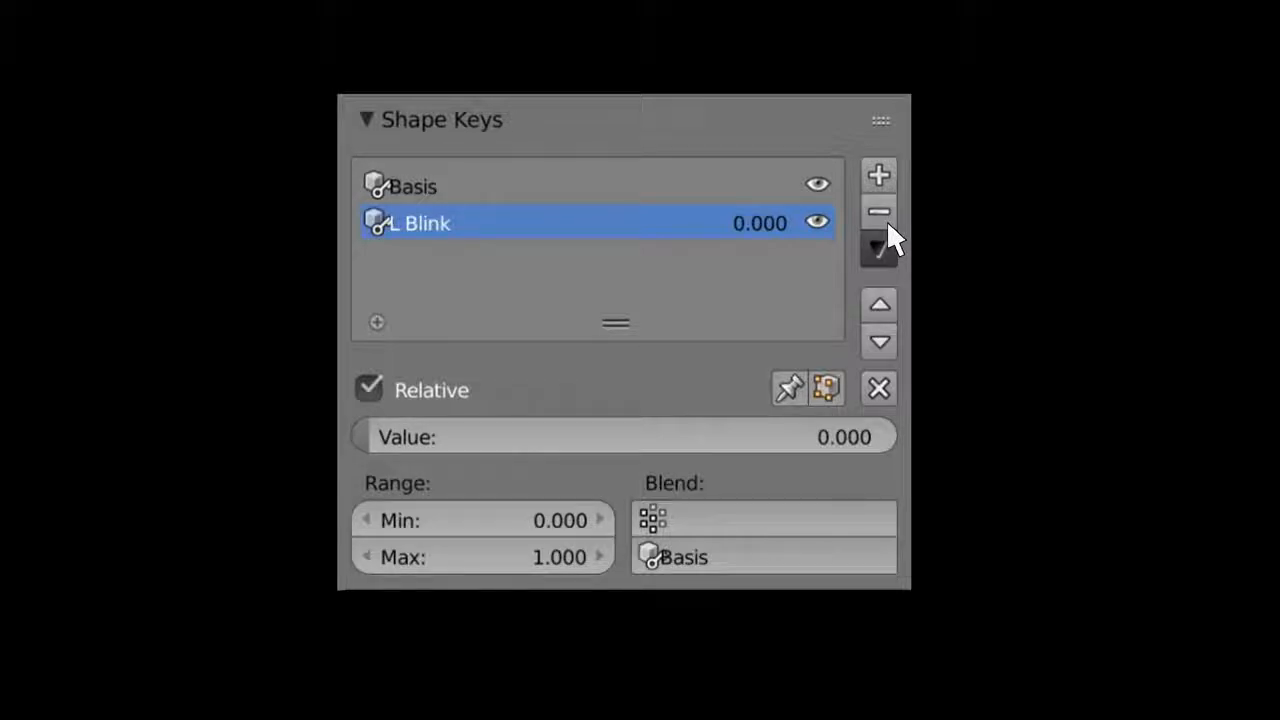
Step: View the additional shape key operations, and switch Relative mode off and back on twice
click(886, 256)
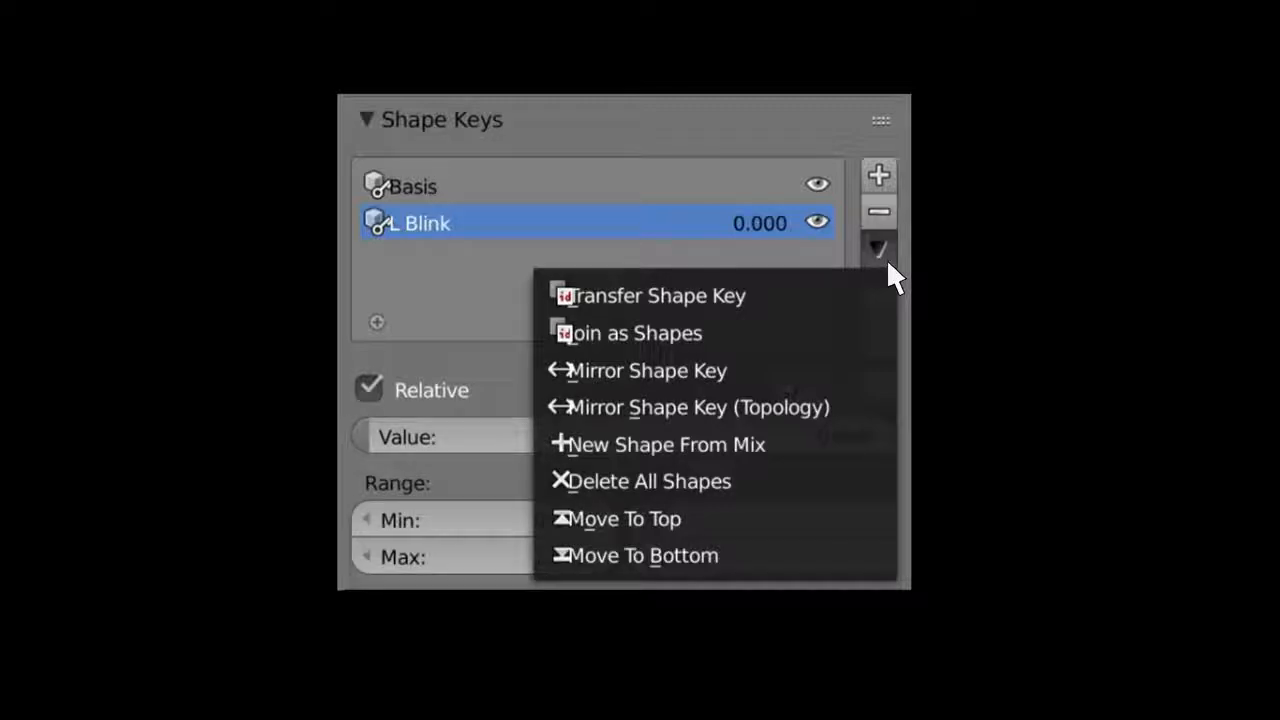
click(886, 256)
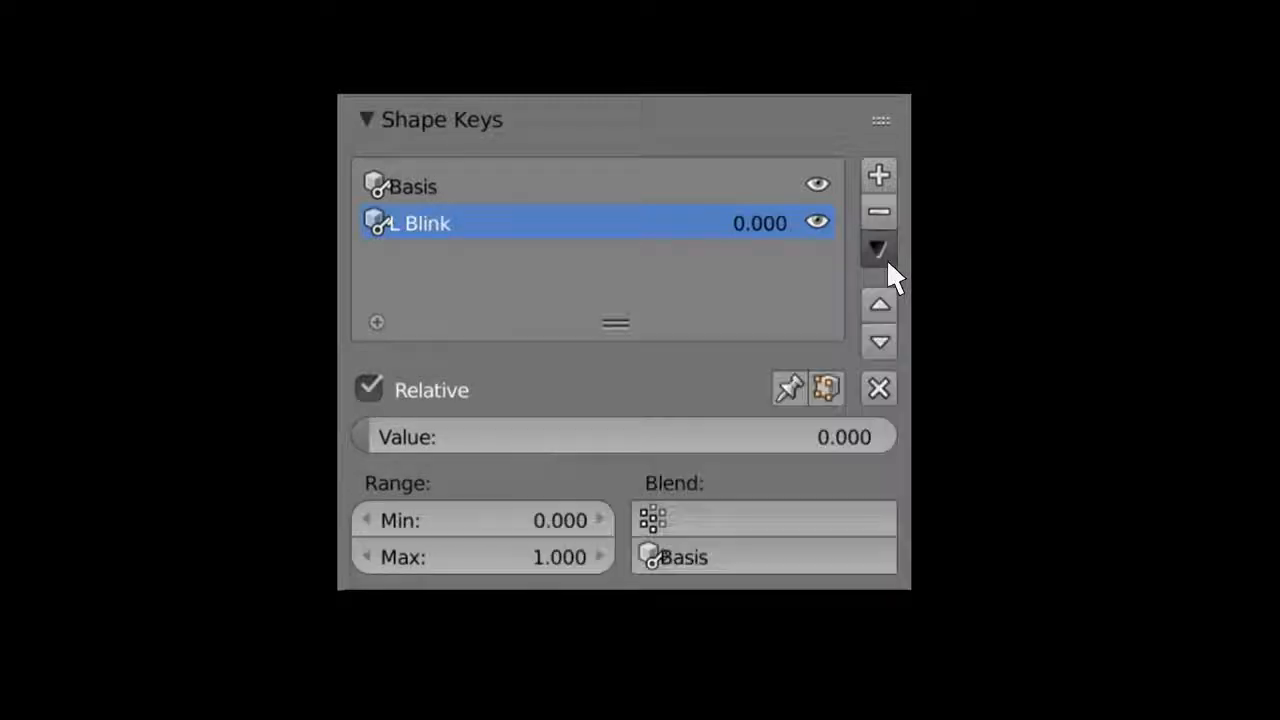
click(369, 392)
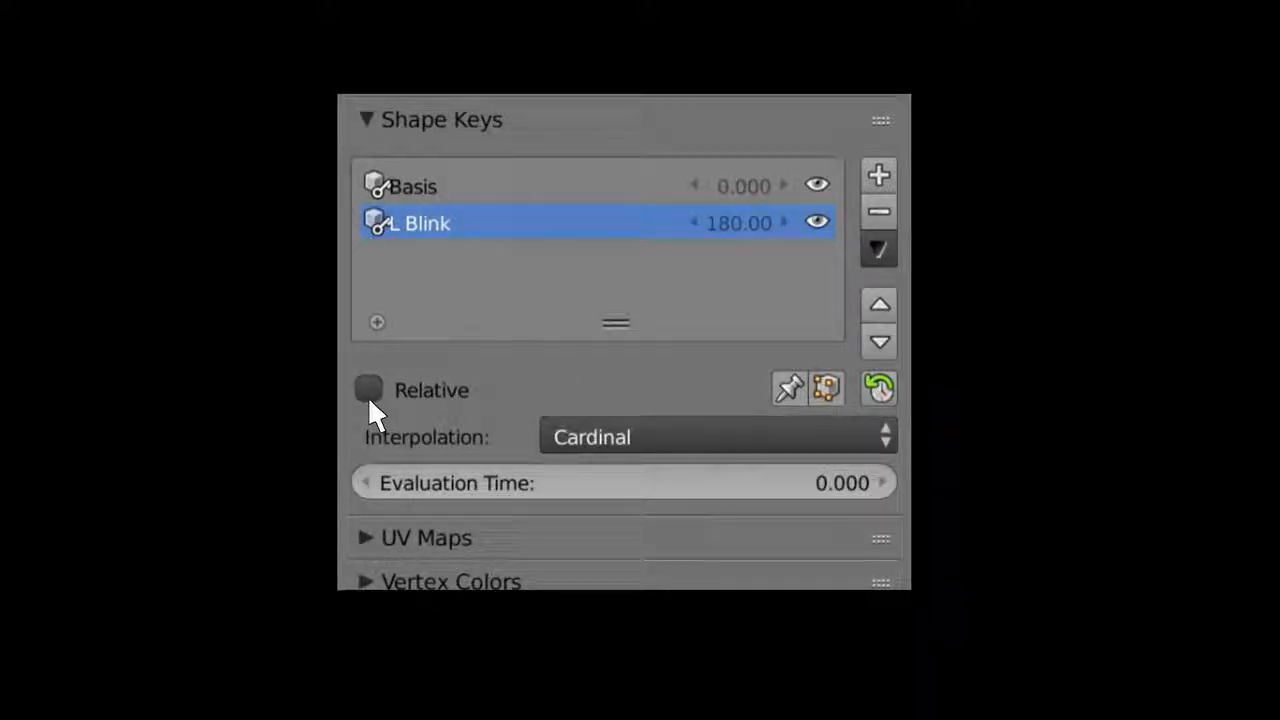
click(369, 392)
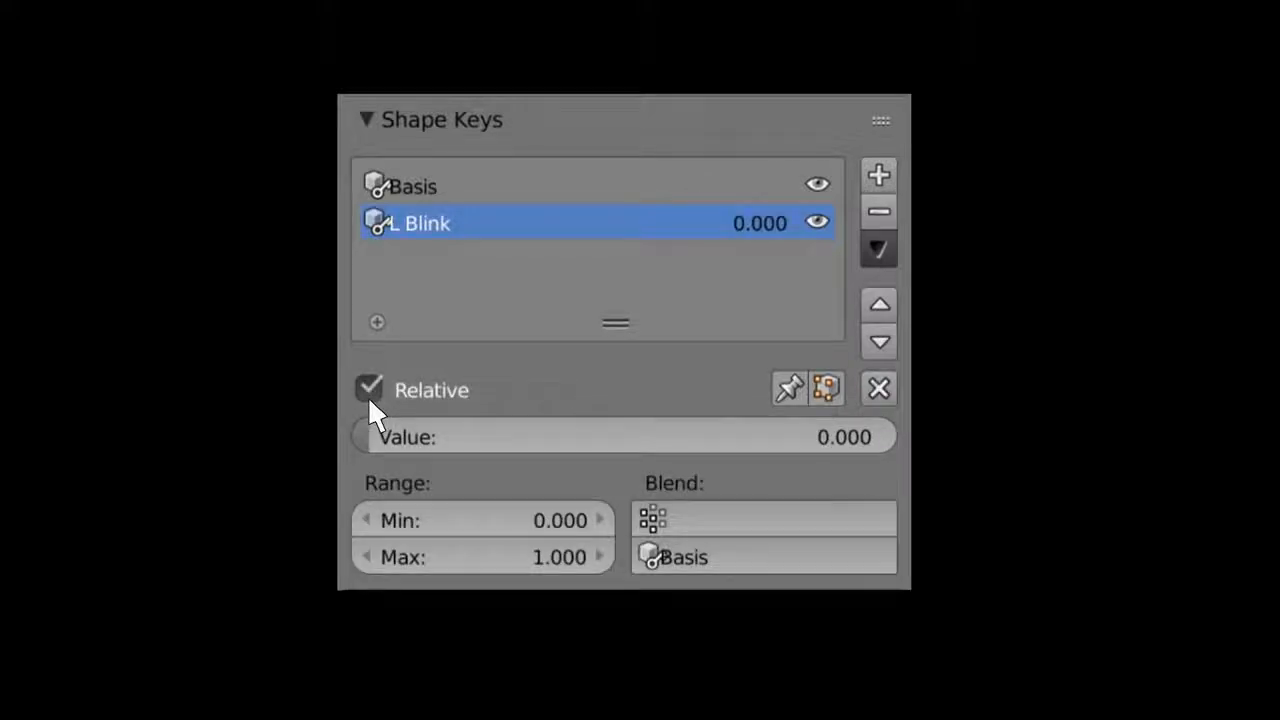
click(369, 392)
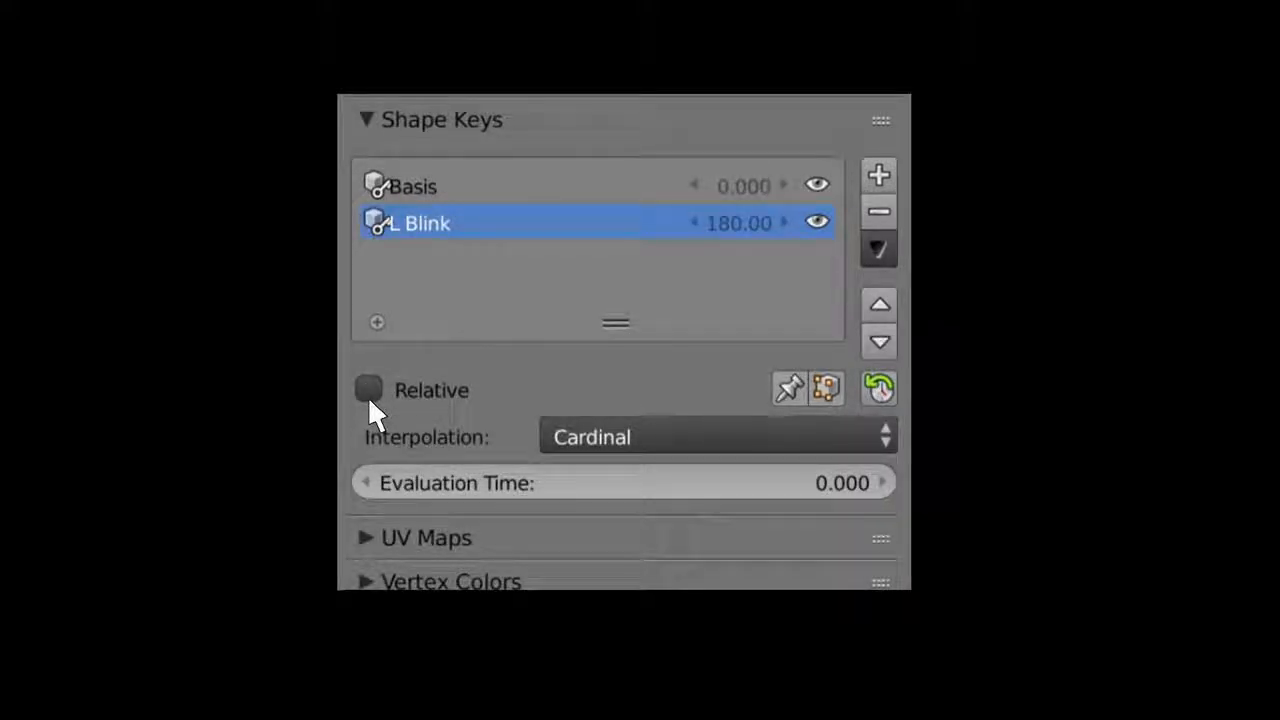
click(369, 392)
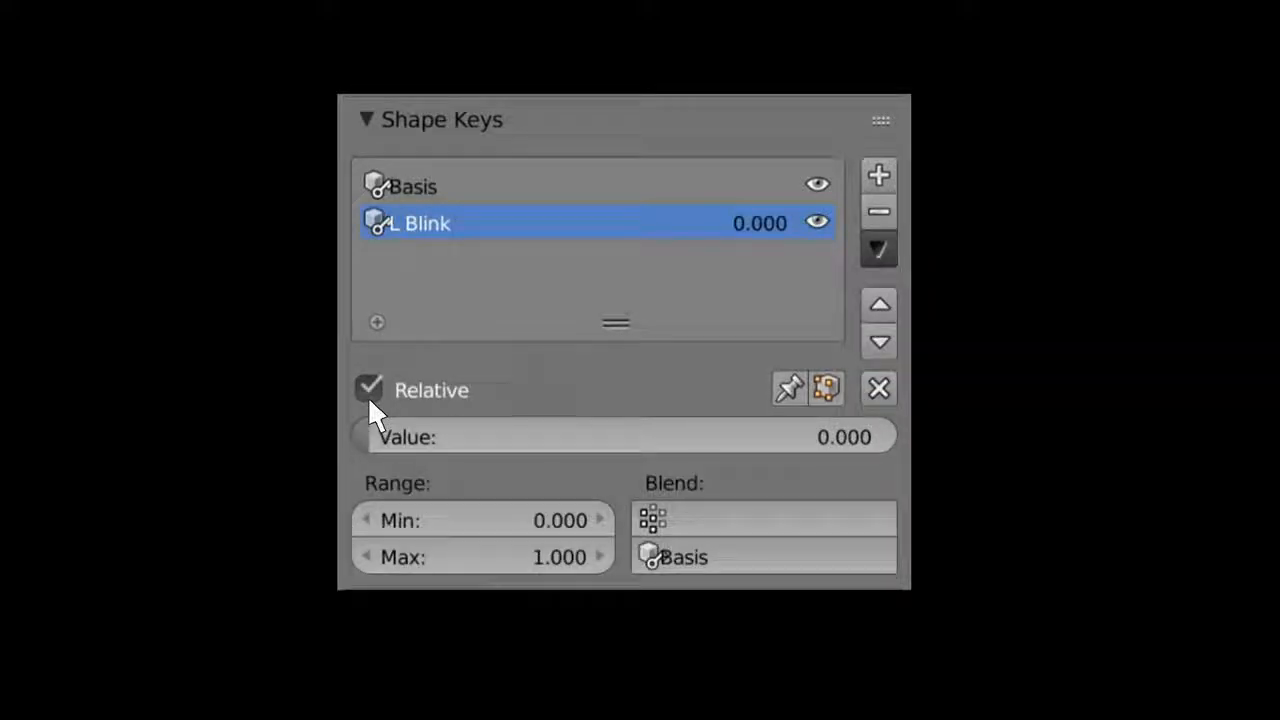
Step: Lock the display to the L Blink shape and unlock it, and raise its value and clear it
click(788, 400)
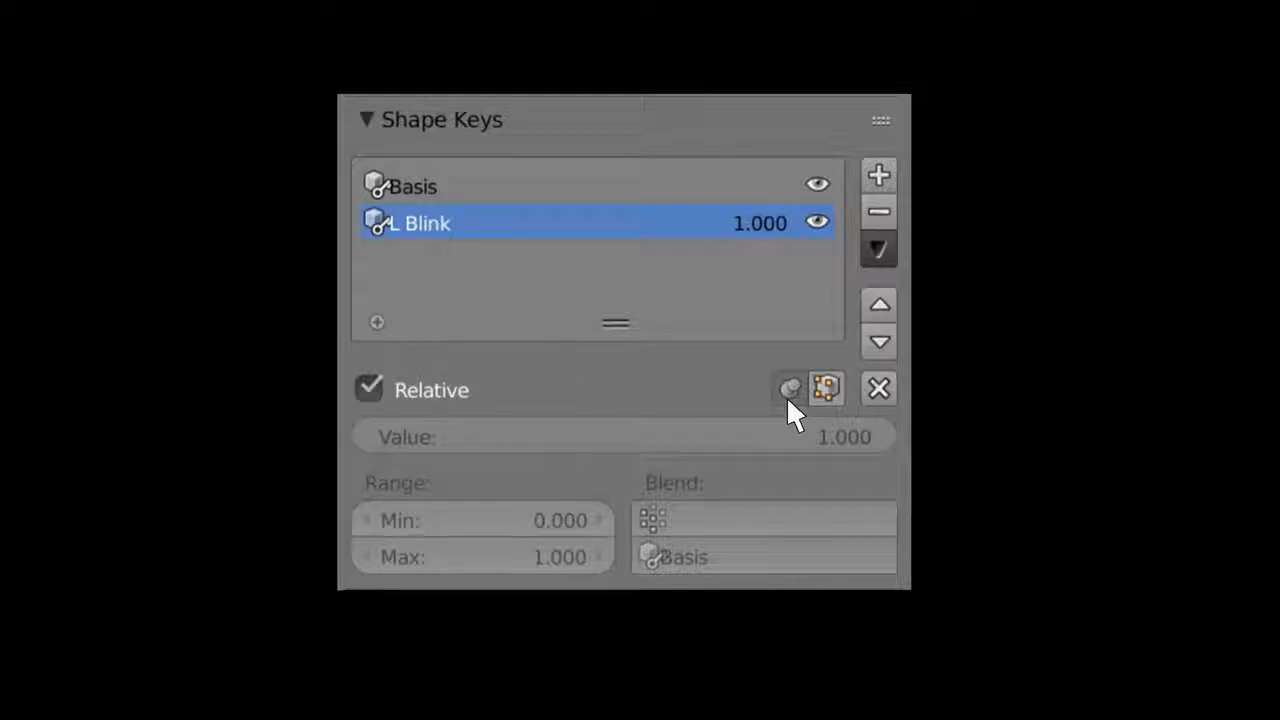
click(789, 392)
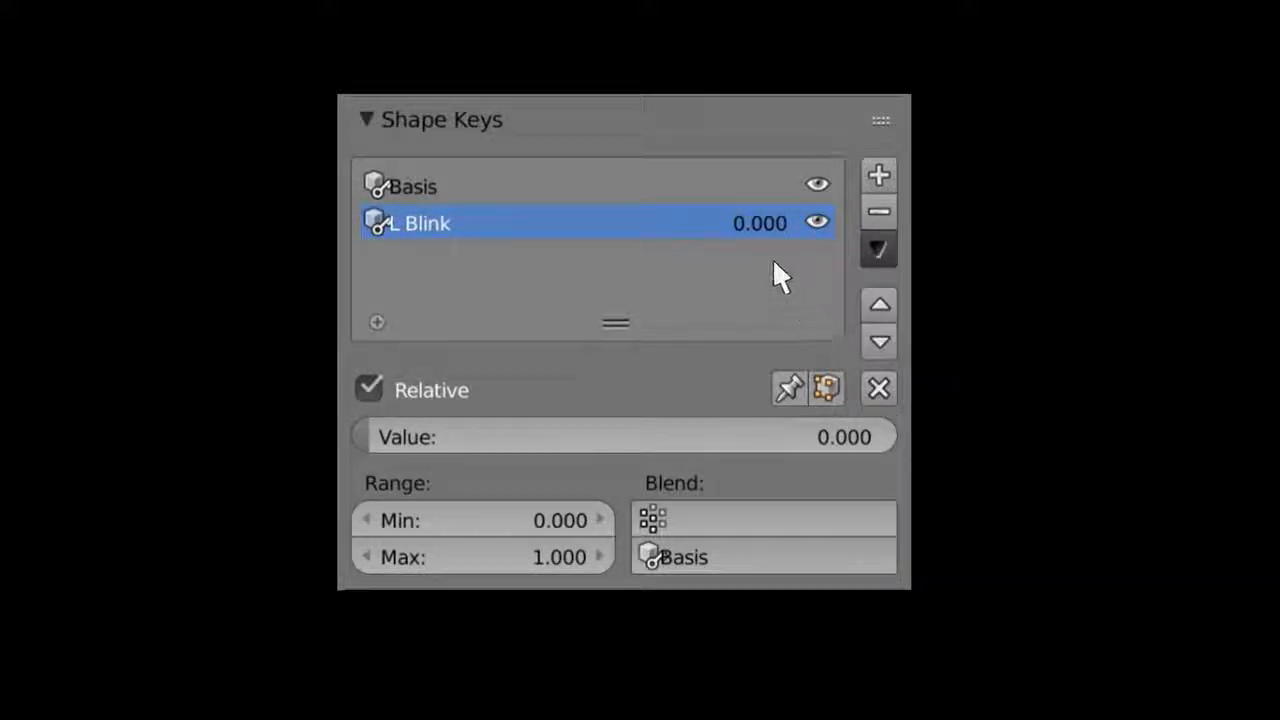
drag(755, 225, 845, 278)
click(890, 392)
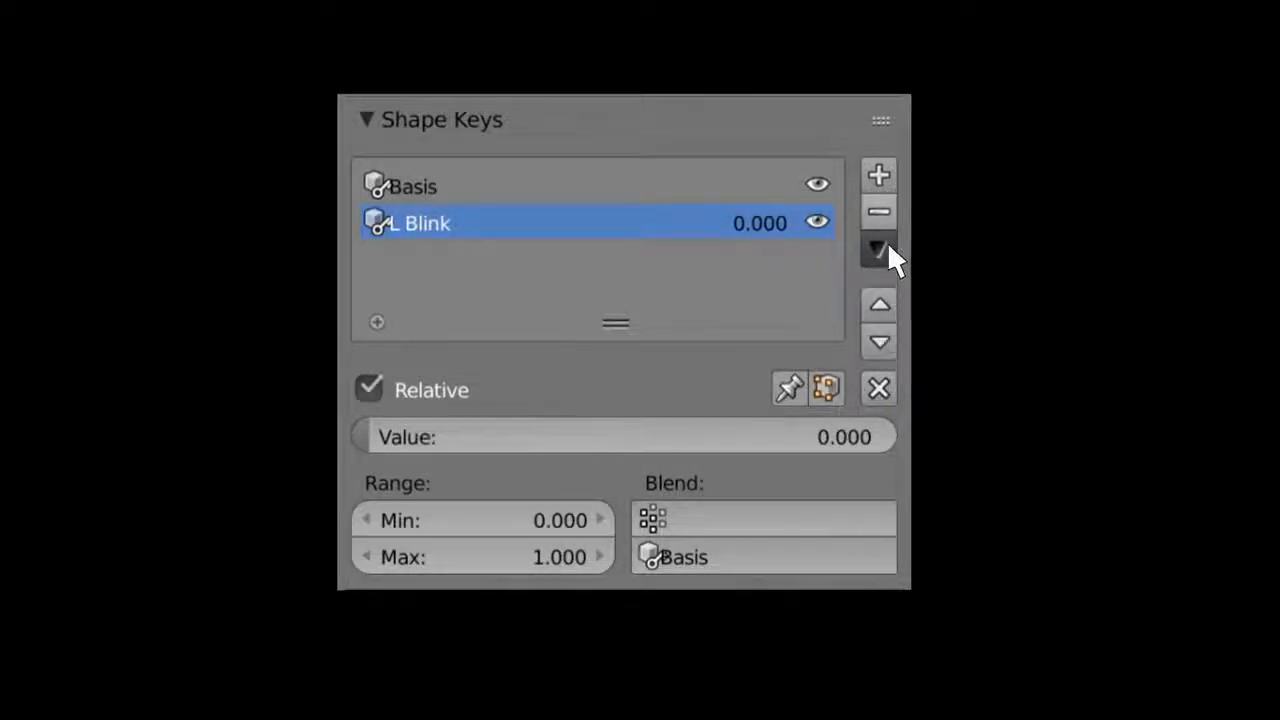
Step: Add a third shape key, raise its value to 0.400 with L Blink at about 0.38, and clear all shape key values
click(879, 175)
drag(775, 265, 803, 294)
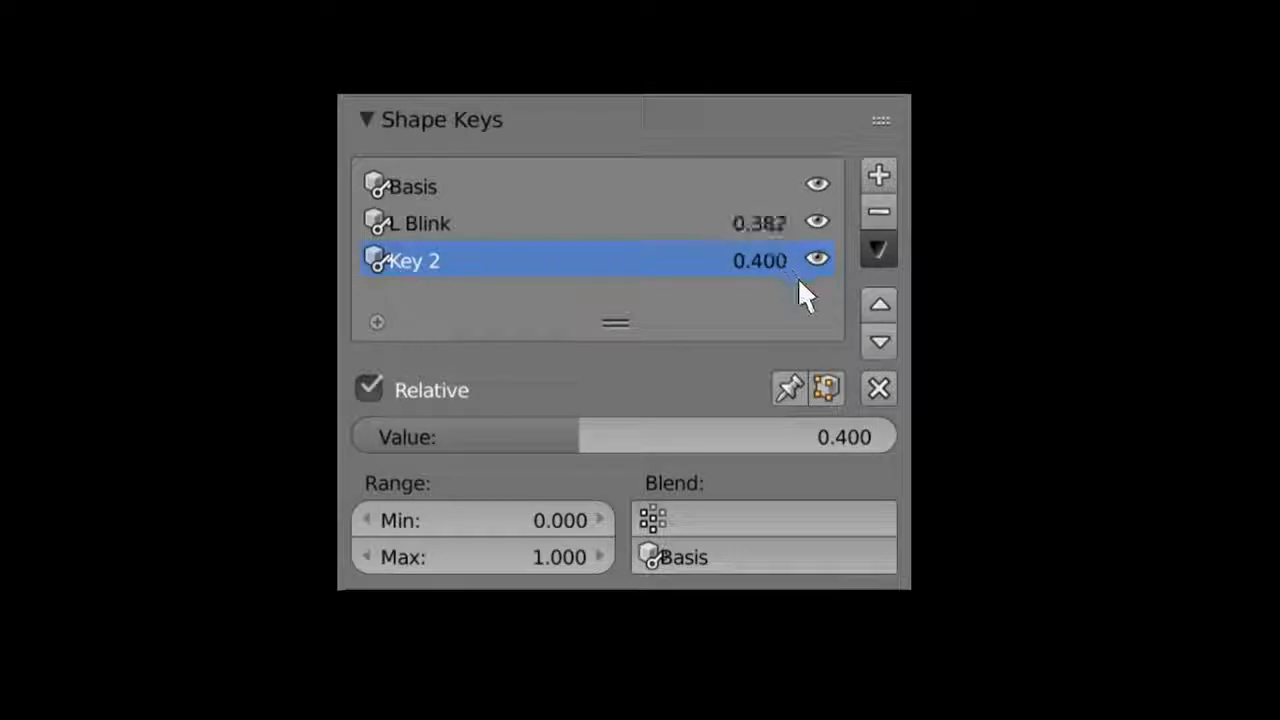
click(879, 390)
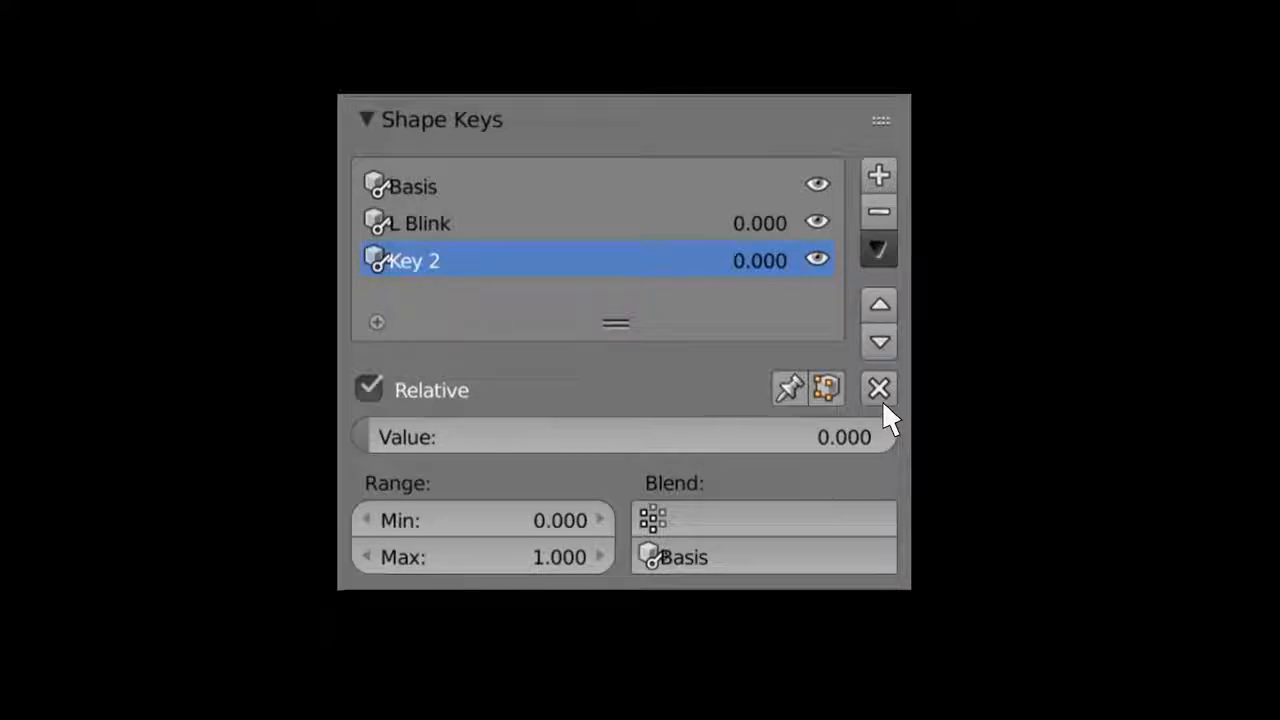
Step: Keyframe the L Blink value, undo the keyframe, and try out the value slider of the third shape key
key(i)
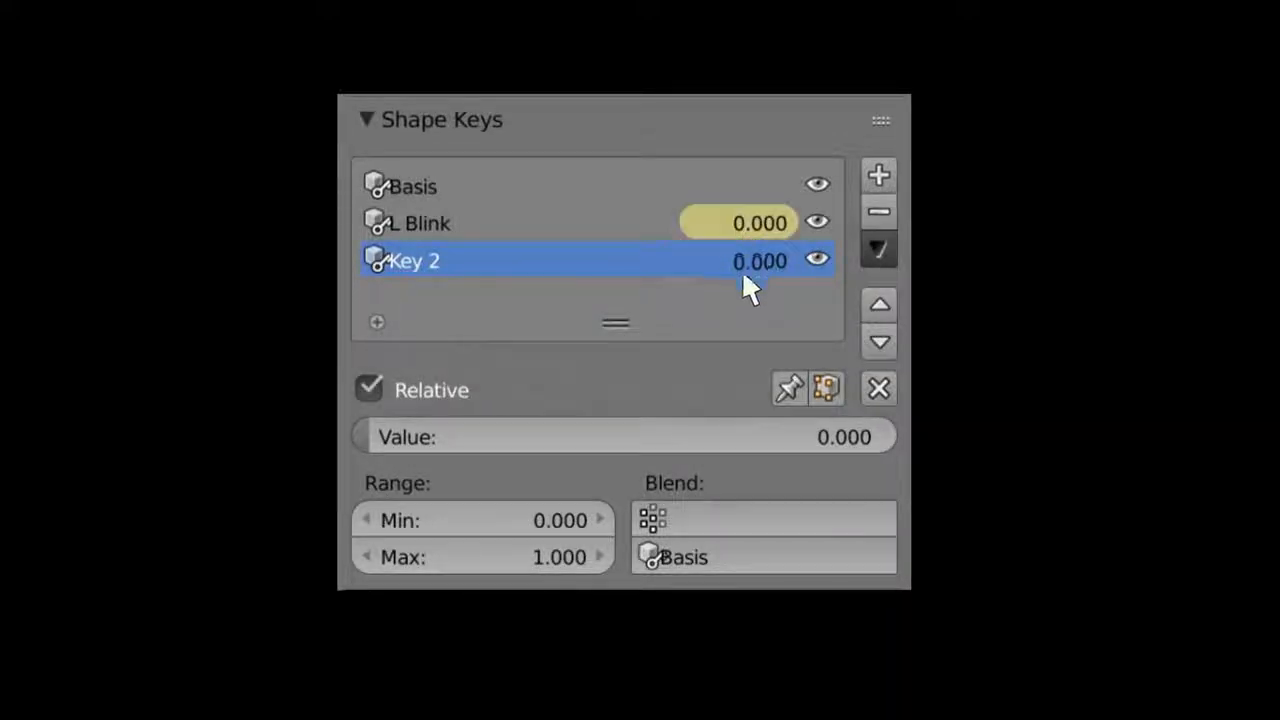
key(ctrl+z)
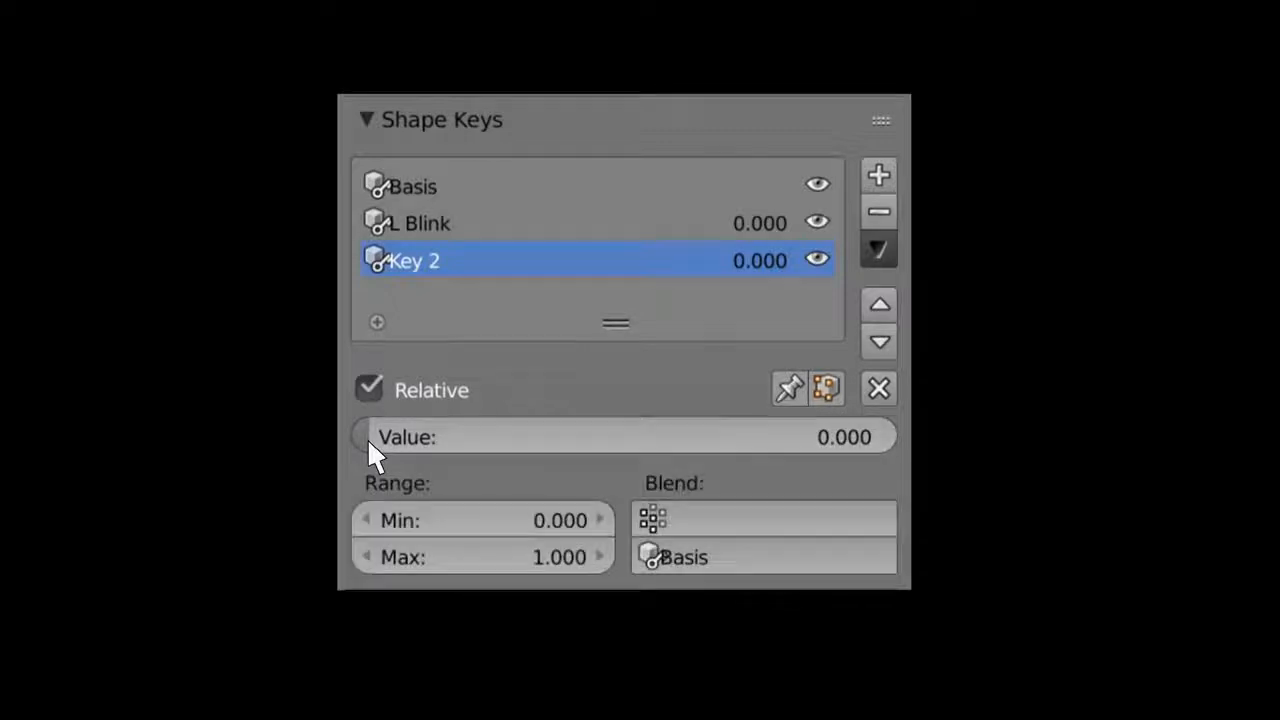
mouse_move(368, 440)
mouse_down()
mouse_move(886, 449)
mouse_move(366, 449)
mouse_up()
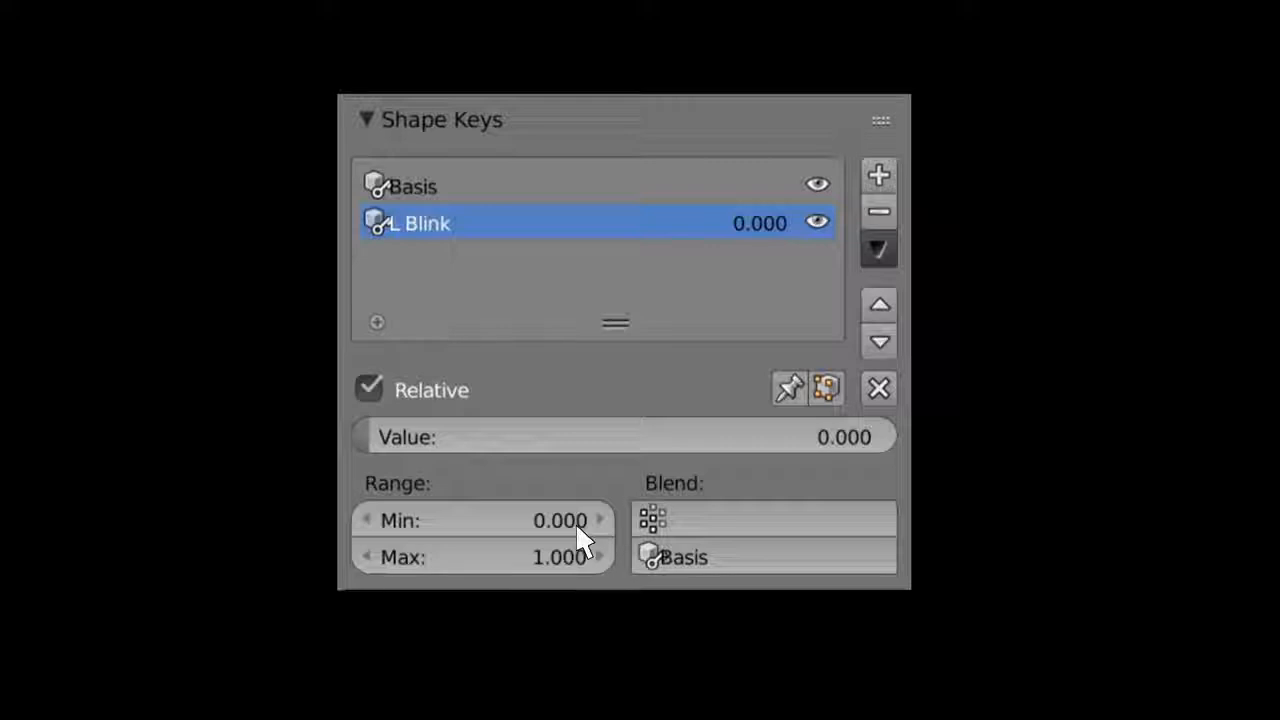
Step: Set L Blink's range to a minimum of -10 and a maximum of 10, and its value to 2.38
drag(575, 522, 540, 555)
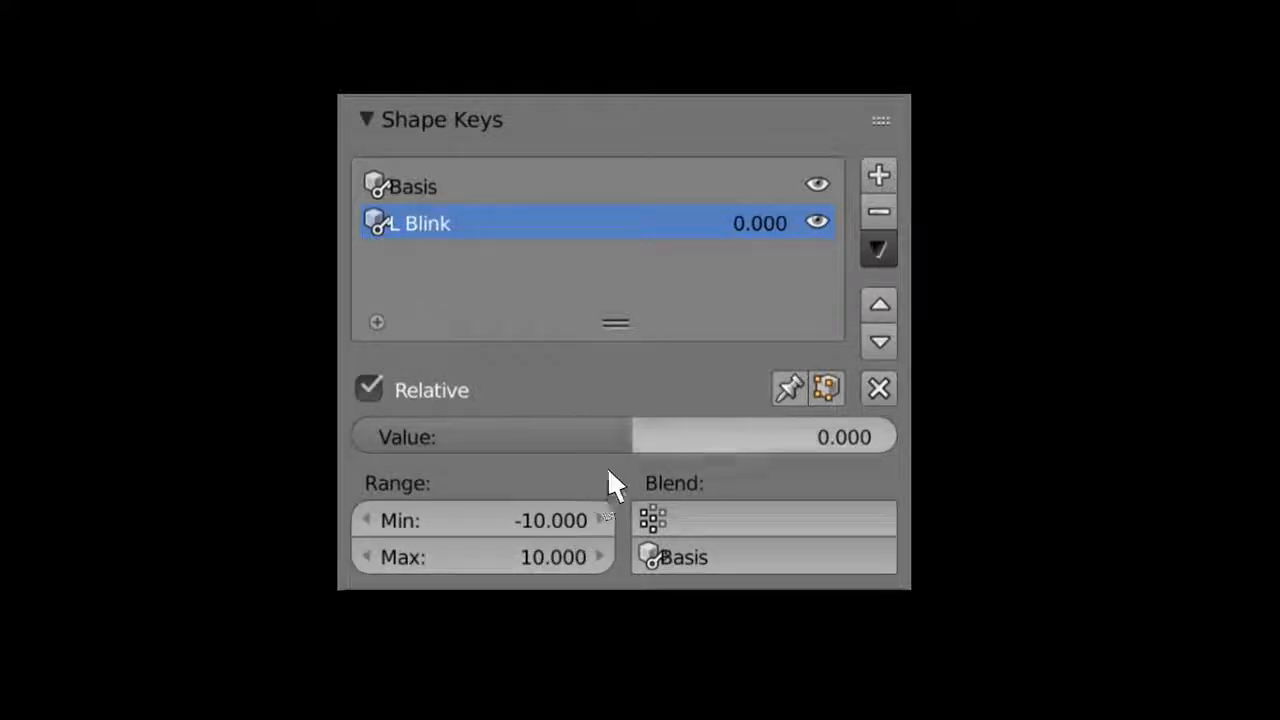
mouse_move(640, 440)
mouse_down()
mouse_move(744, 438)
mouse_move(513, 437)
mouse_move(633, 437)
mouse_up()
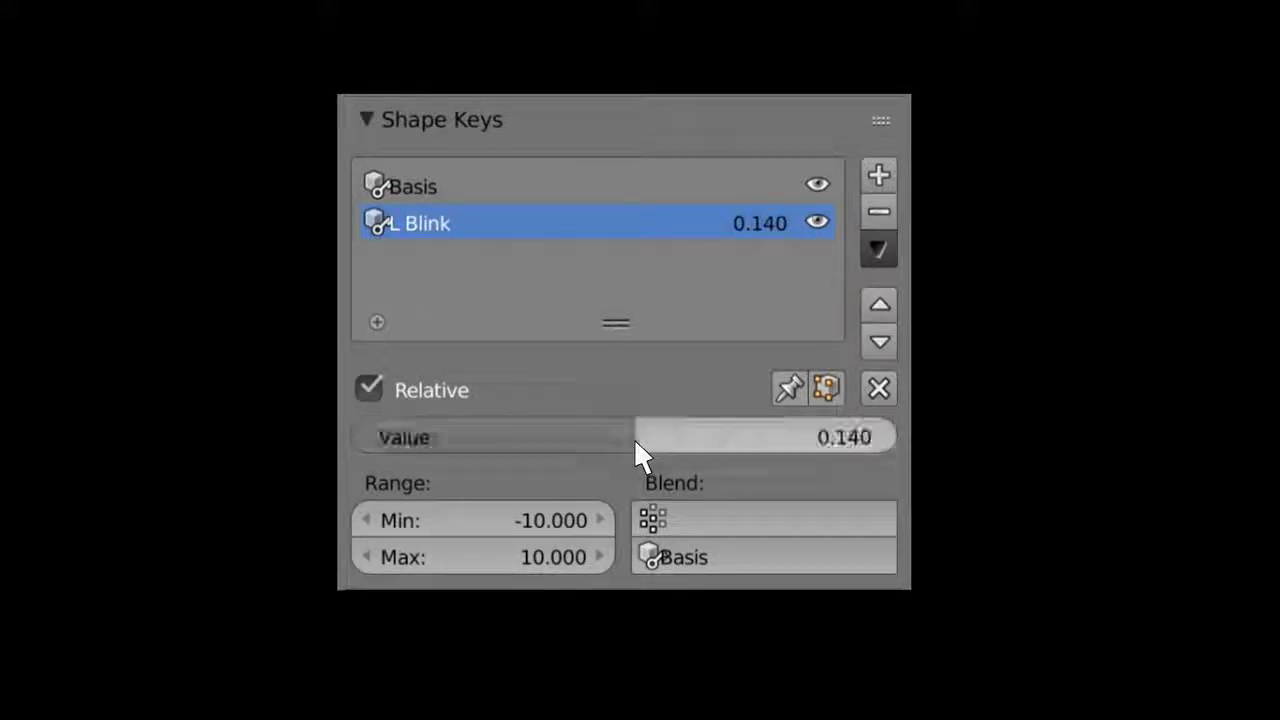
click(633, 437)
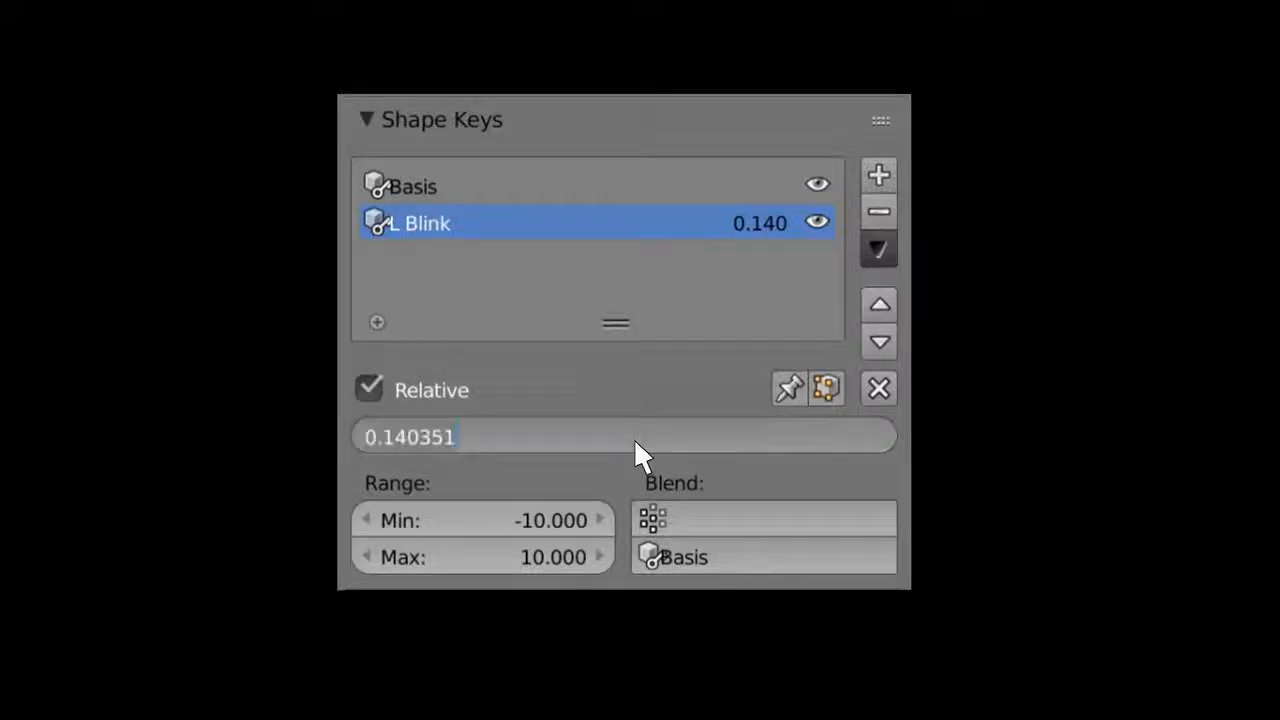
text(2.)
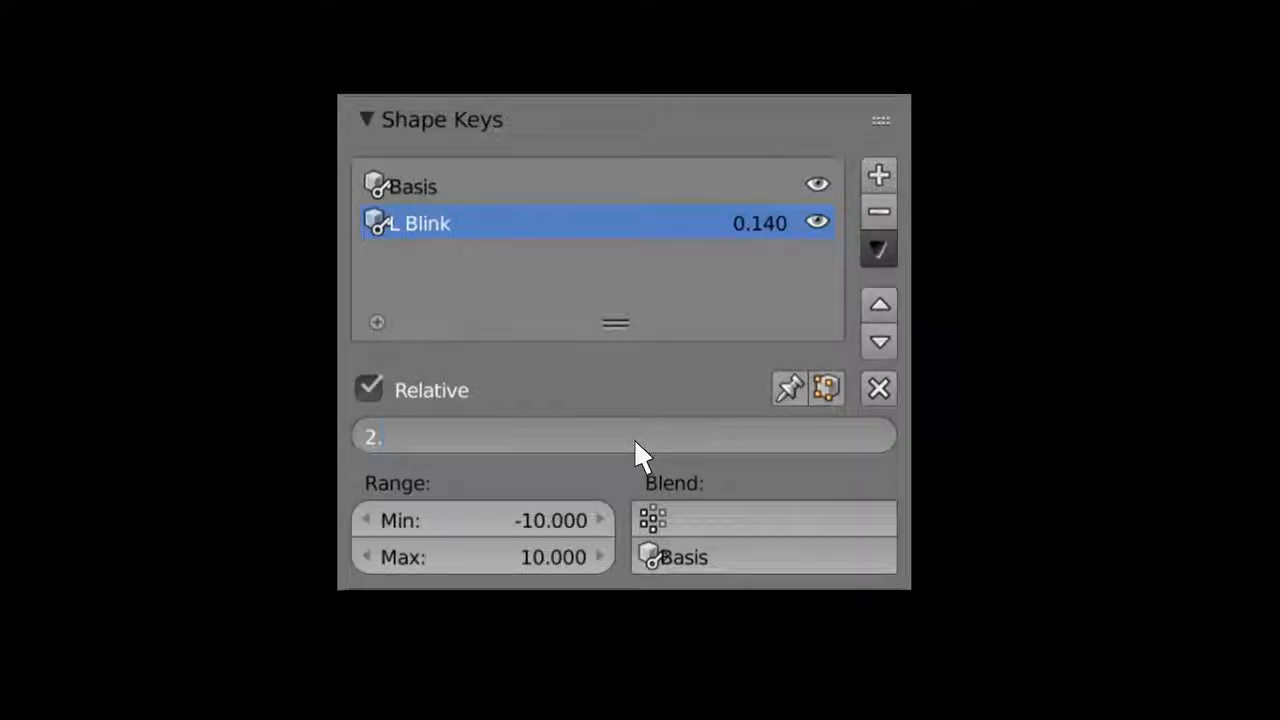
text(38)
key(Return)
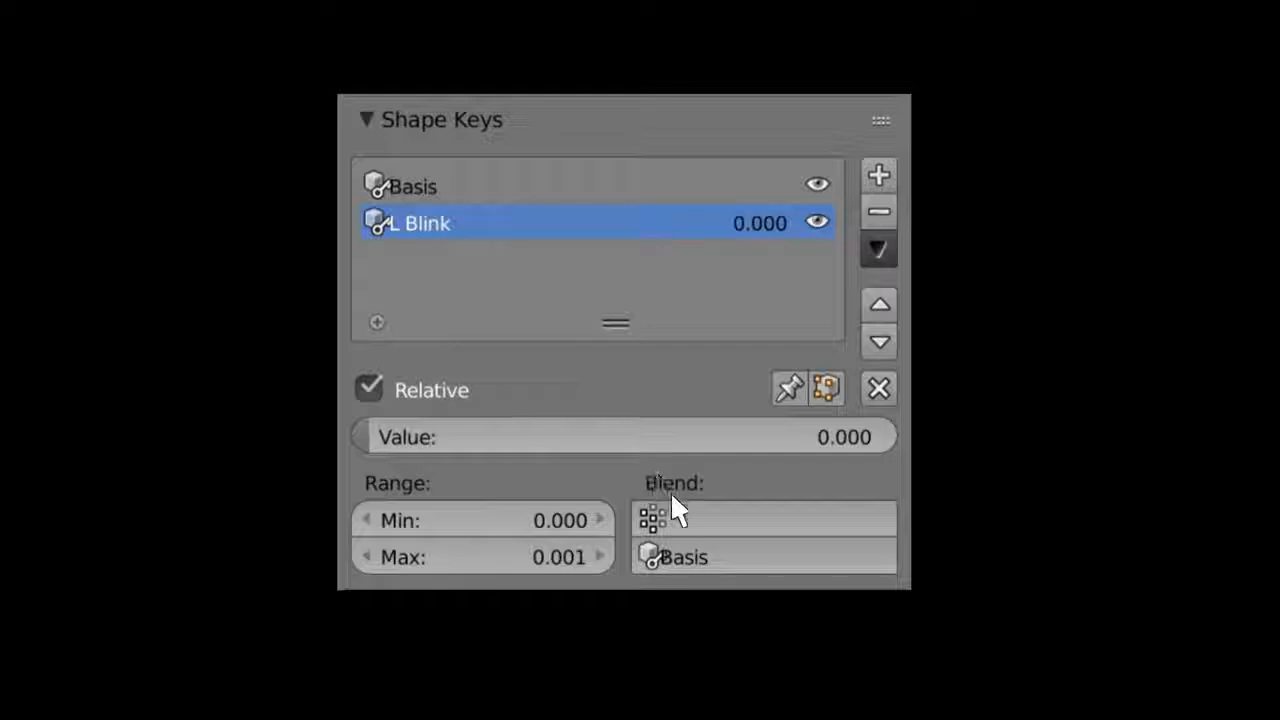
Step: Assign the Mouth vertex group to L Blink's blend and clear it, and set the Relation 2 shape key's relative key to Relation 2
click(690, 520)
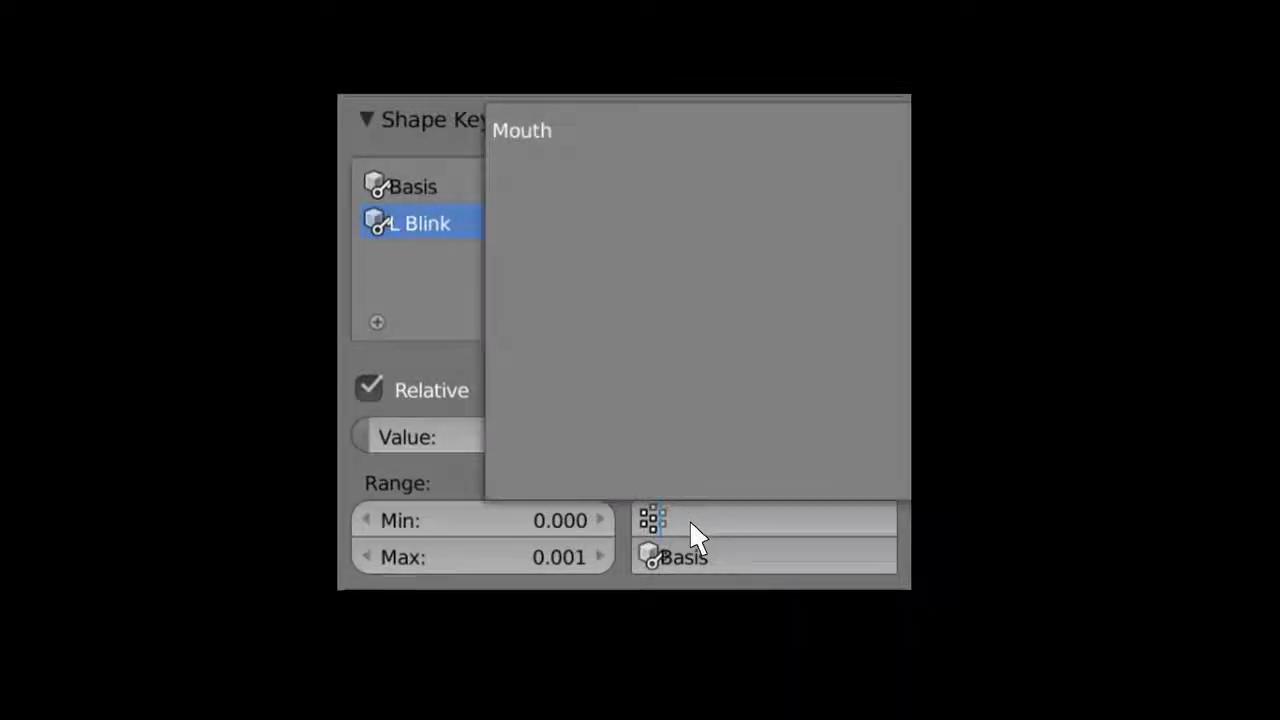
click(561, 134)
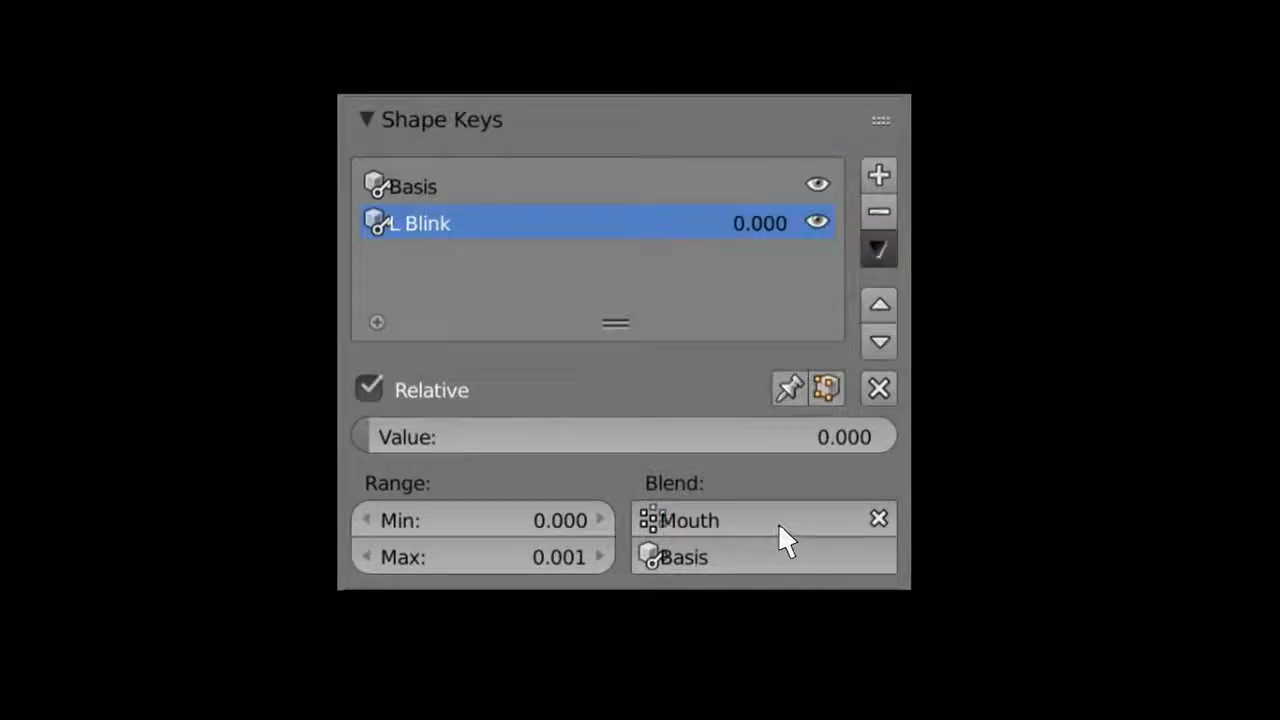
click(877, 520)
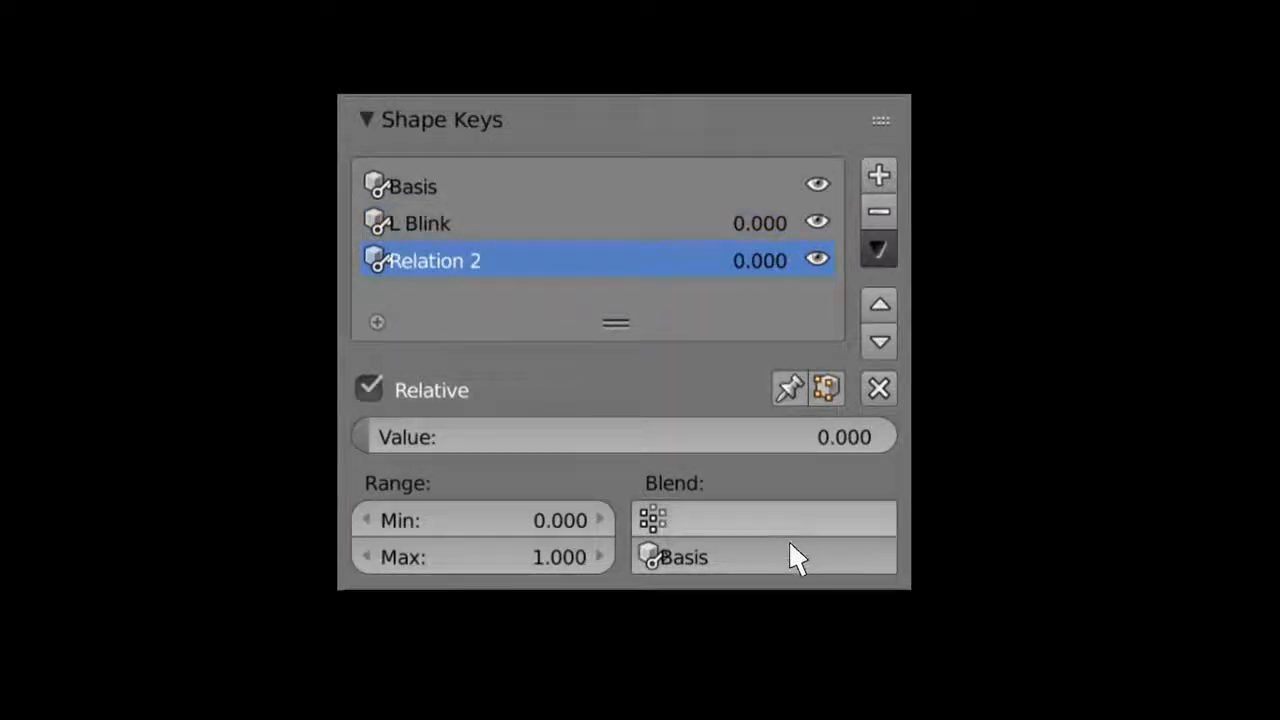
click(720, 548)
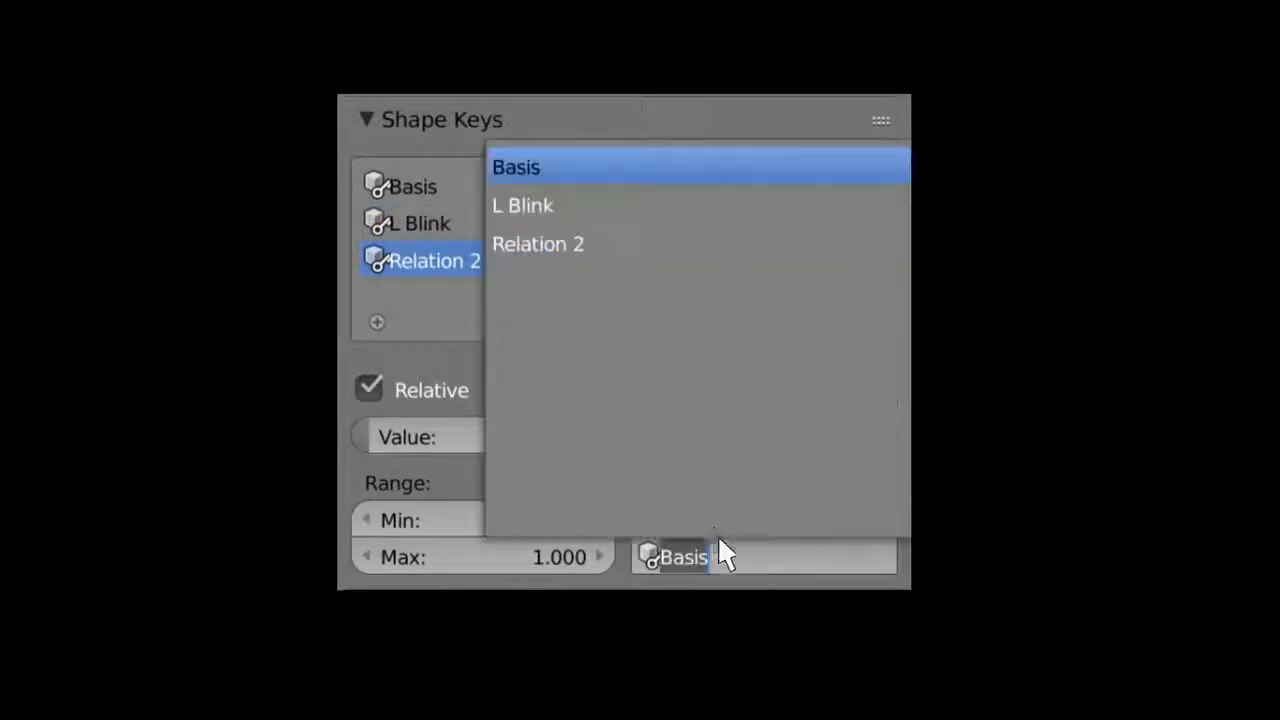
click(587, 250)
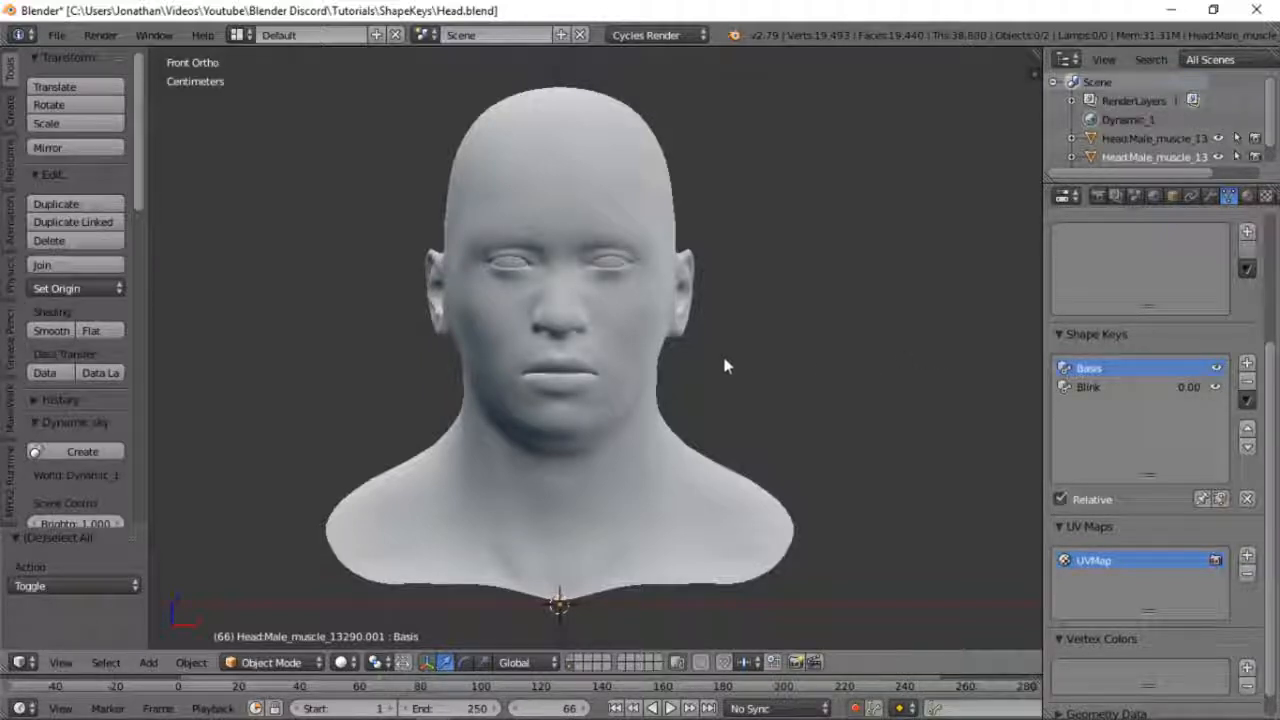
Step: Select the head mesh, make its Blink shape key active, and enter Edit Mode
right_click(647, 352)
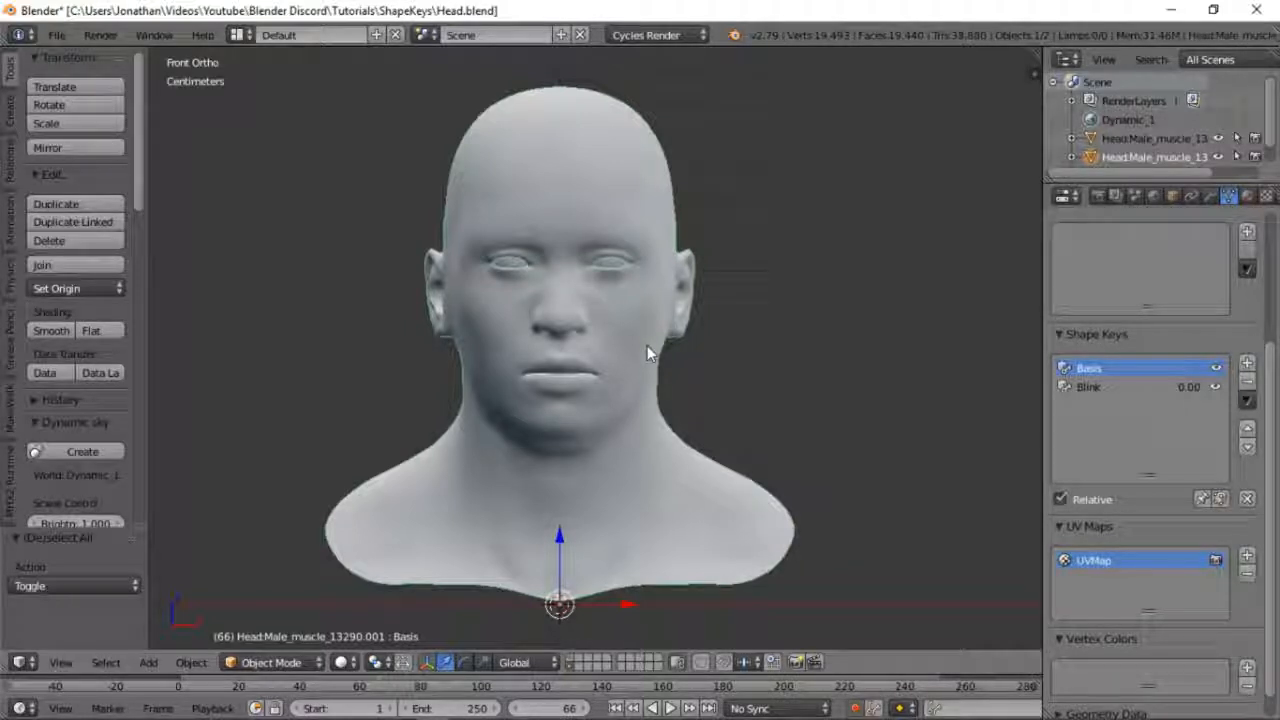
click(1094, 388)
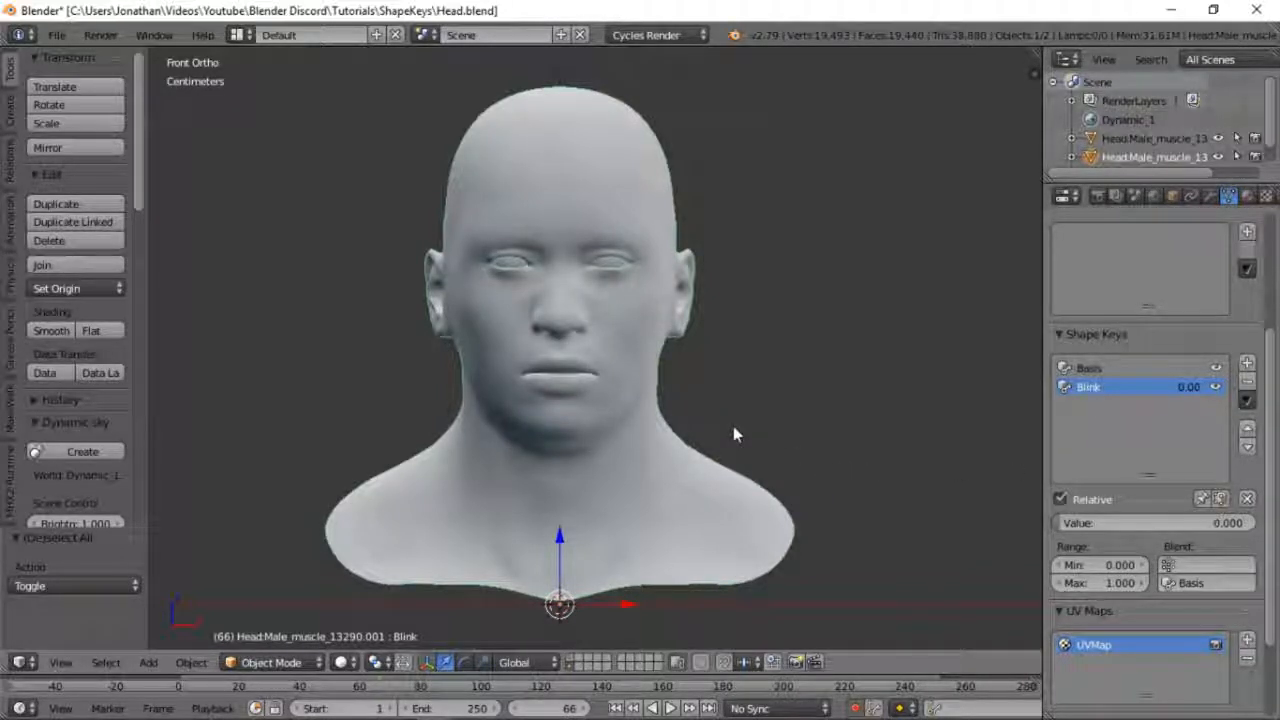
click(272, 662)
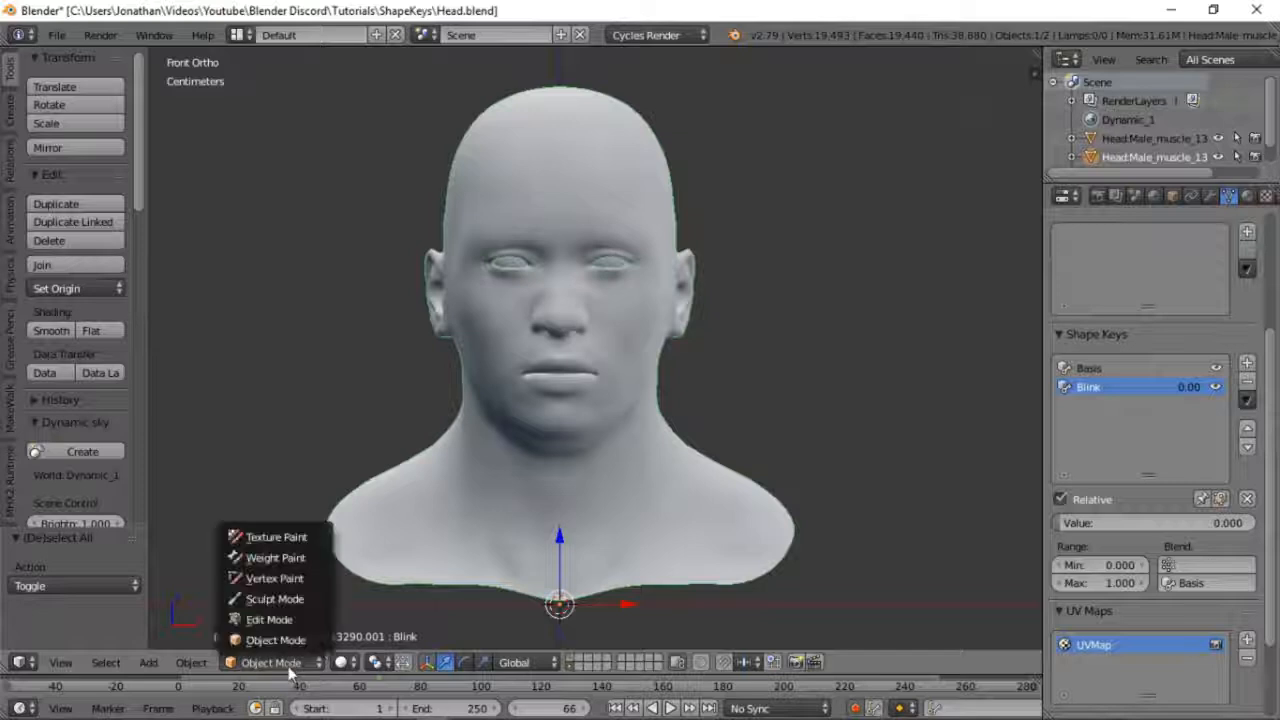
click(308, 622)
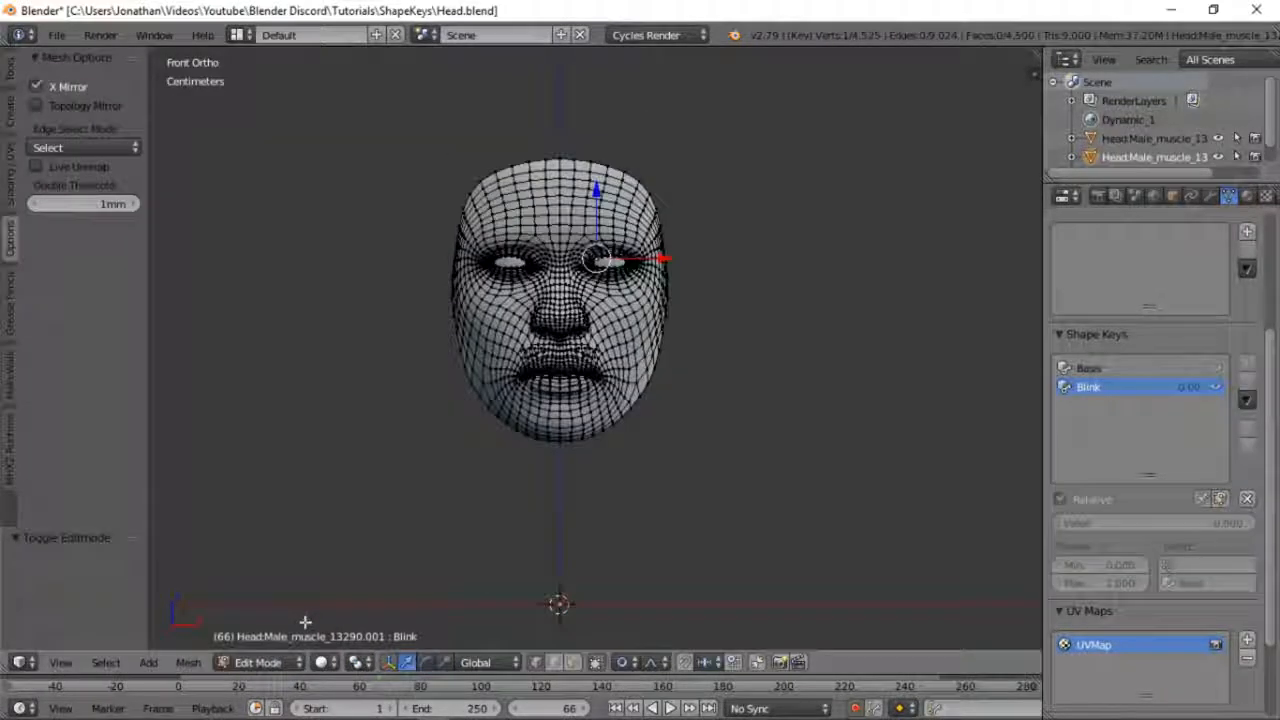
Step: Switch the head to Sculpt Mode, look over the brush tools, and return to Edit Mode
click(268, 666)
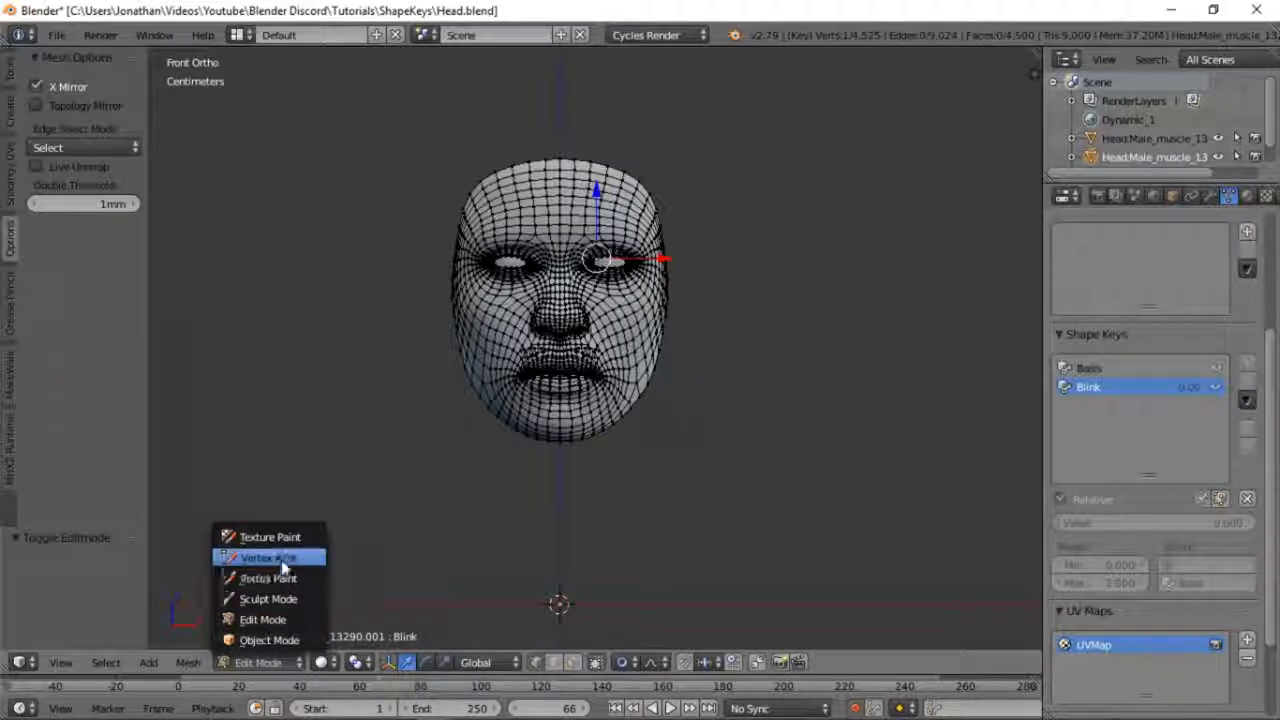
click(268, 599)
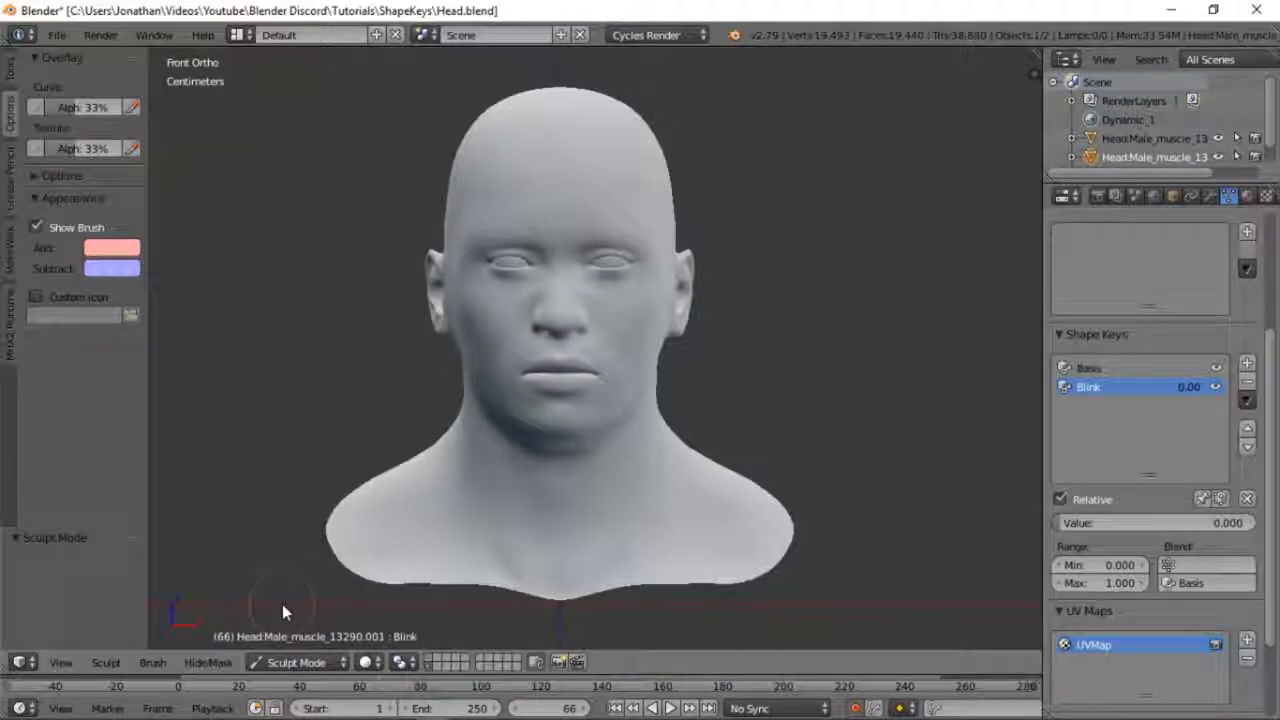
click(10, 78)
scroll(102, 415, down, 2)
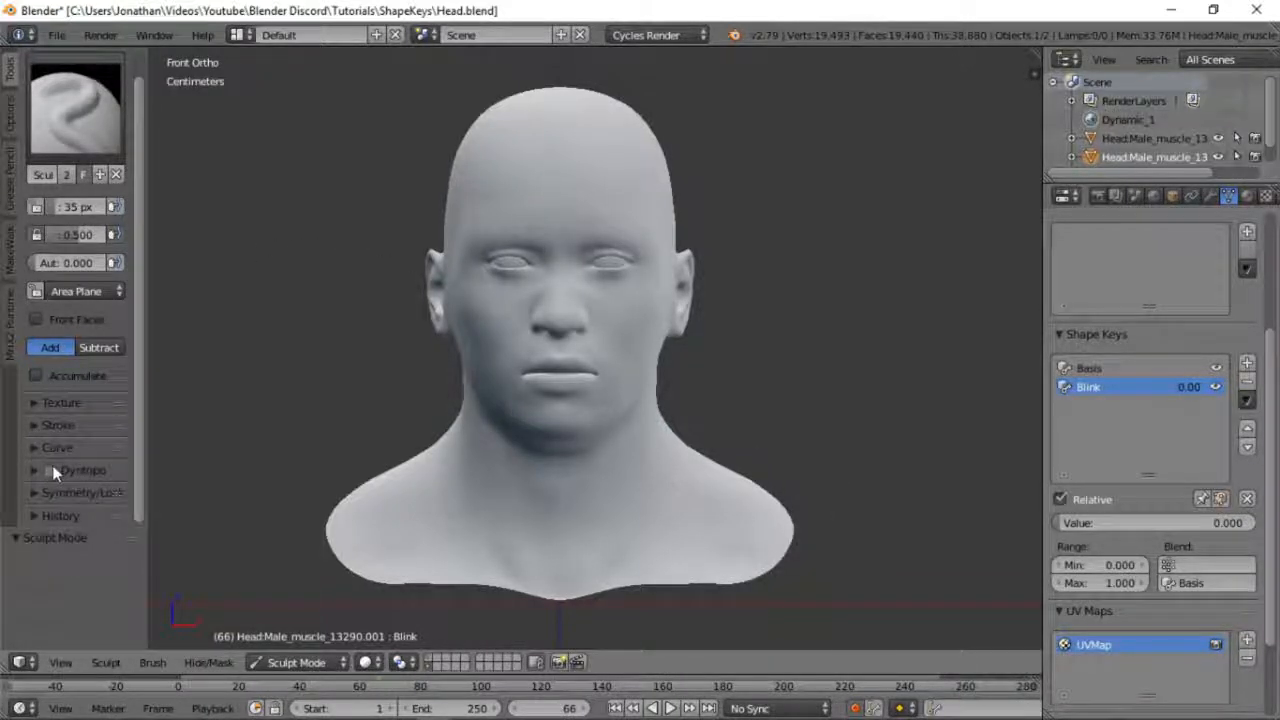
click(296, 662)
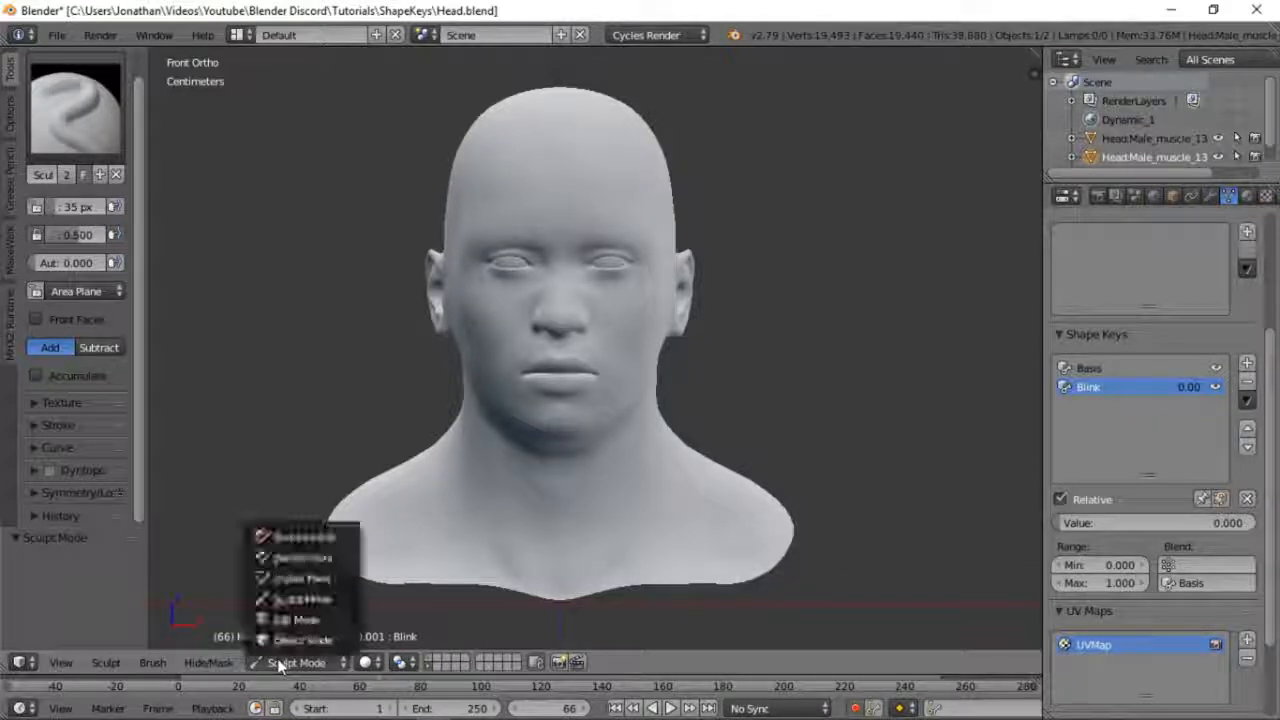
click(322, 620)
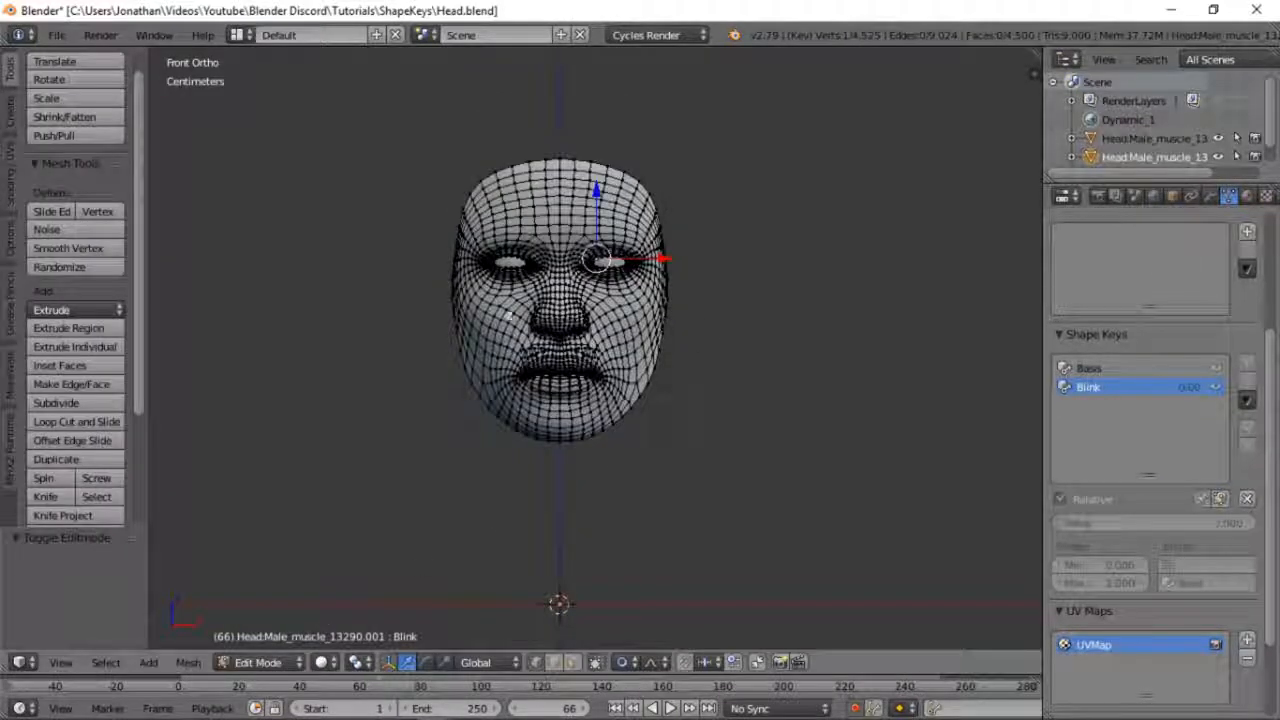
Step: Open the mesh options containing X Mirror, and set proportional editing to Connected
click(8, 170)
click(7, 242)
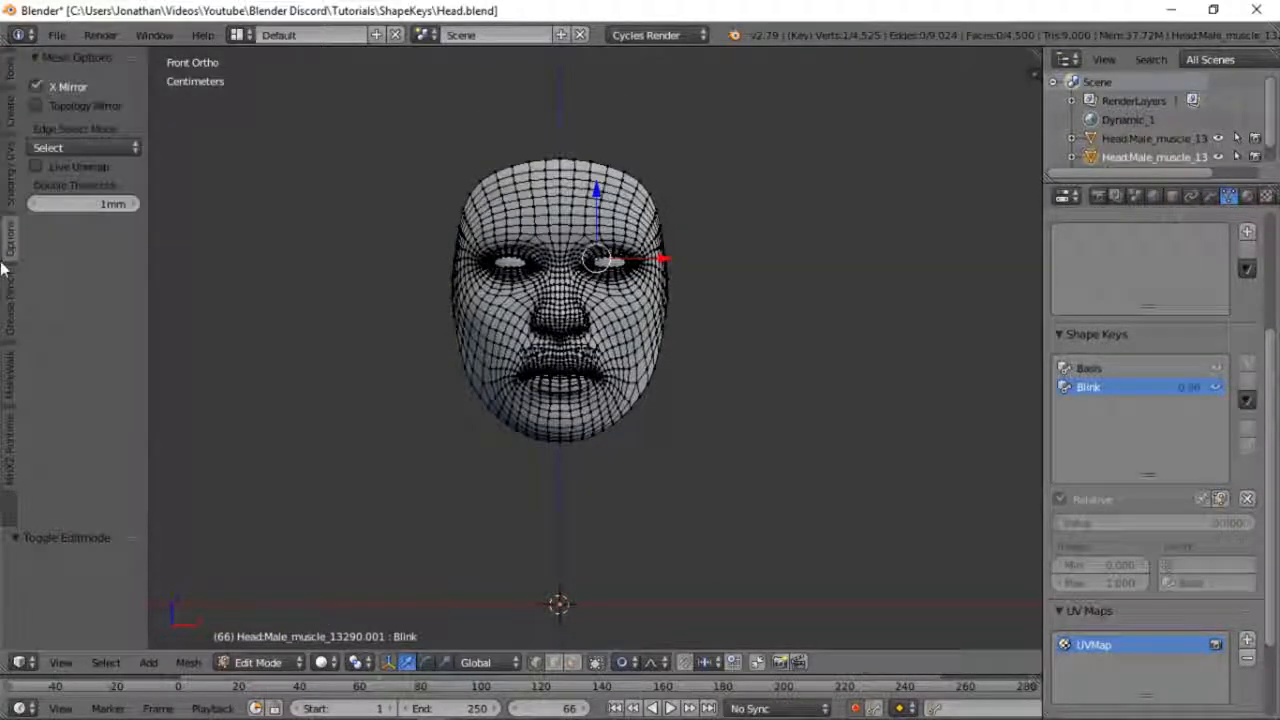
click(35, 89)
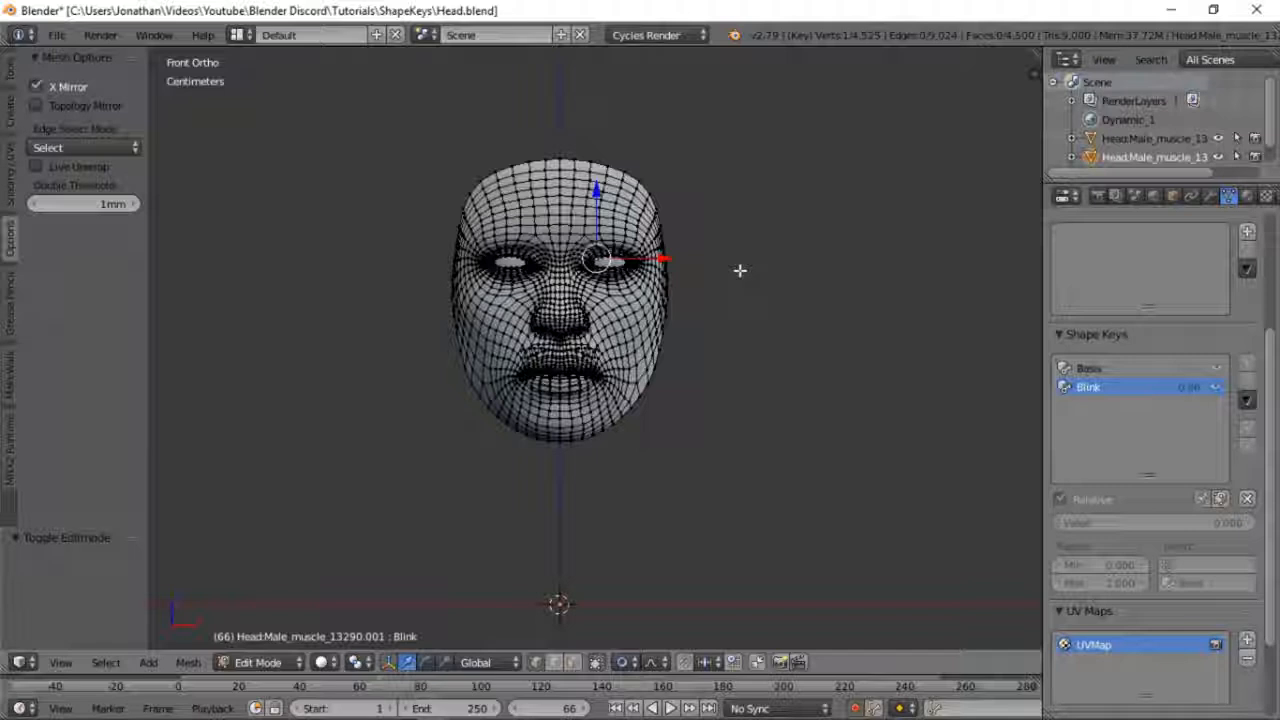
click(623, 662)
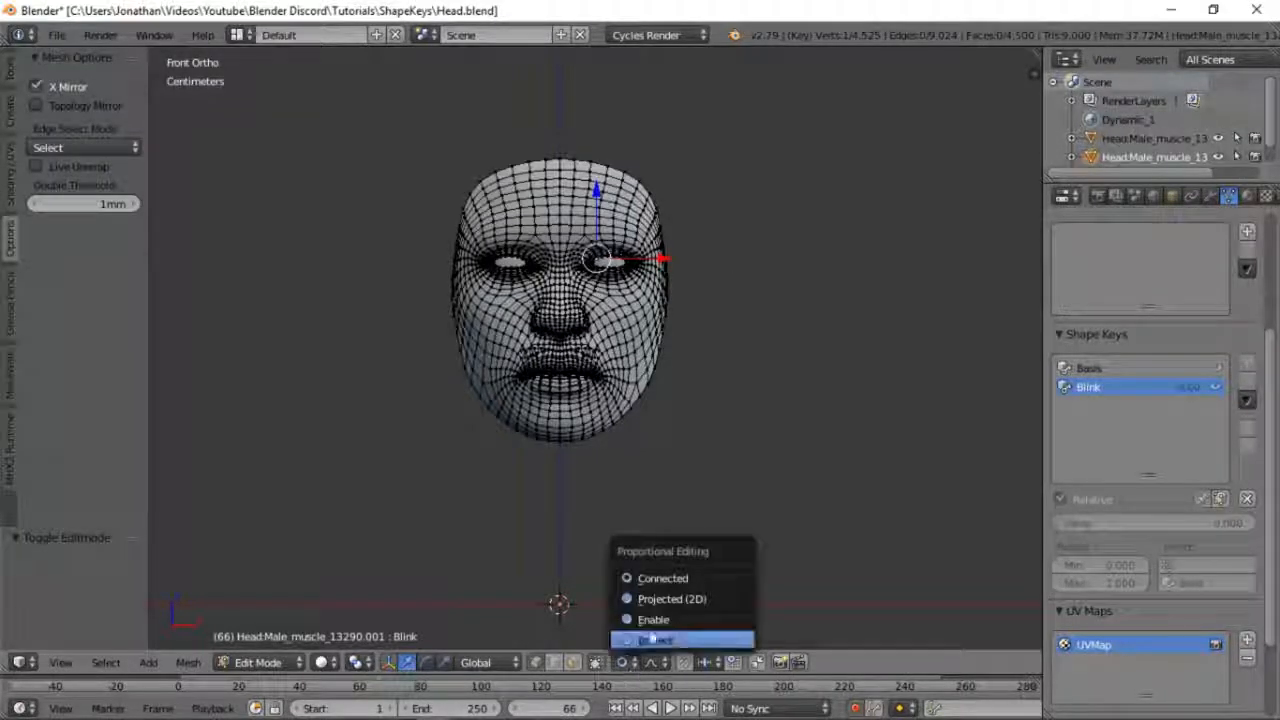
click(679, 579)
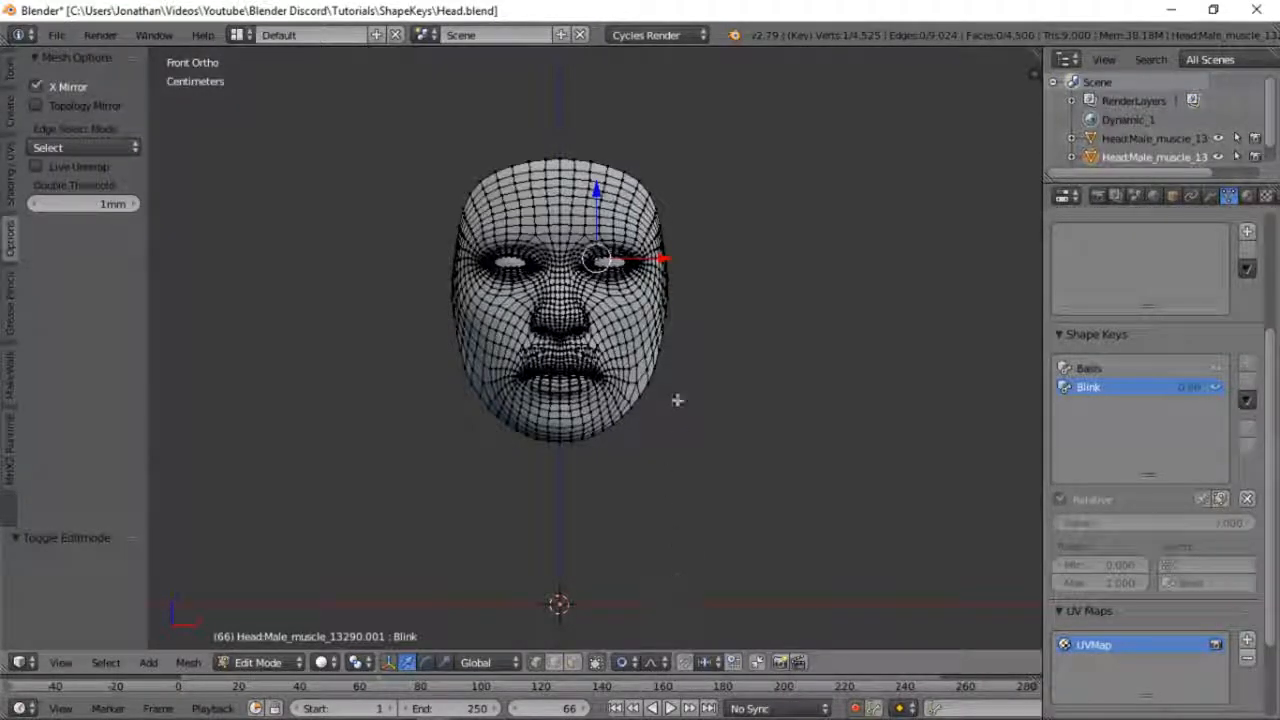
Step: Select a vertex on the rim of the face's left lower eyelid and frame it for close editing
scroll(676, 312, up, 6)
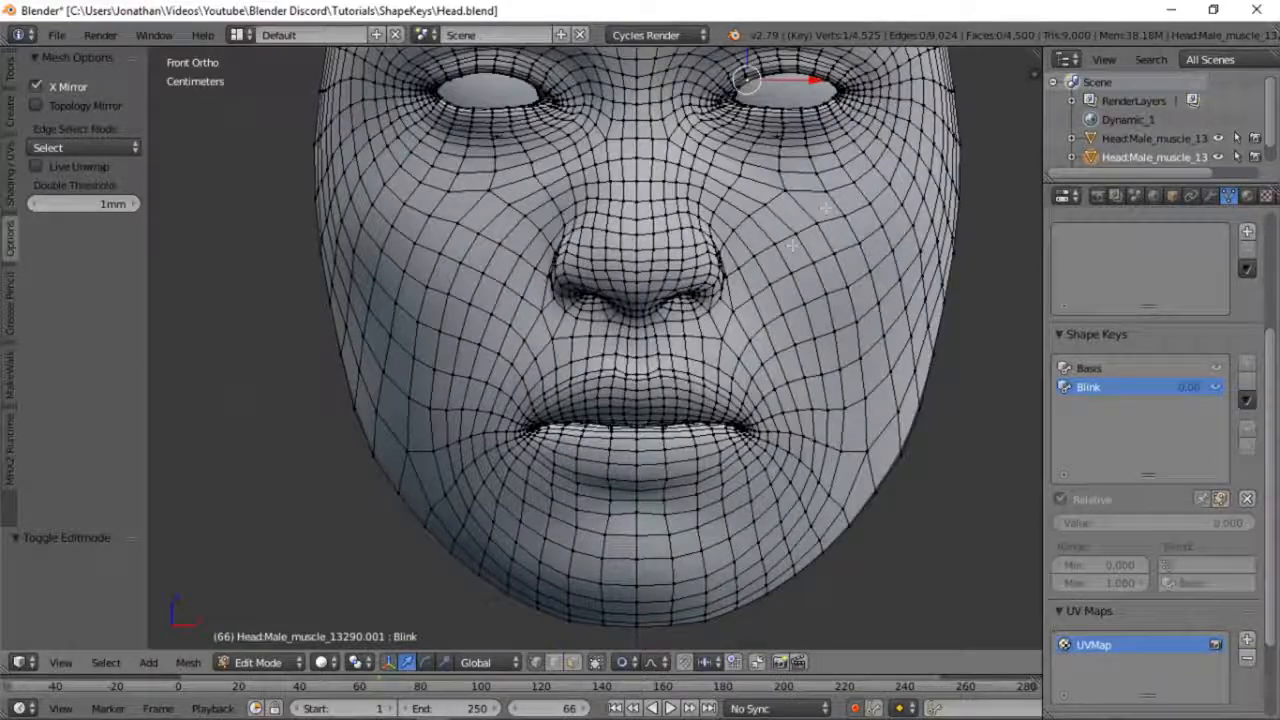
scroll(798, 302, up, 4)
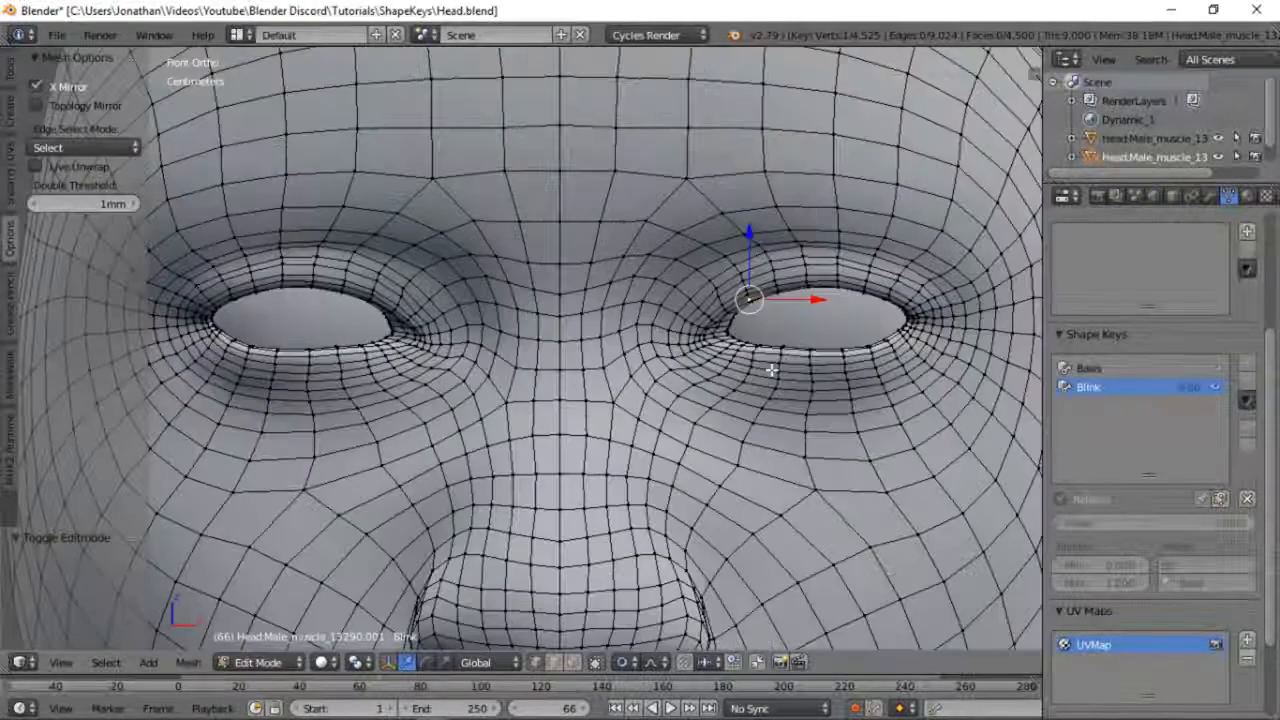
right_click(818, 345)
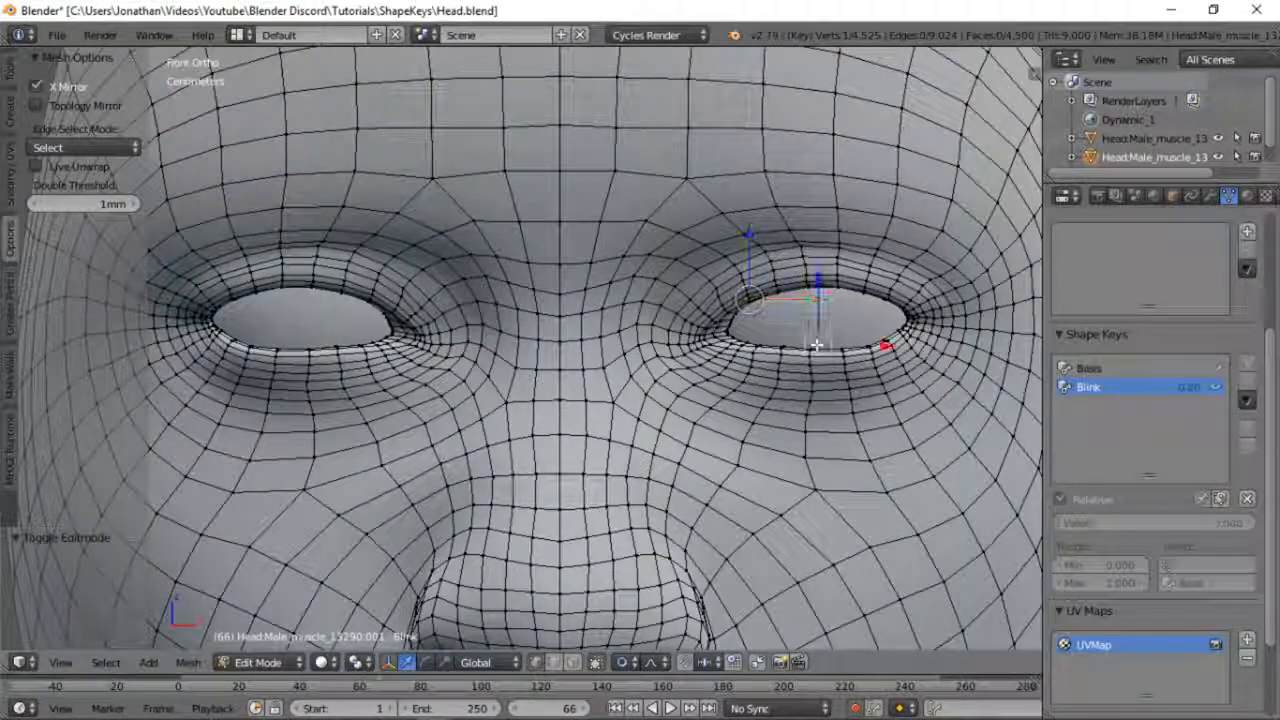
middle_drag(878, 362, 651, 465)
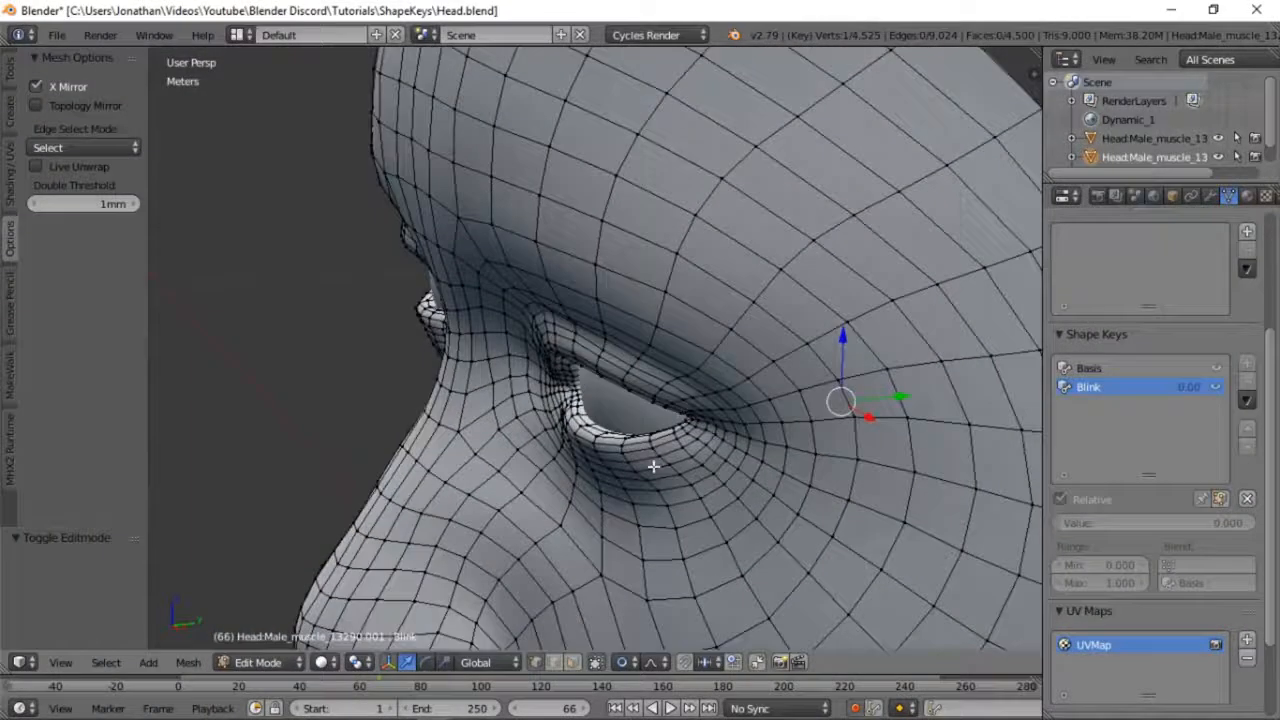
scroll(737, 488, up, 2)
middle_drag(737, 488, 617, 463)
right_click(620, 468)
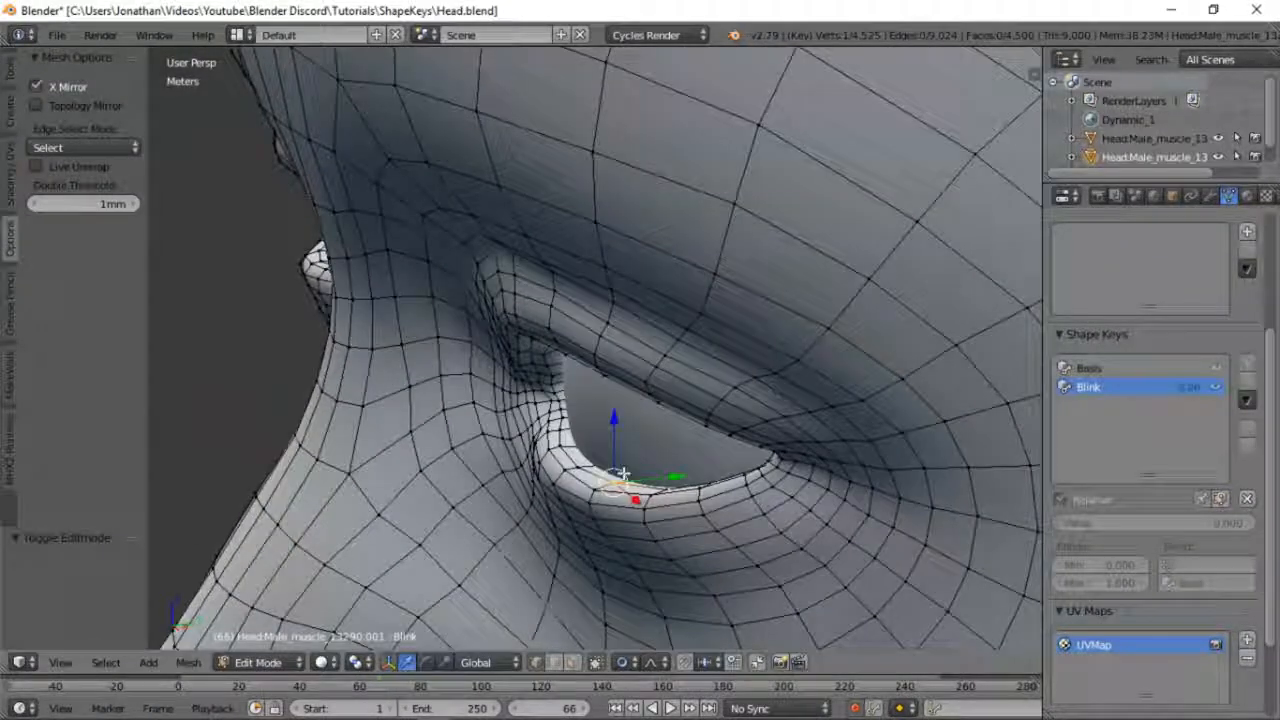
key(KP_Decimal)
scroll(622, 470, down, 6)
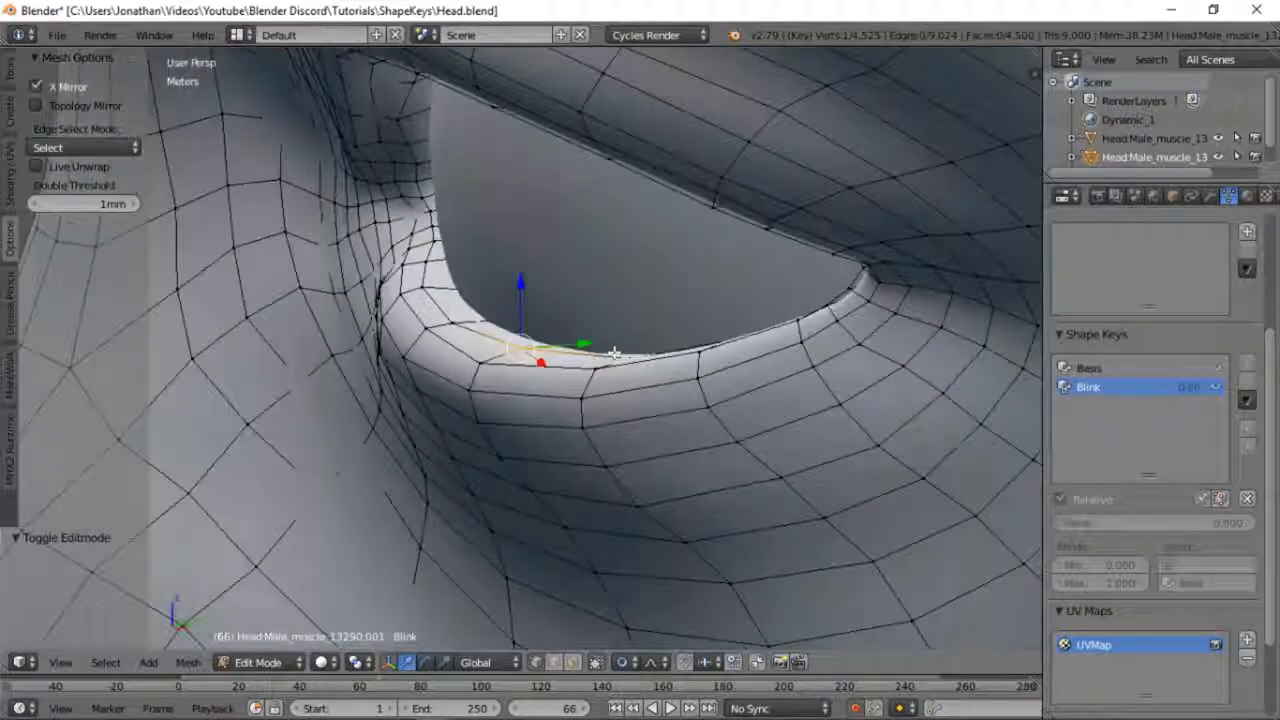
shift+middle_drag(609, 274, 608, 400)
middle_drag(571, 455, 537, 429)
Step: Select the row of eight vertices running along the rim of the left lower eyelid
right_click(453, 453)
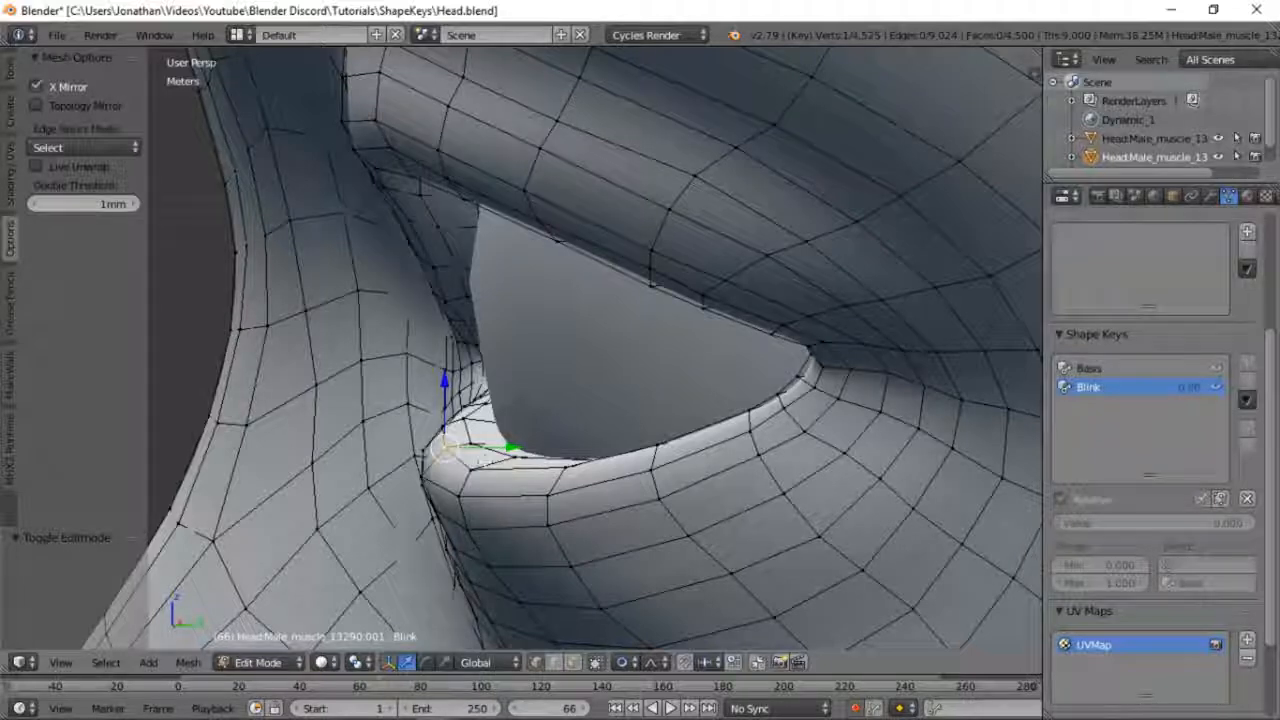
shift+right_click(469, 467)
middle_drag(438, 427, 832, 345)
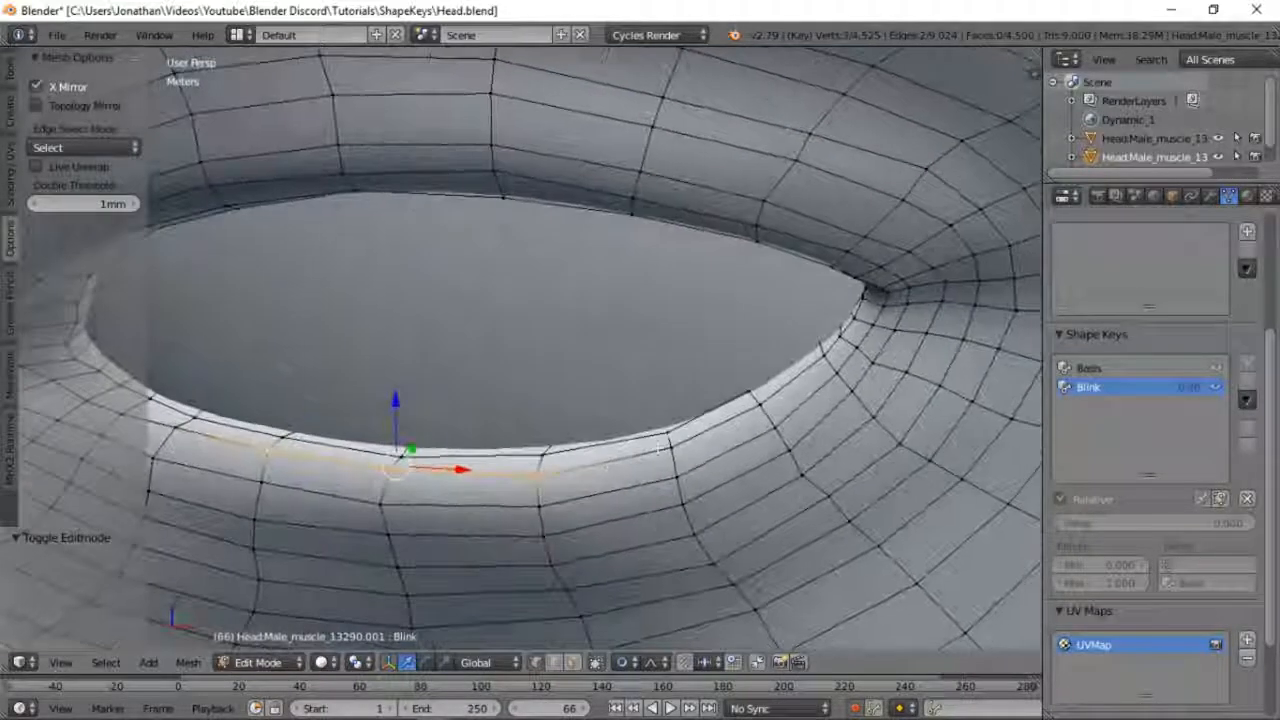
shift+right_click(676, 447)
shift+right_click(763, 407)
shift+right_click(776, 395)
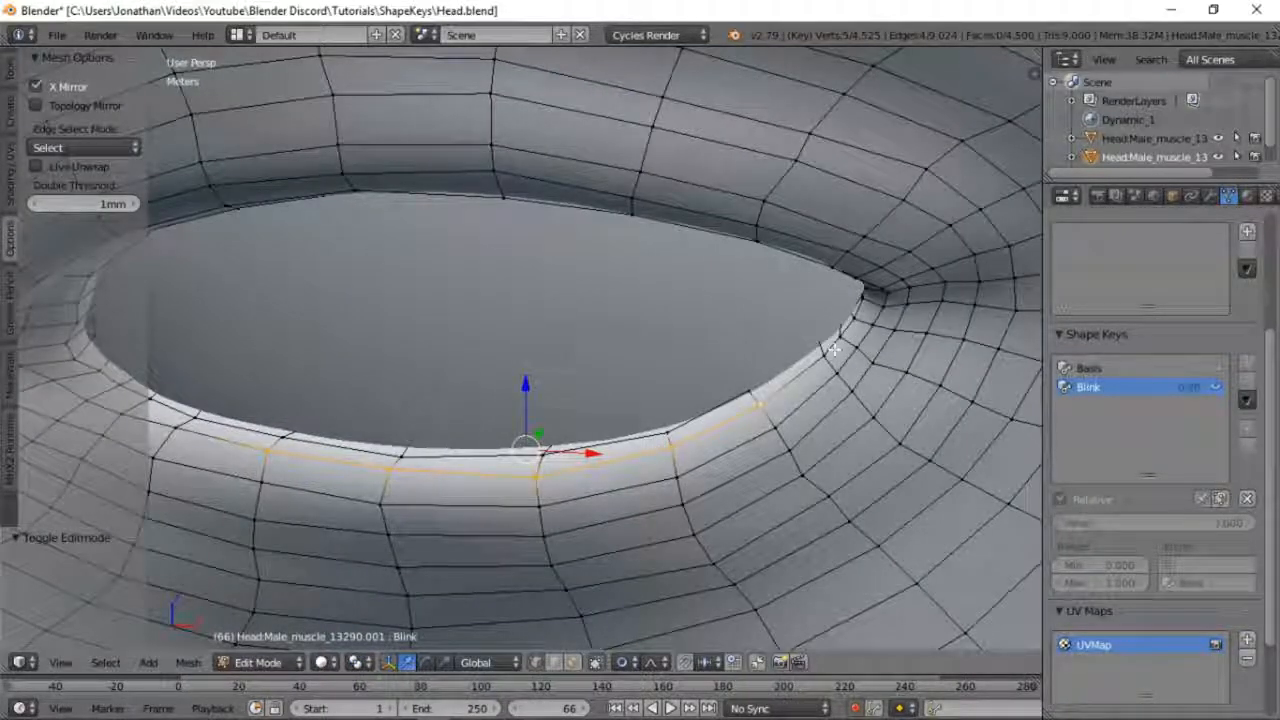
middle_drag(217, 437, 344, 440)
shift+right_click(266, 423)
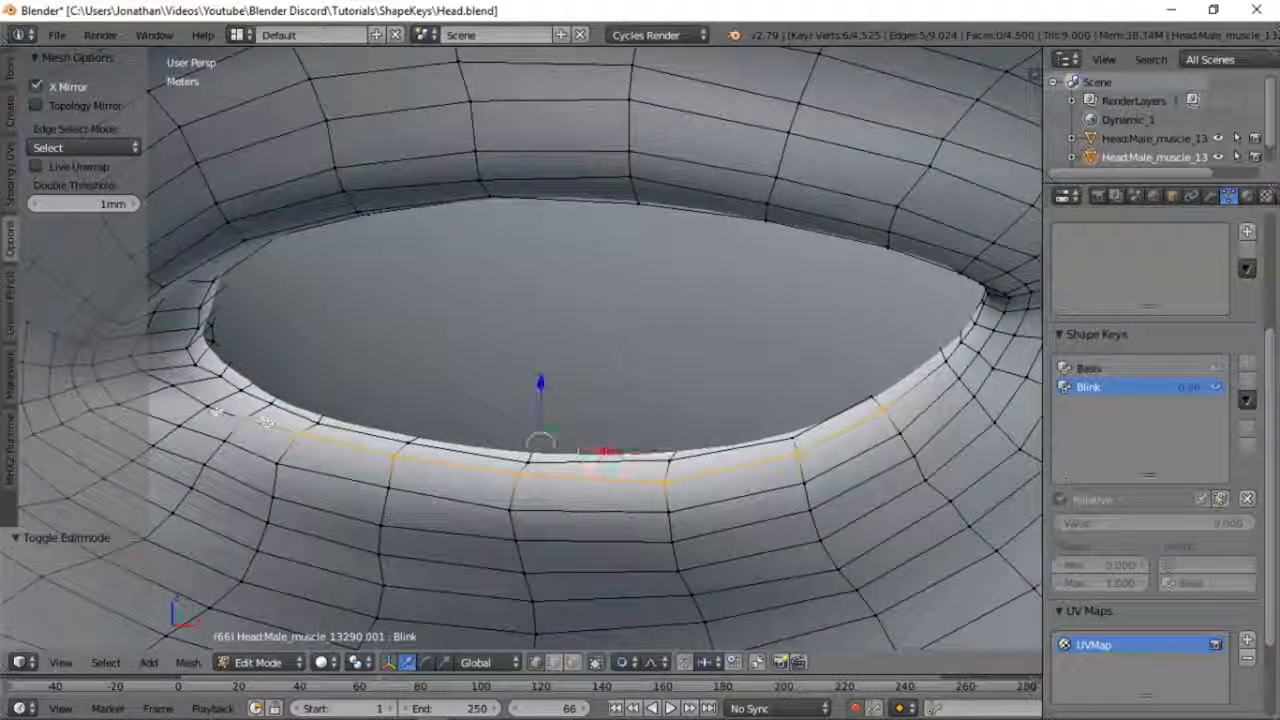
shift+right_click(242, 418)
shift+right_click(217, 410)
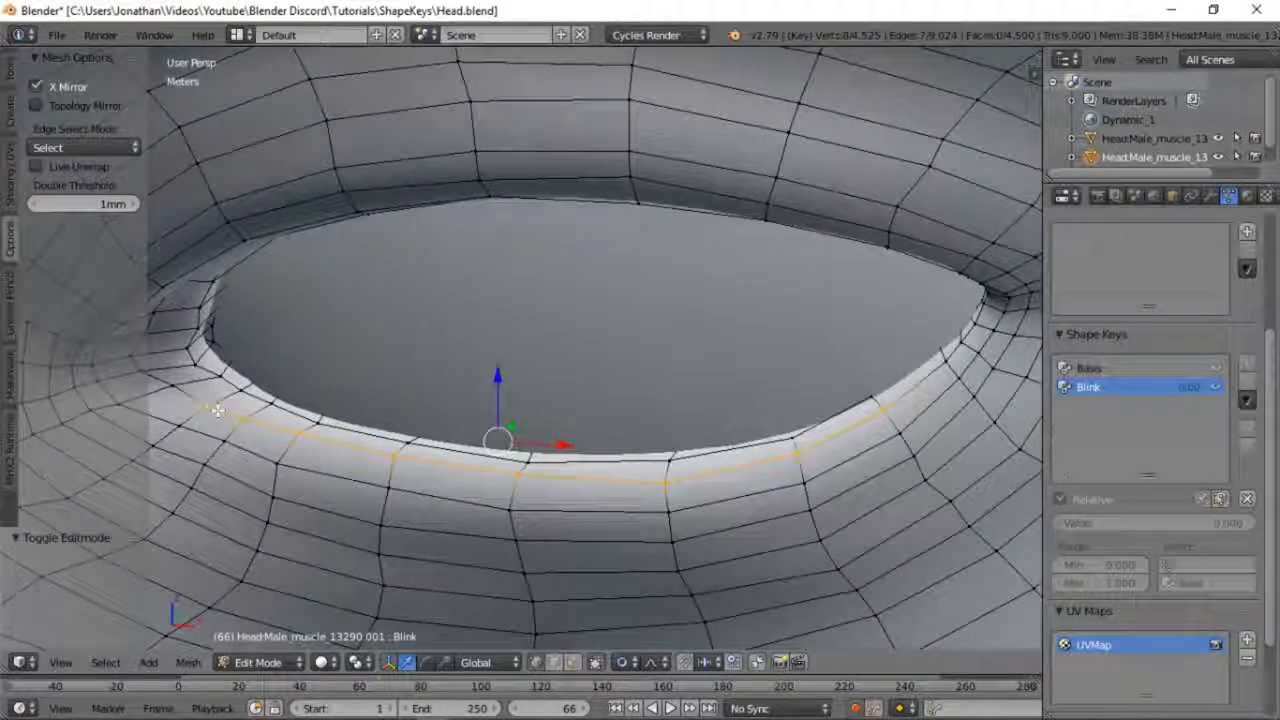
Step: In the right side view, scale the selected lower-eyelid vertices to about 0.563 and move them up about 0.36 mm
key(KP_3)
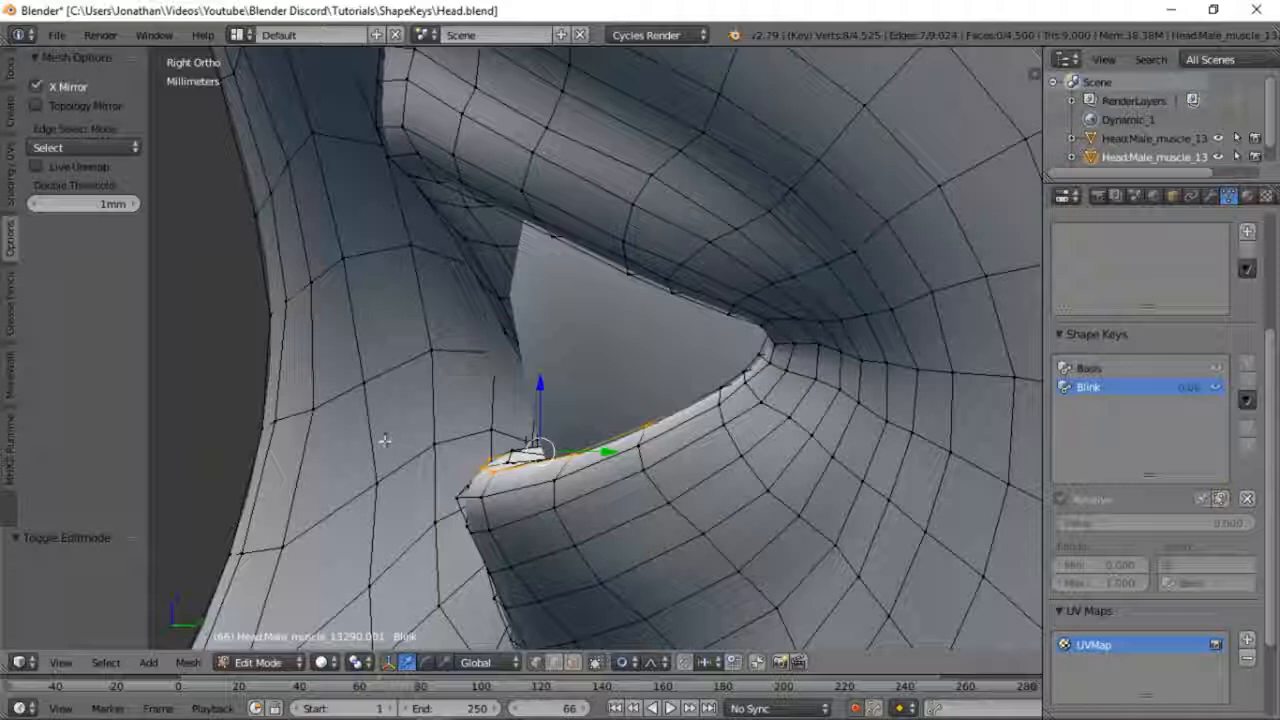
scroll(384, 440, down, 2)
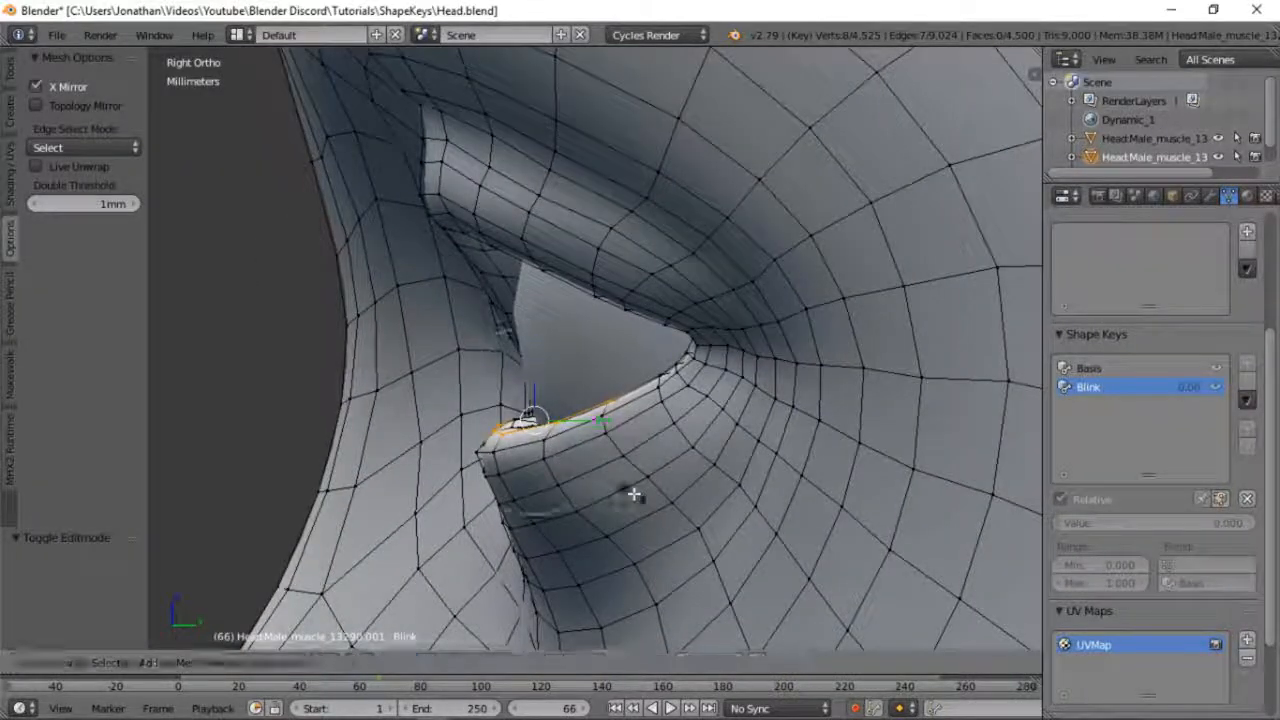
key(s)
click(561, 486)
key(g)
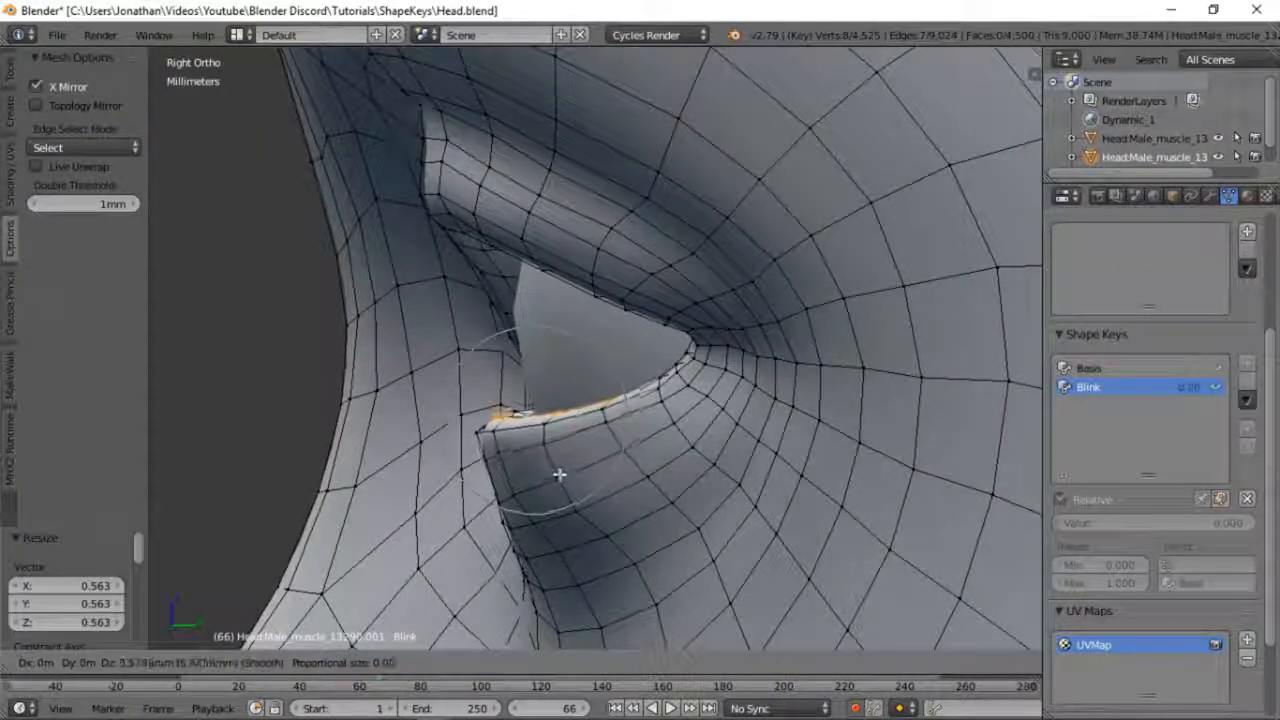
click(556, 485)
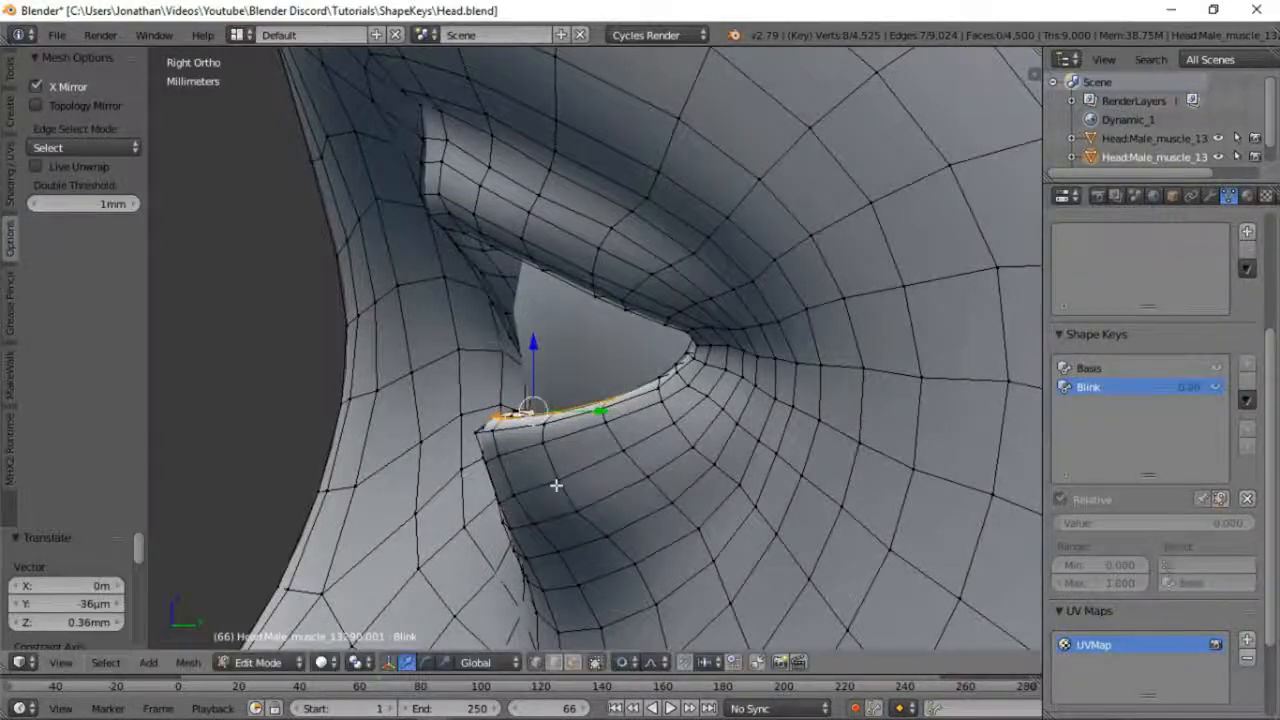
Step: Select the lower-eyelid rim vertex near the eye's outer corner and slide it along its edge by a factor of about 0.318
middle_drag(556, 485, 680, 486)
right_click(779, 401)
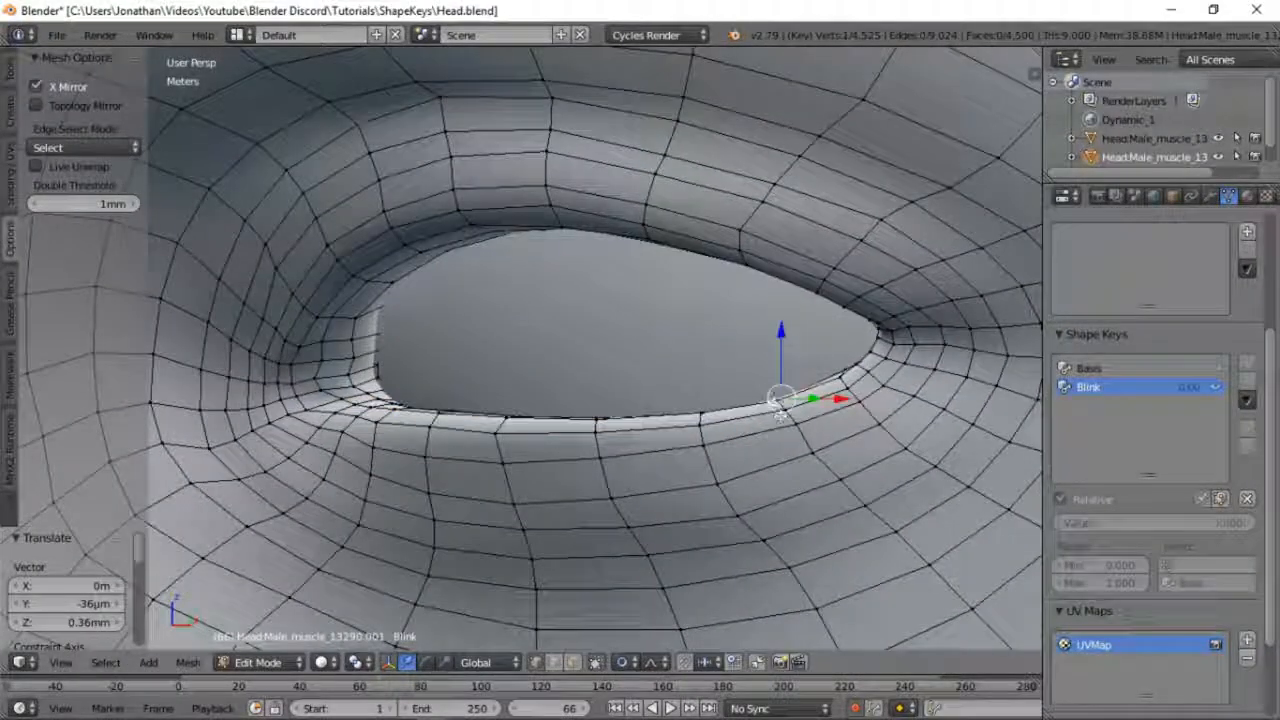
key(g)
key(g)
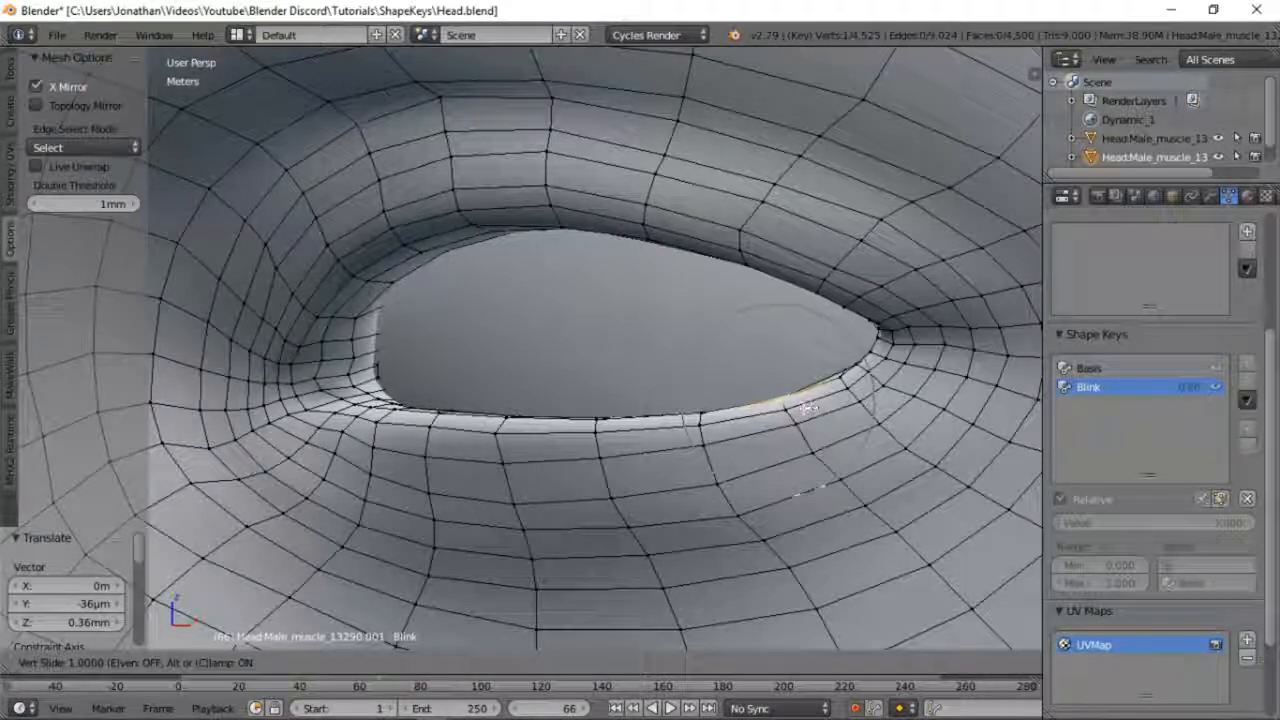
right_click(825, 403)
mouse_move(825, 403)
middle_down()
mouse_move(791, 457)
mouse_move(800, 405)
middle_up()
key(g)
key(g)
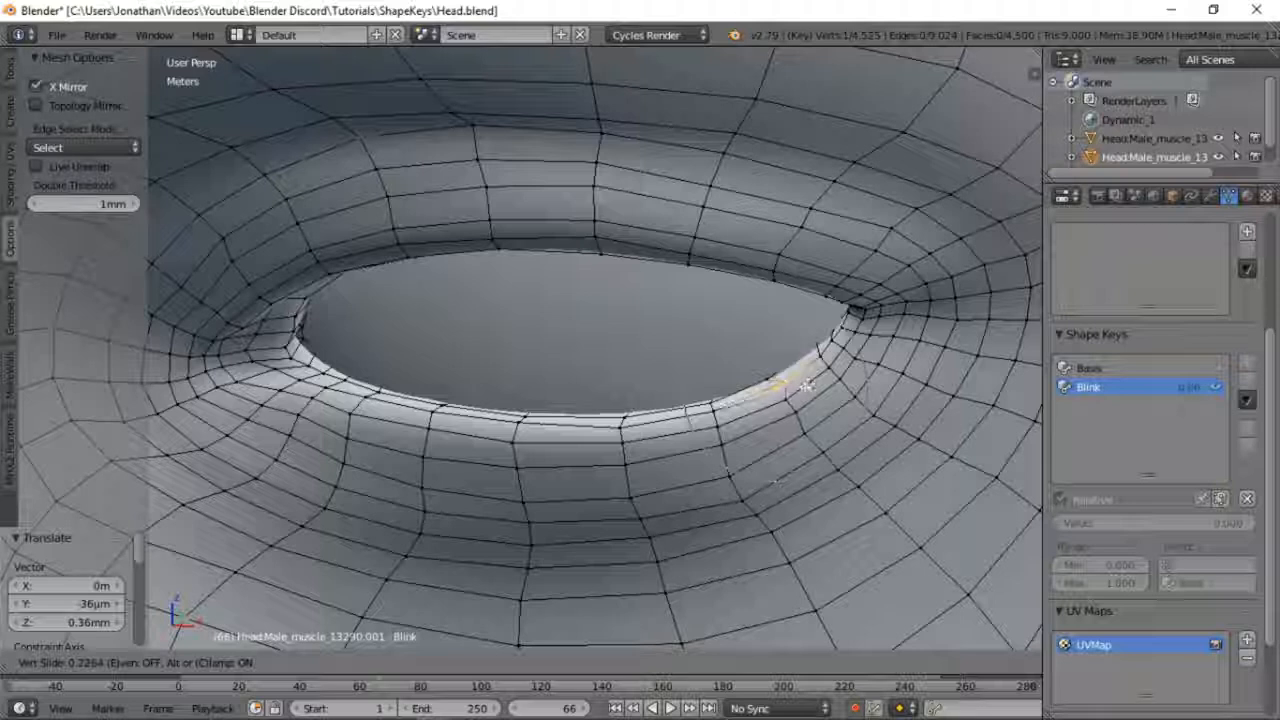
click(805, 388)
Step: Move the selected outer-corner vertex about 0.587 mm in X and 0.242 mm in Y, and raise it about 0.076 mm in Z
key(g)
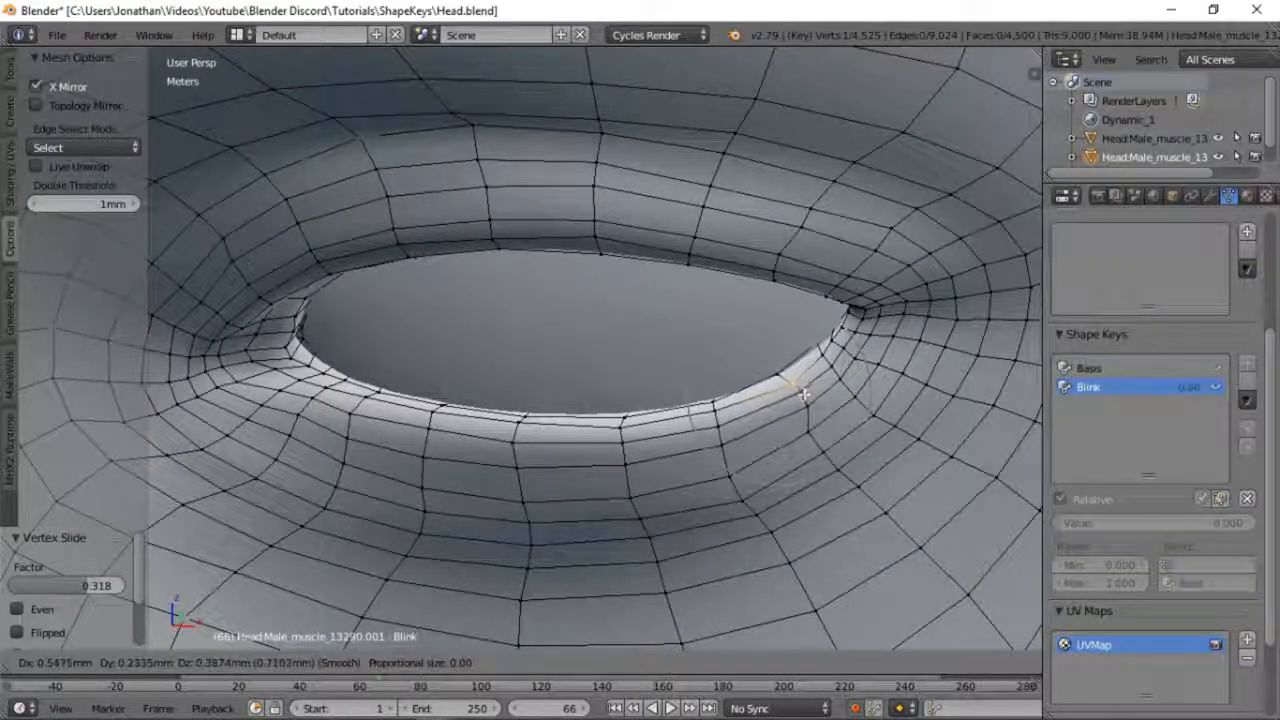
click(804, 393)
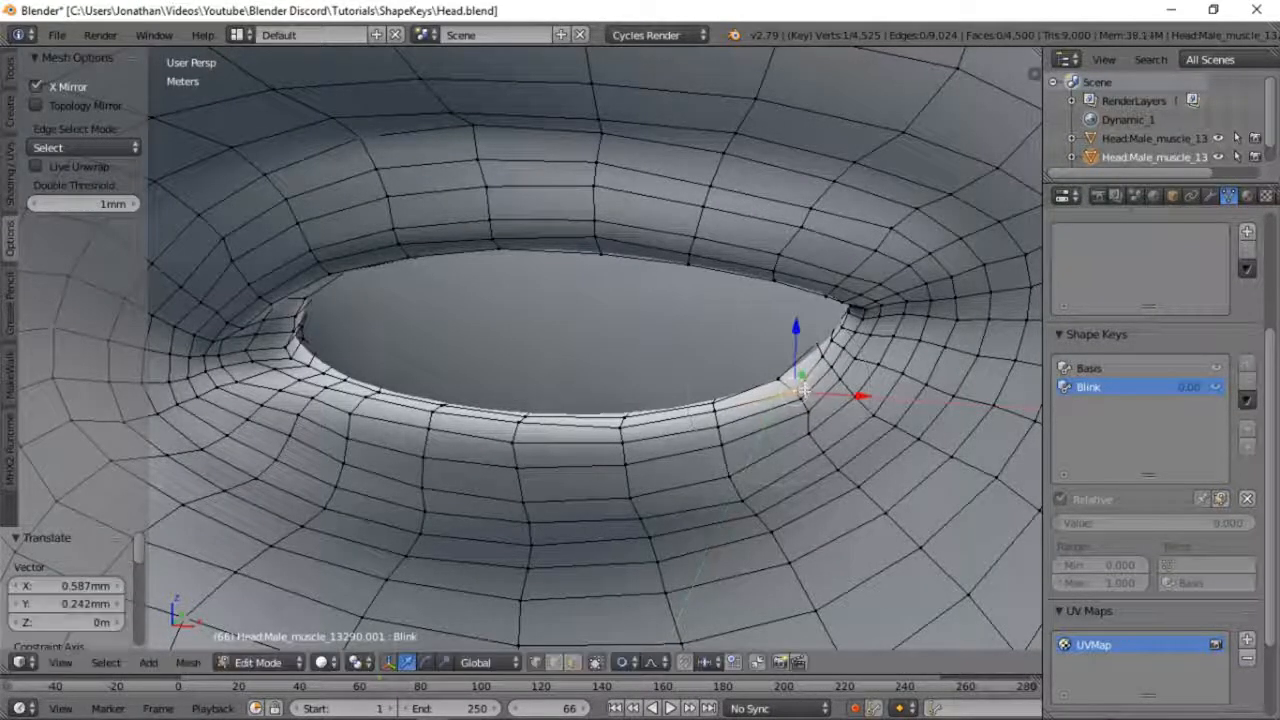
key(g)
key(z)
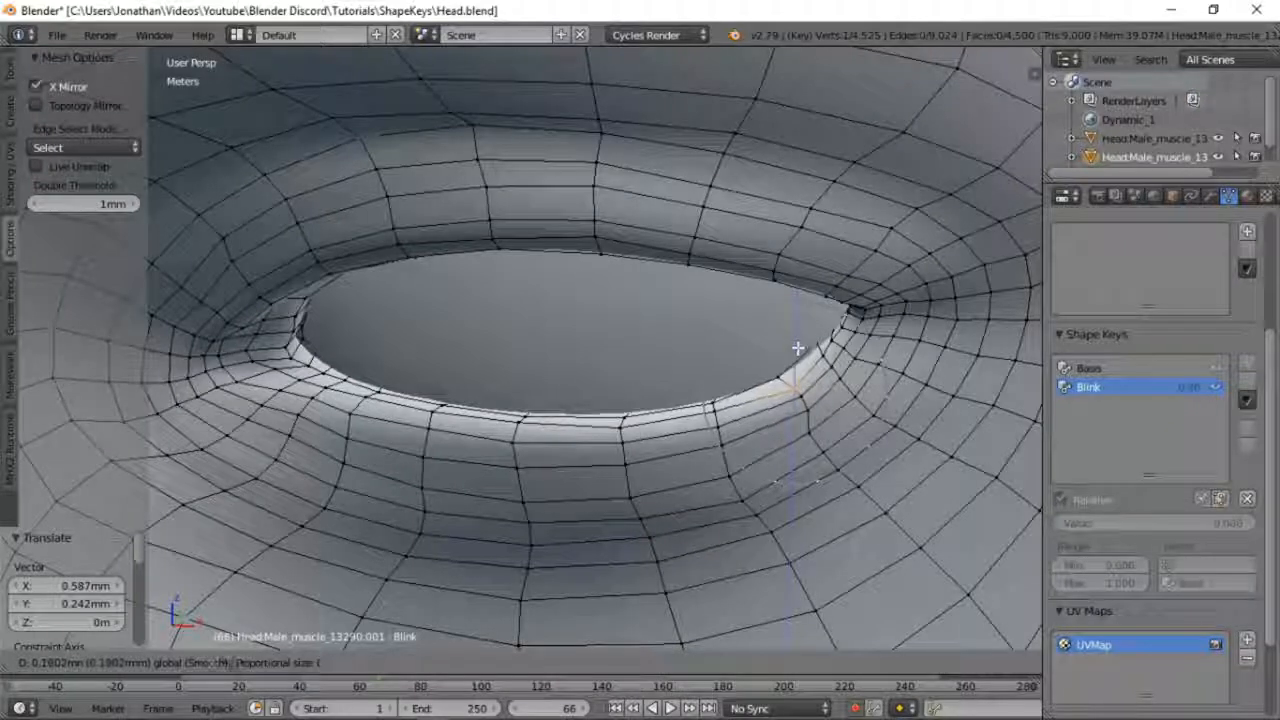
click(796, 344)
Step: Select the lower-eyelid rim vertex near the eye's inner corner and raise it about 0.193 mm
right_click(343, 335)
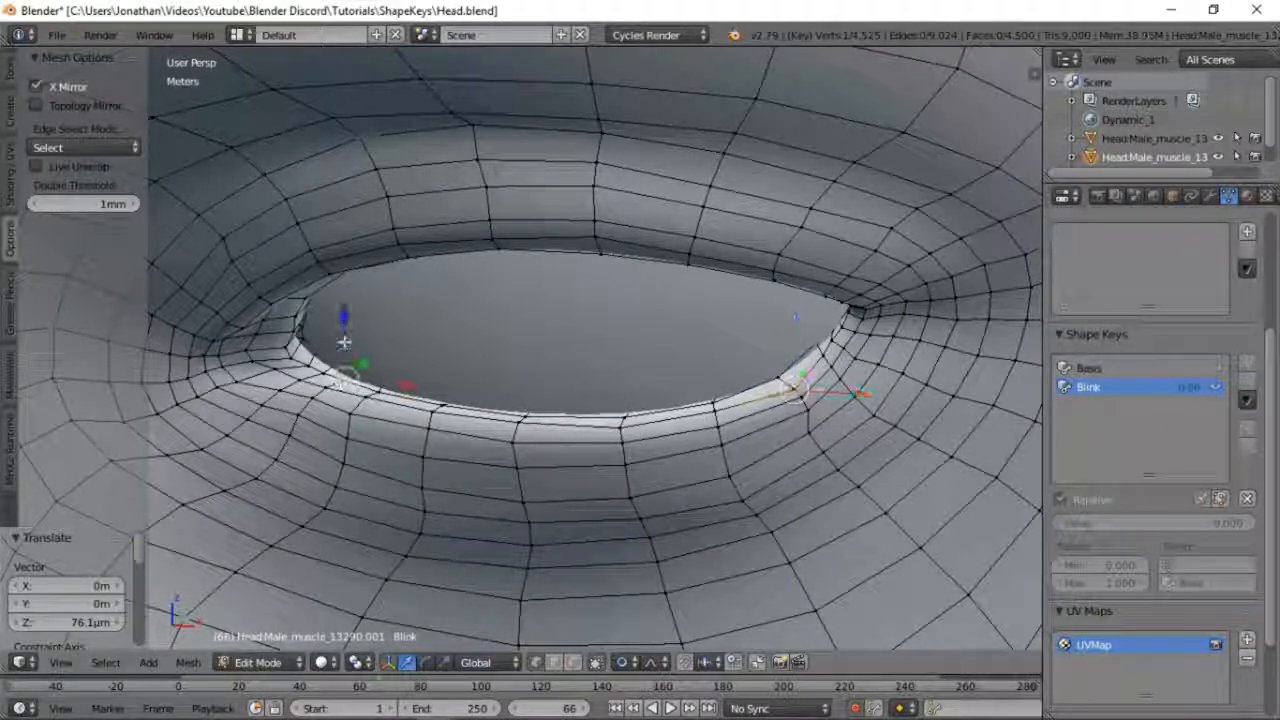
key(g)
click(343, 335)
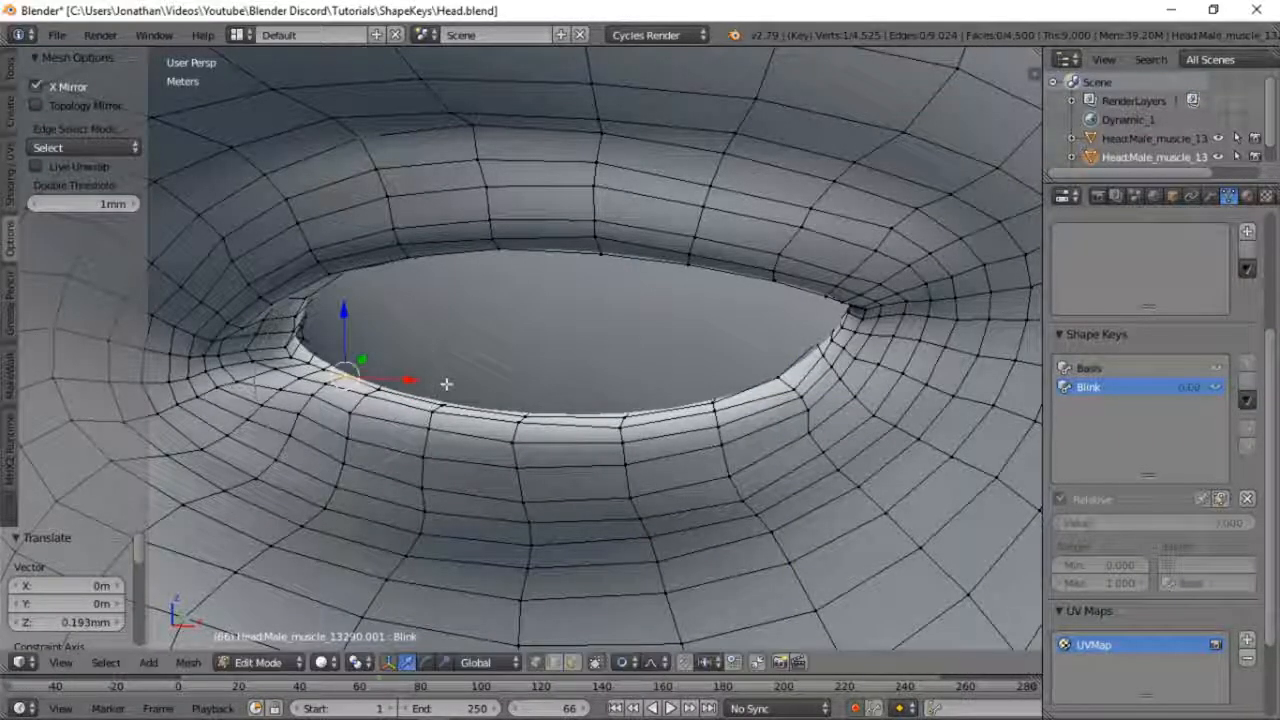
middle_drag(446, 380, 416, 281)
right_click(318, 344)
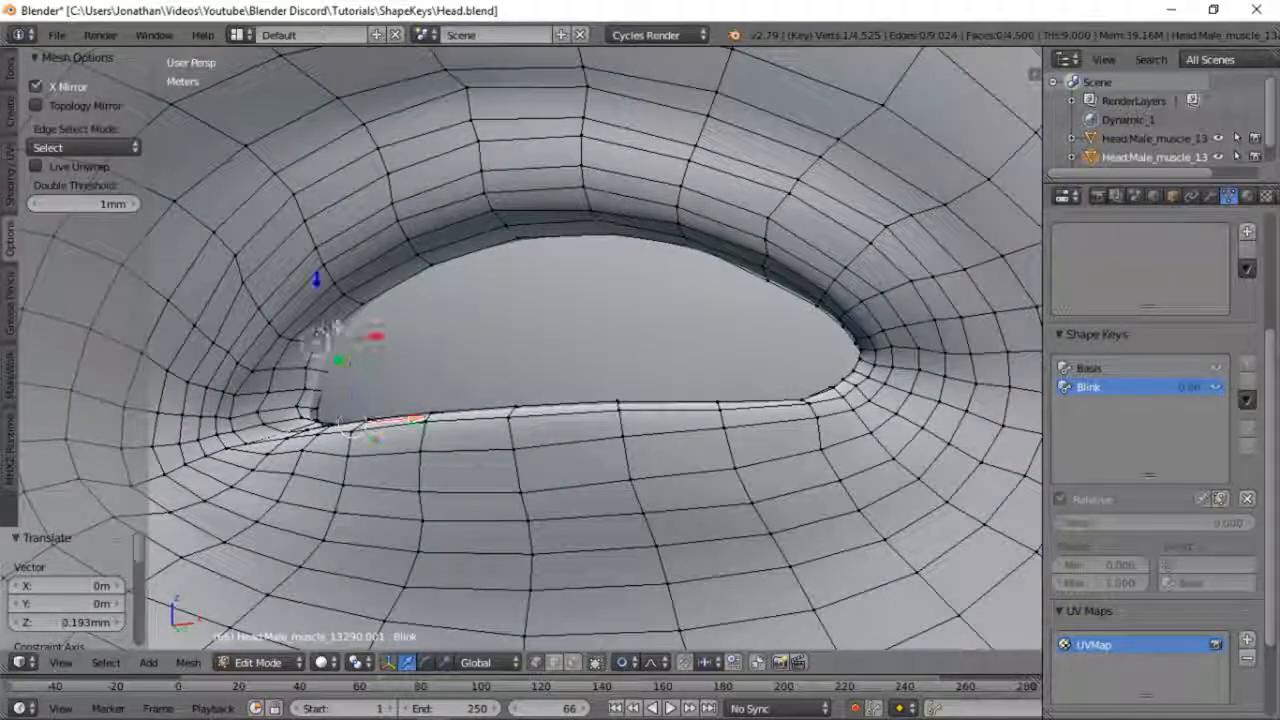
shift+right_click(361, 306)
shift+right_click(427, 267)
shift+right_click(484, 248)
shift+right_click(552, 240)
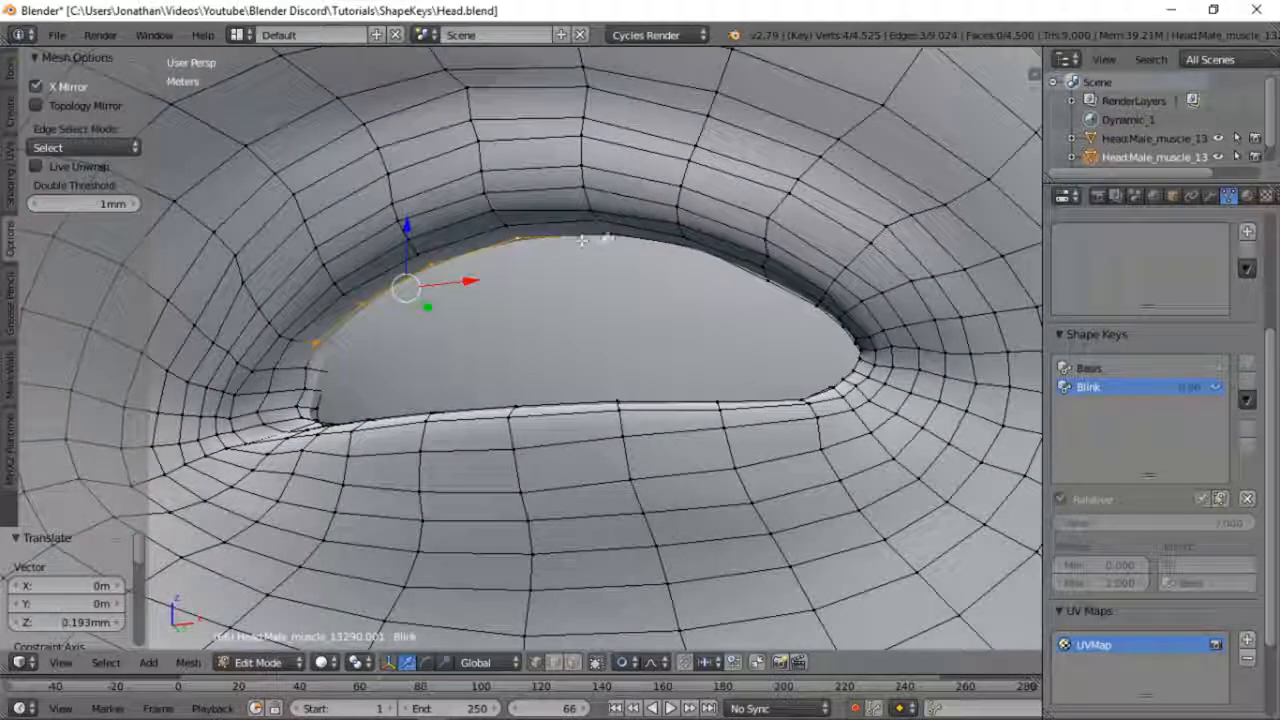
shift+right_click(613, 235)
middle_drag(646, 276, 694, 280)
right_click(694, 280)
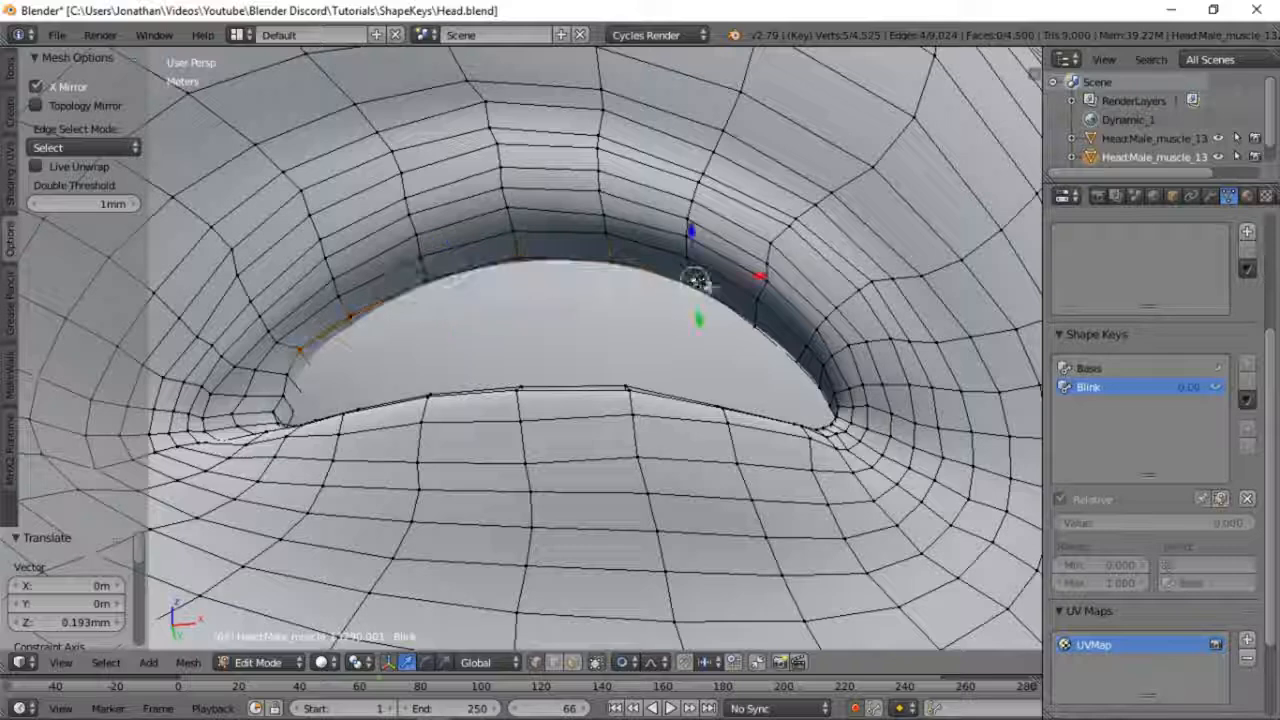
right_click(808, 348)
right_click(812, 350)
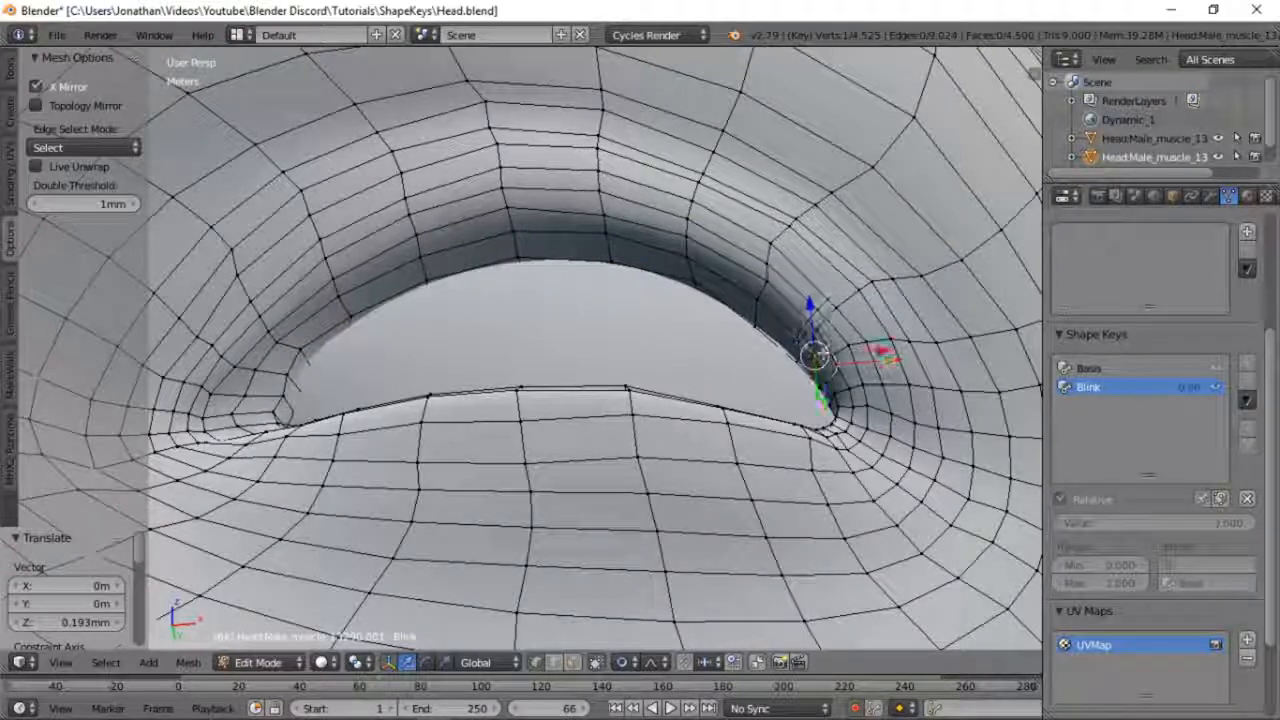
Step: Select the row of nine vertices along the upper eyelid's edge, from the outer corner to the inner corner
shift+right_click(834, 361)
shift+right_click(816, 332)
shift+right_click(767, 281)
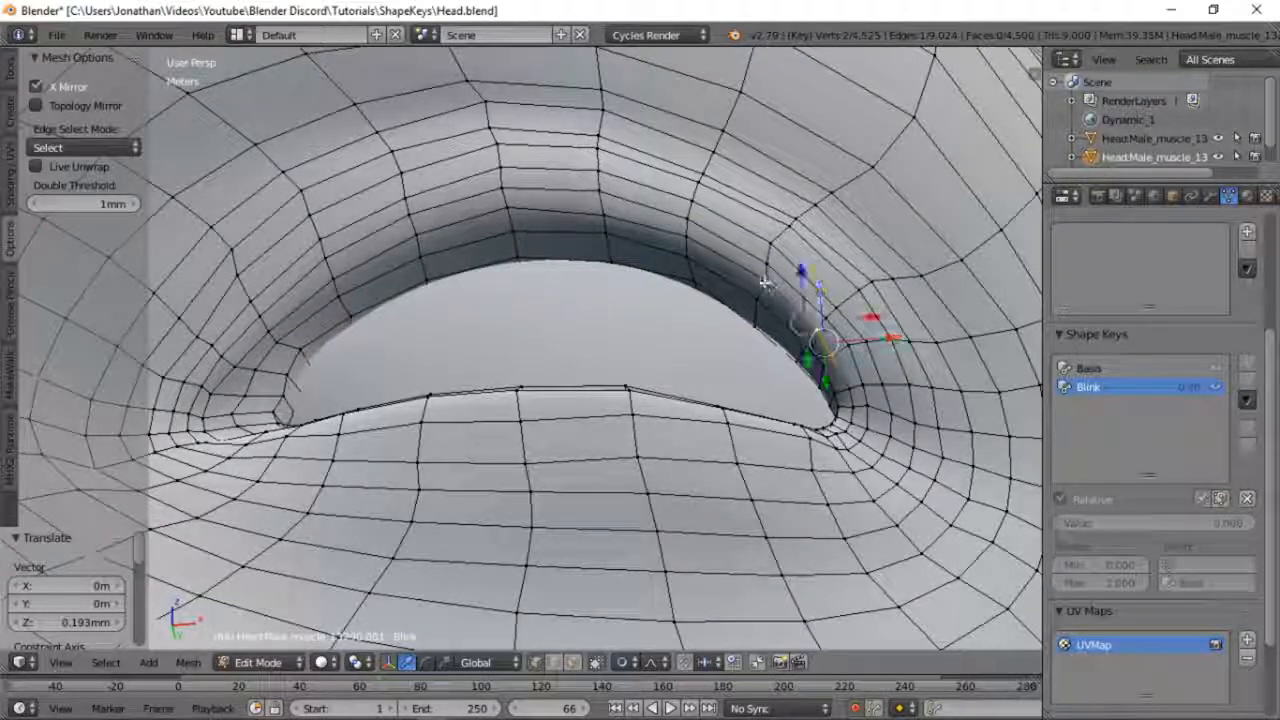
shift+right_click(683, 240)
shift+right_click(602, 222)
shift+right_click(506, 212)
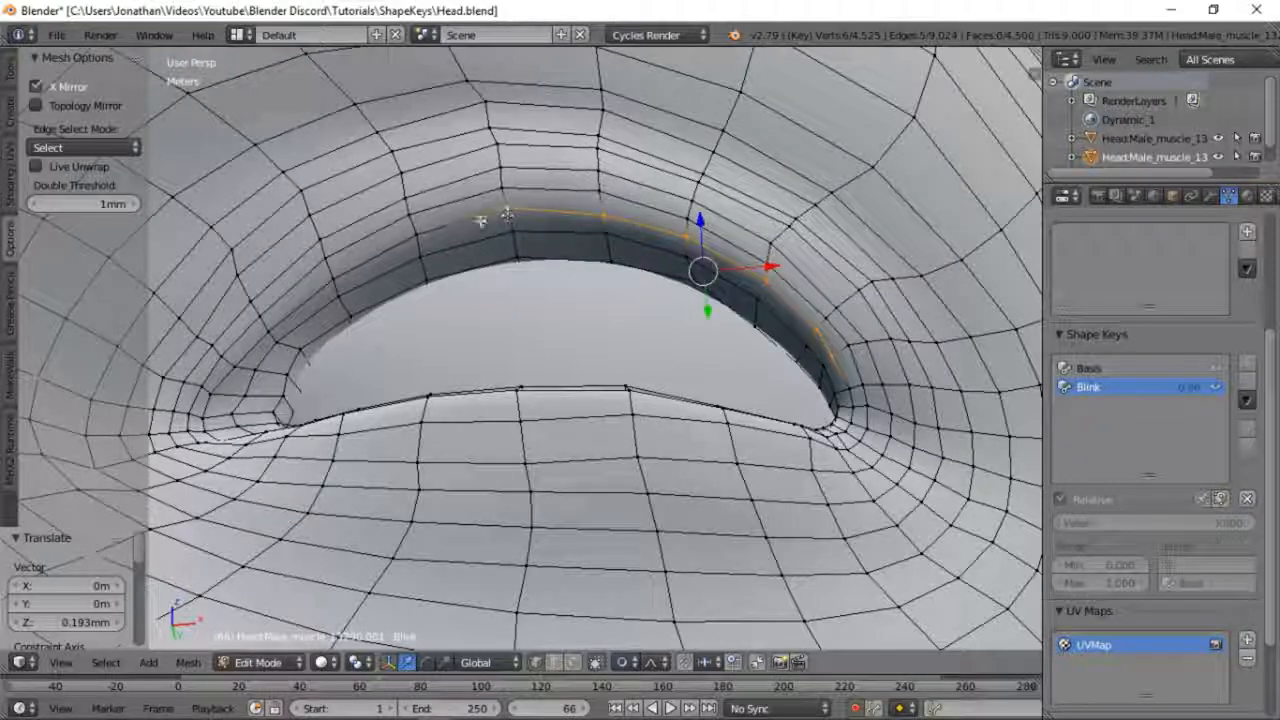
shift+right_click(419, 236)
shift+right_click(334, 279)
shift+right_click(269, 329)
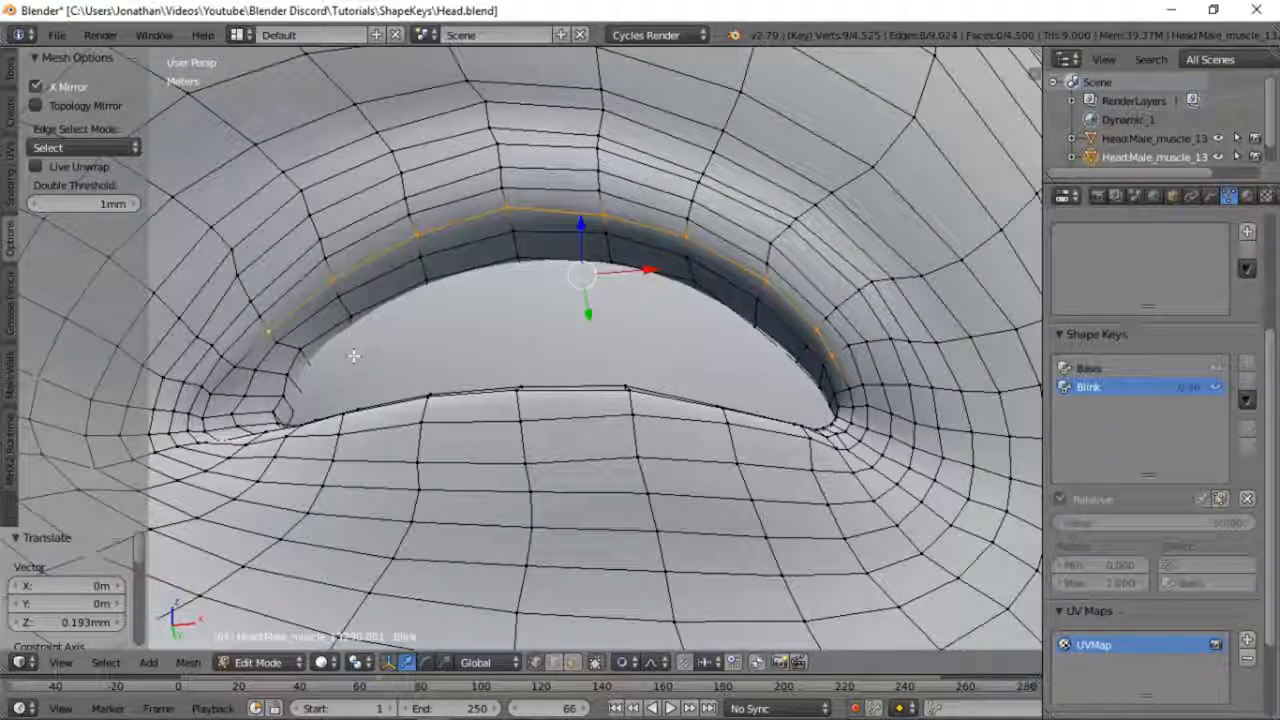
Step: In the right side view, flatten the selected upper-eyelid vertices by scaling them to about 0.204 along Z
key(KP_3)
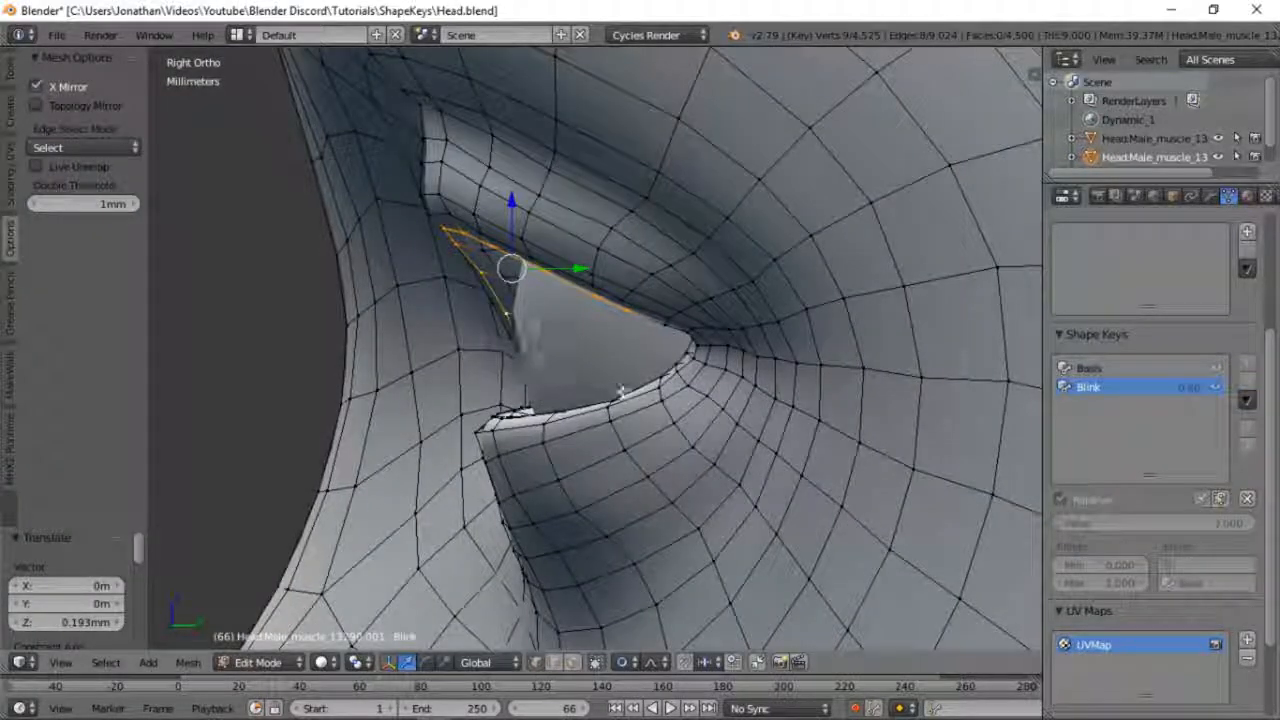
key(s)
key(z)
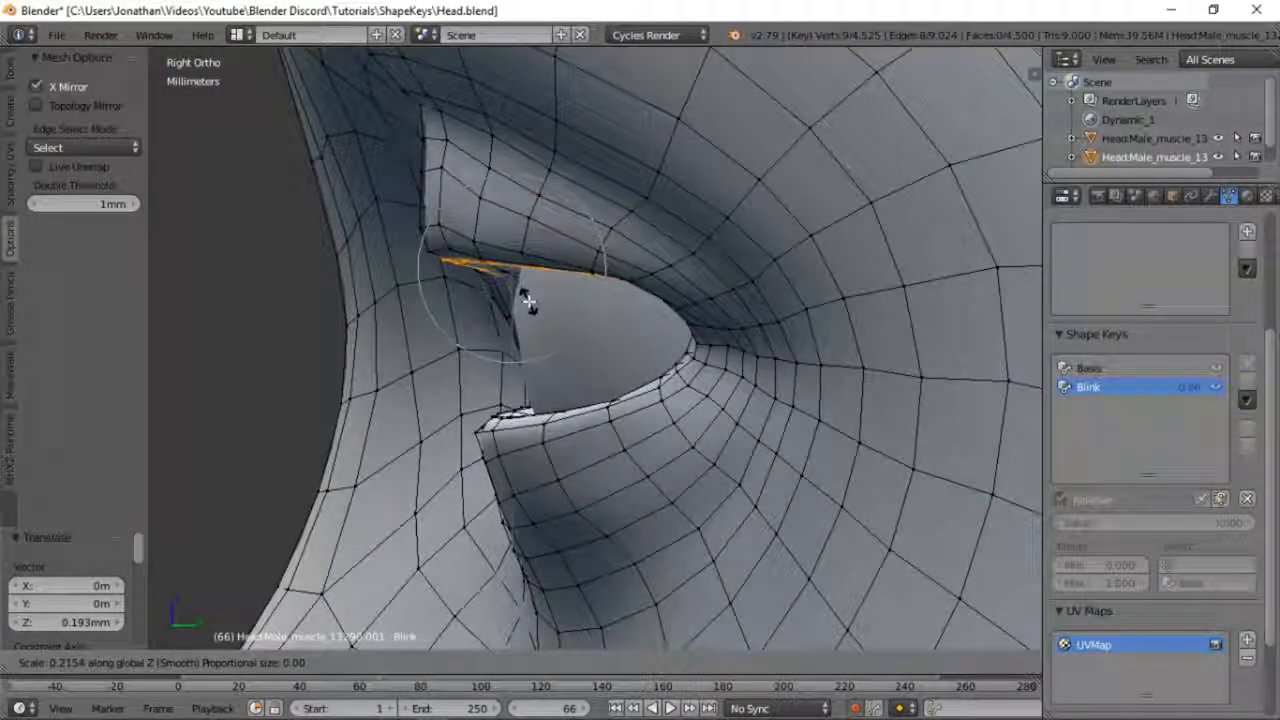
click(528, 298)
Step: Try to lower the upper-eyelid vertices about 4.46 mm and rotate them toward the lower eyelid, and undo these transforms
key(g)
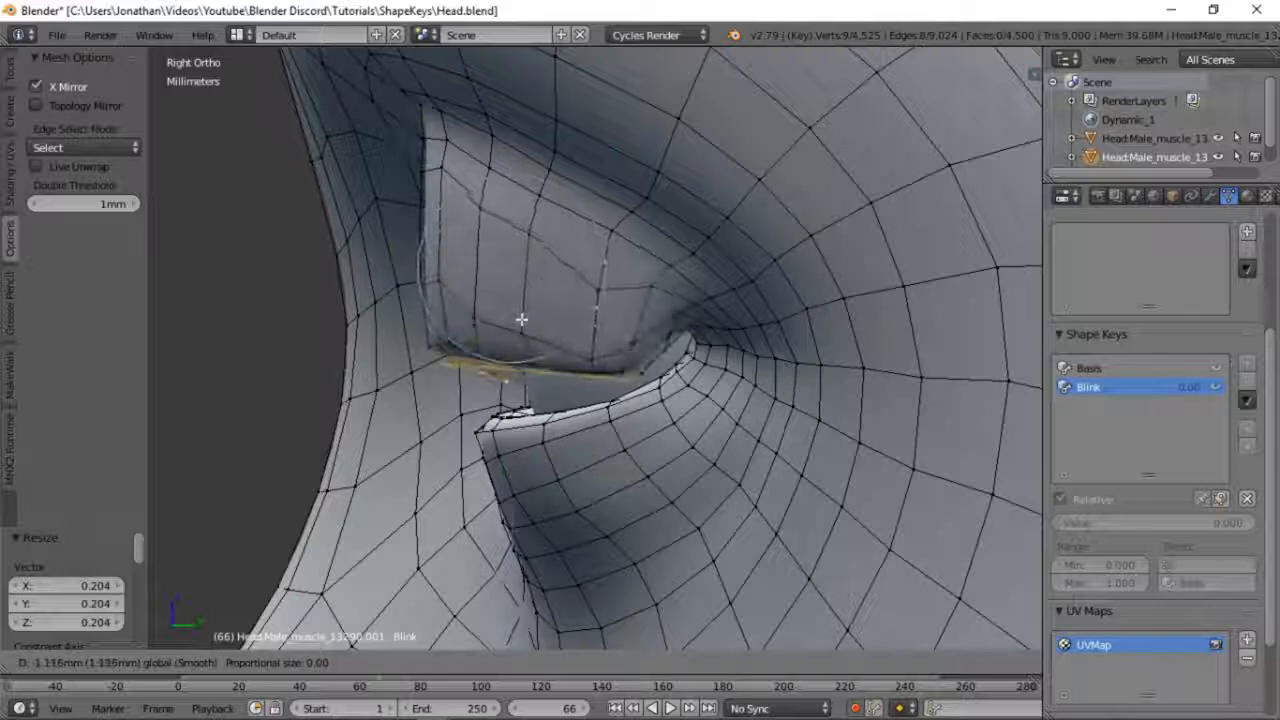
right_click(523, 319)
key(g)
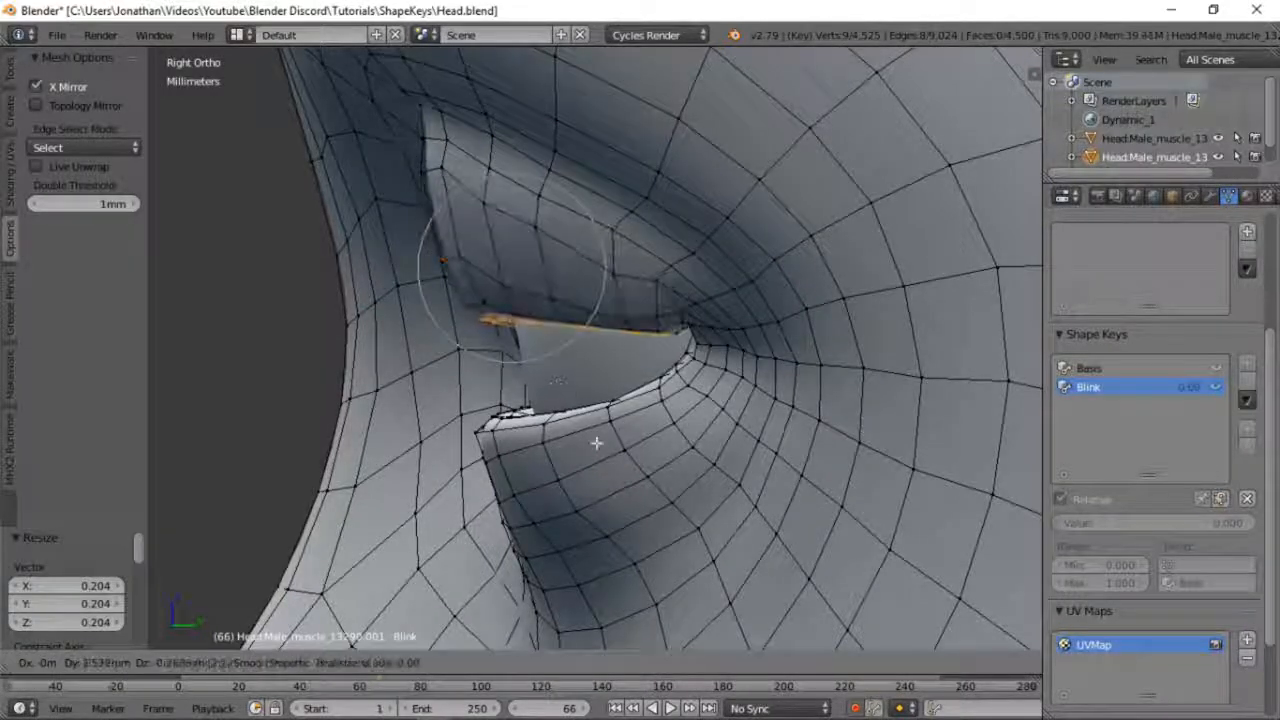
click(628, 499)
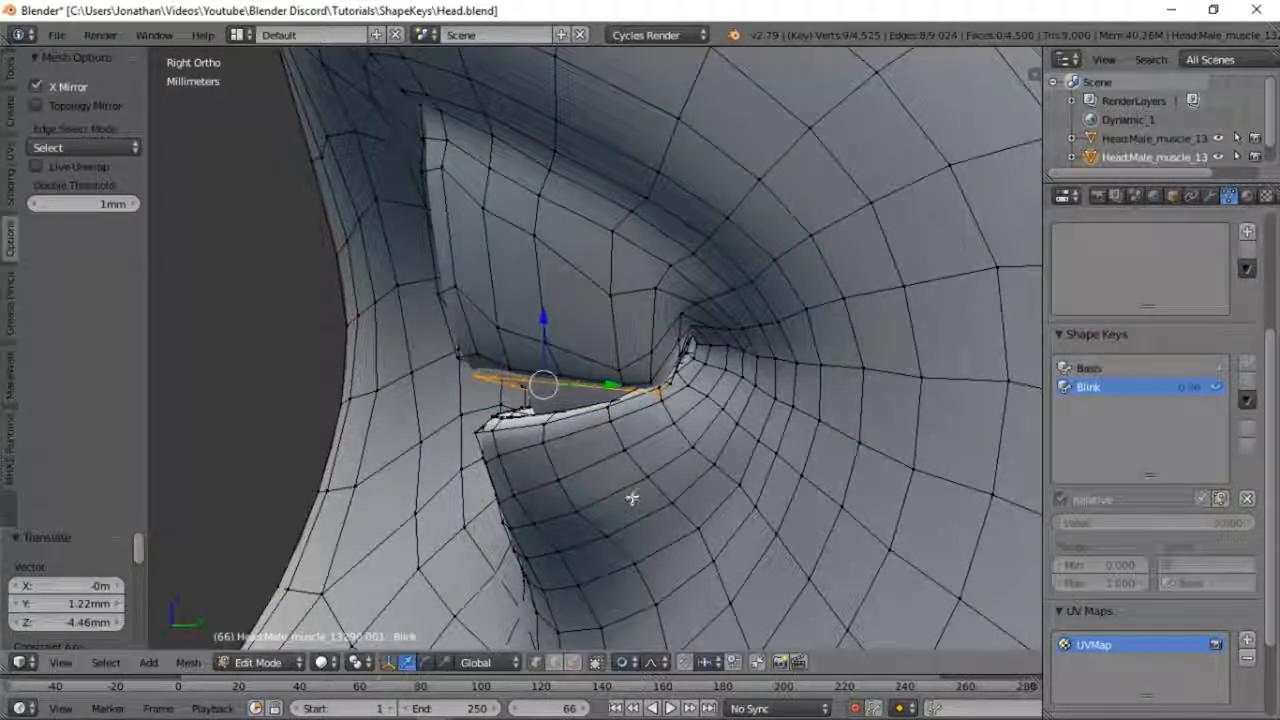
key(r)
click(628, 434)
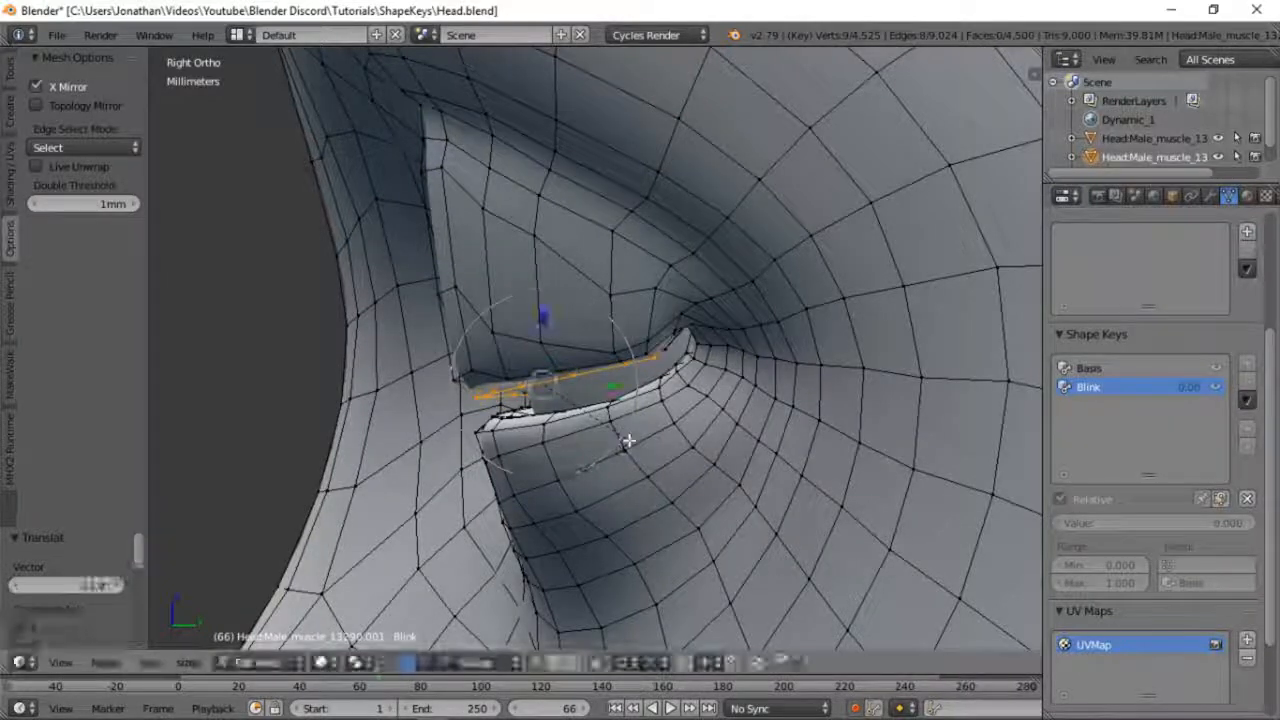
key(g)
click(632, 418)
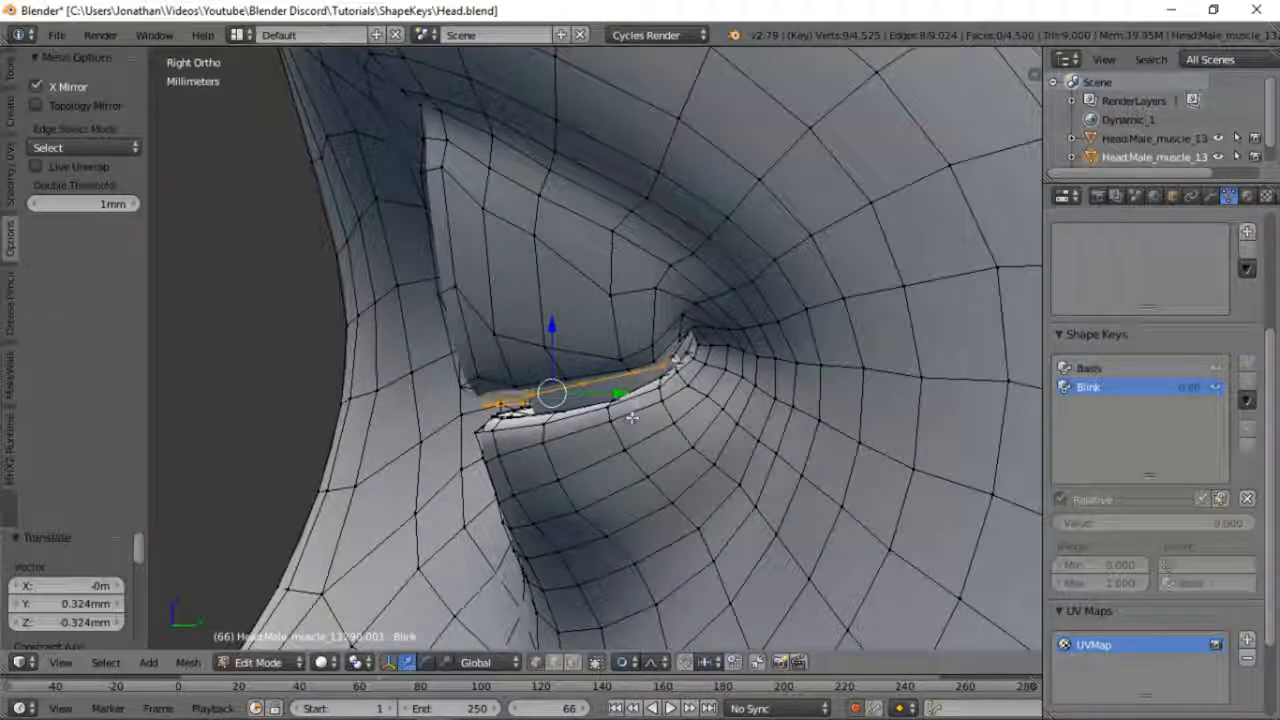
key(ctrl+z)
key(ctrl+z)
key(ctrl+z)
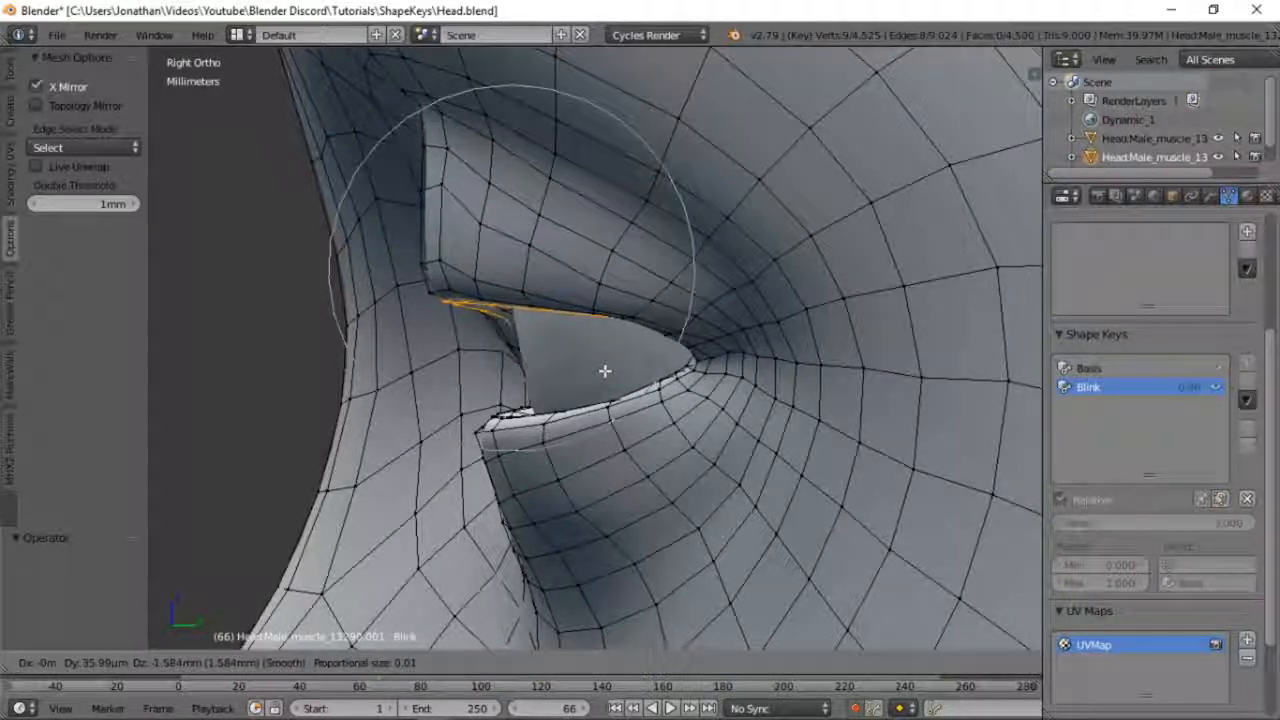
Step: With a larger proportional radius, move the upper-eyelid vertices about 0.684 mm in Y and -4.28 mm in Z, and rotate them about -17.8°
scroll(620, 441, up, 2)
click(620, 441)
key(r)
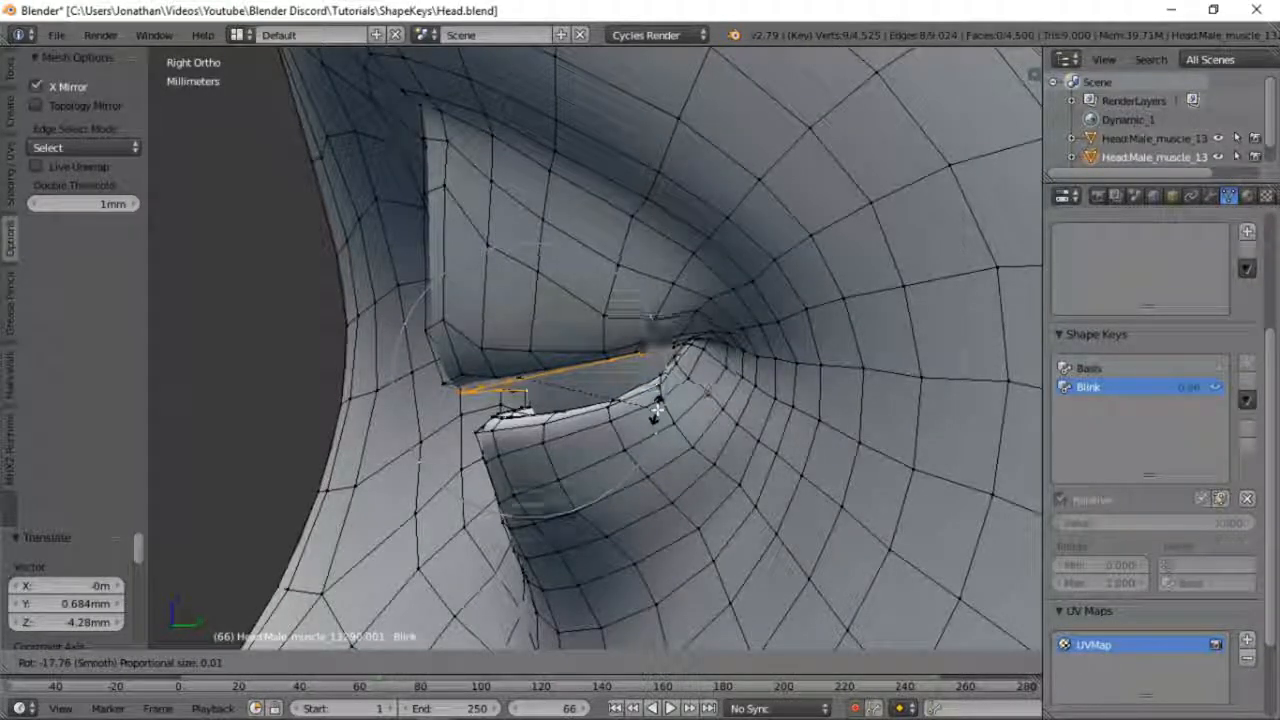
click(657, 409)
Step: Move the vertices about 0.576 mm in Y and -1.4 mm in Z onto the lower eyelid, and scale them to about 0.9
key(g)
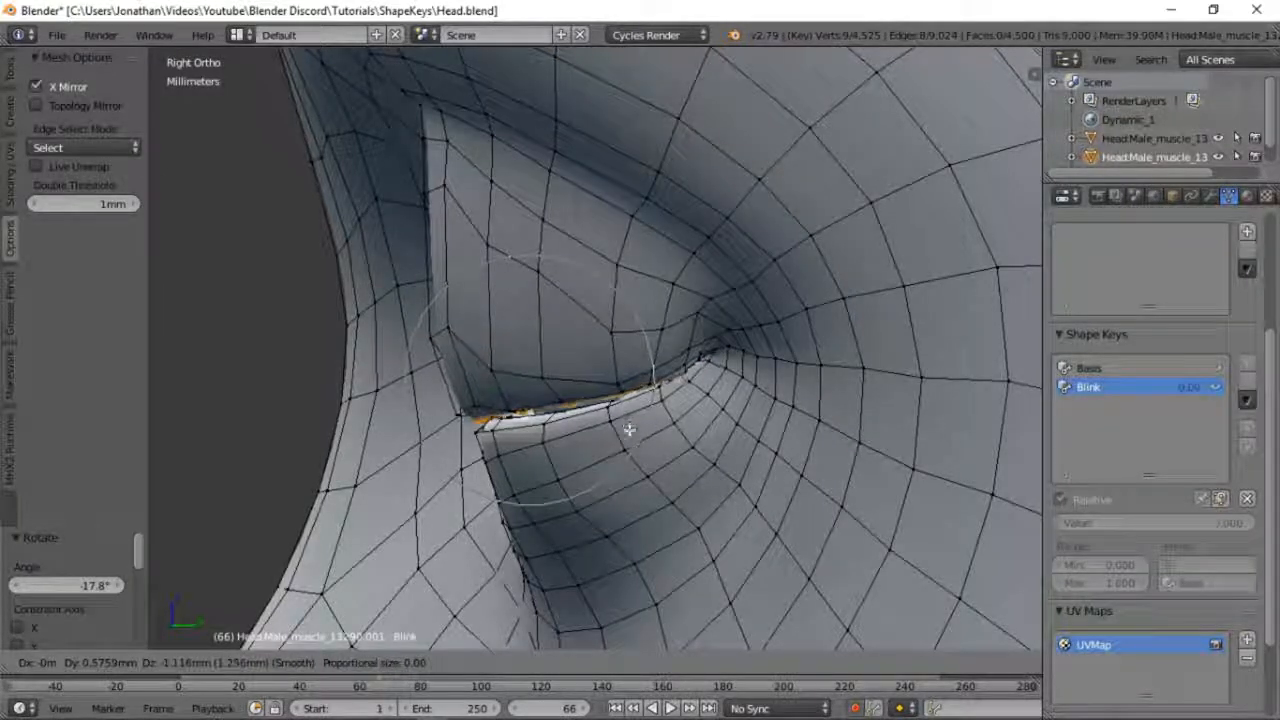
click(629, 430)
key(s)
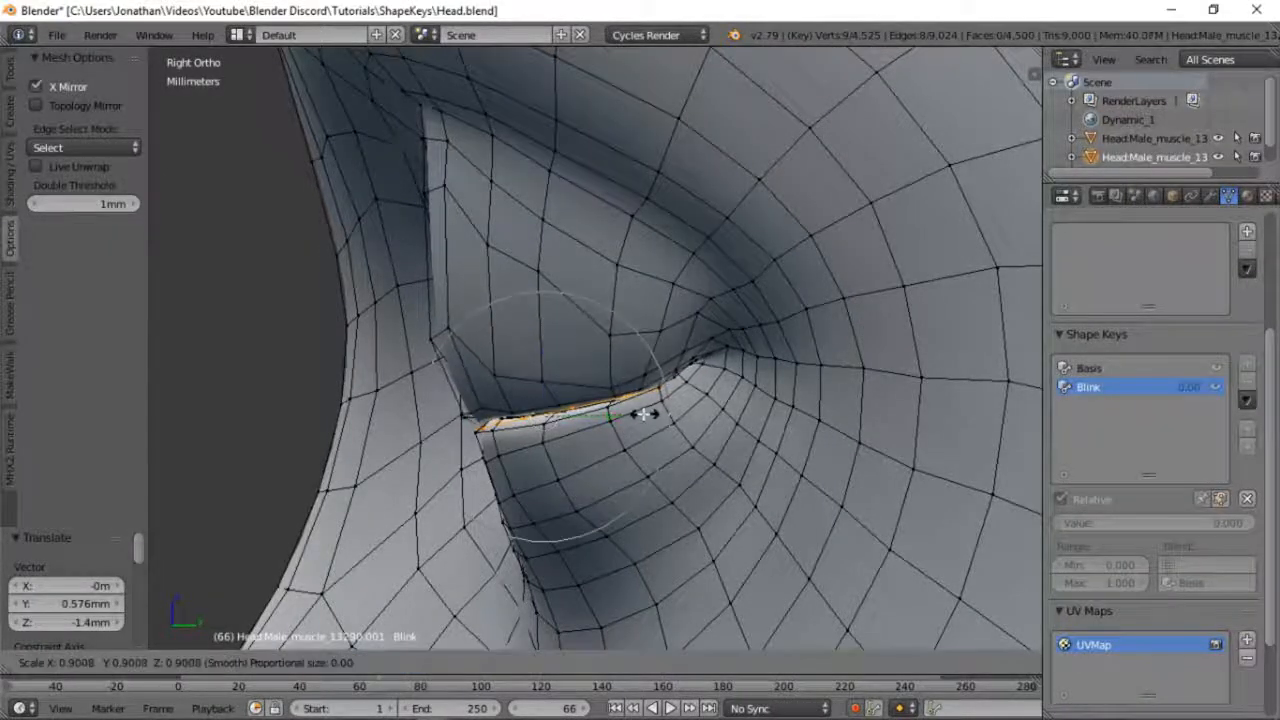
click(638, 414)
Step: Deselect all vertices, return to Object Mode, and set the Blink shape key's value to 1
middle_drag(632, 414, 600, 443)
key(Tab)
key(Tab)
key(a)
scroll(592, 460, down, 5)
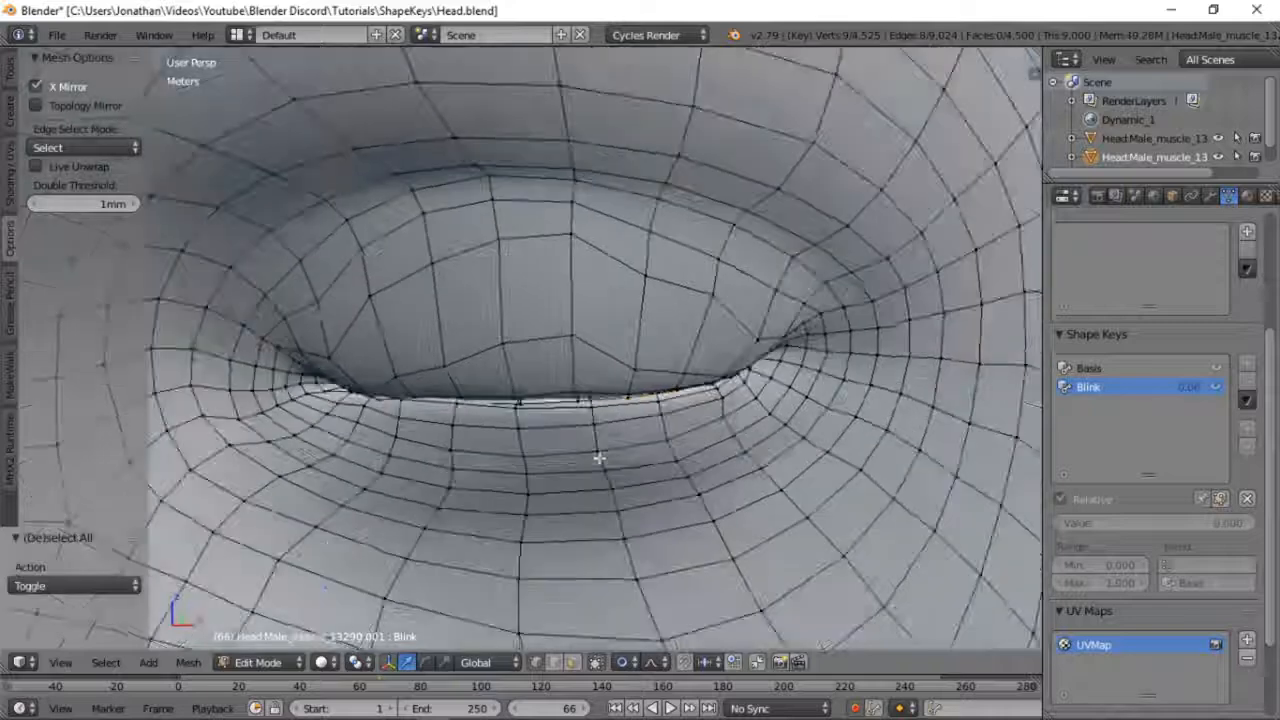
key(Tab)
drag(1079, 525, 1240, 525)
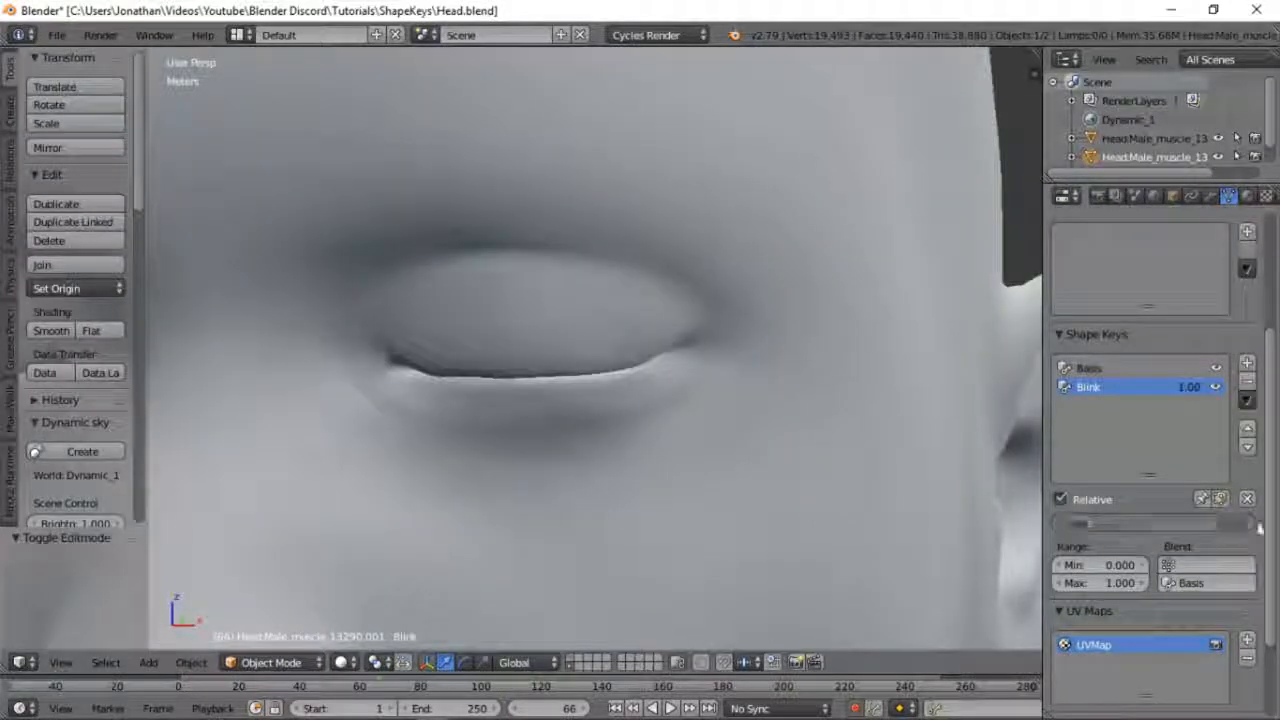
Step: Back in Edit Mode, move the eyelid edge vertex near the eye's inner corner about -0.498 mm in X and 0.71 mm in Z
middle_drag(919, 455, 803, 429)
key(Tab)
scroll(395, 390, up, 3)
scroll(395, 390, up, 2)
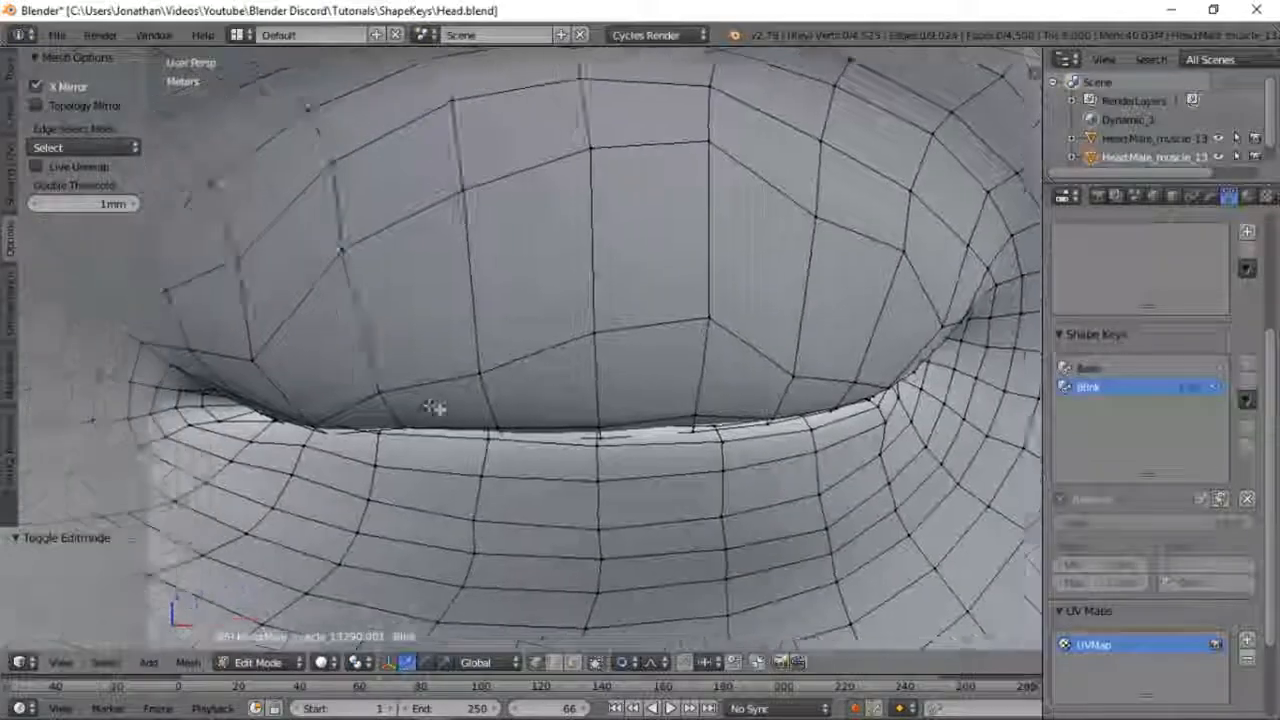
shift+middle_drag(437, 409, 512, 421)
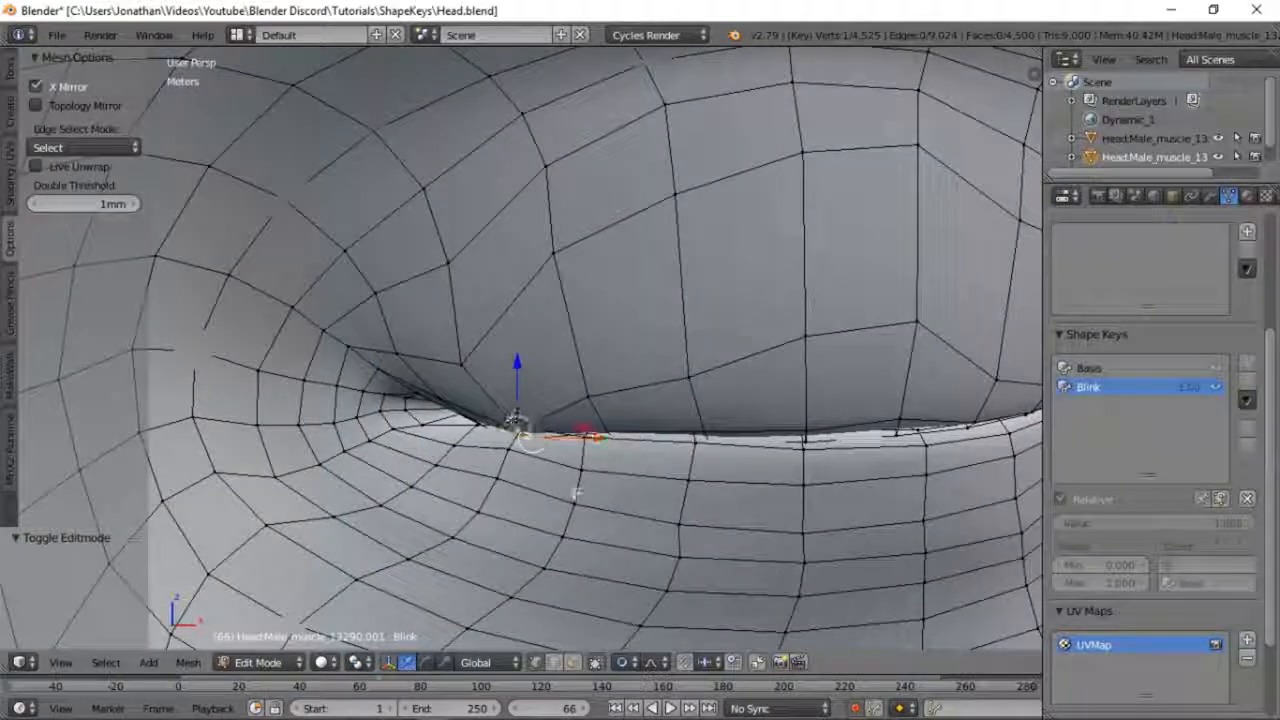
key(g)
click(558, 473)
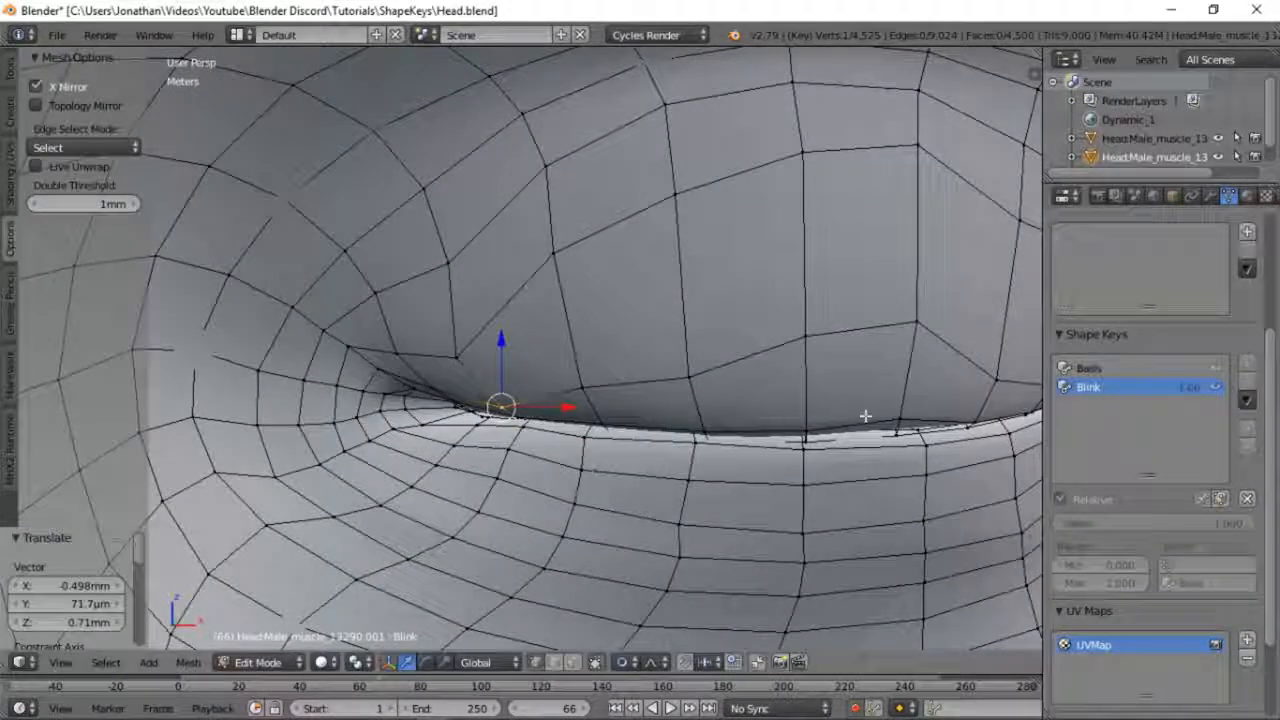
Step: Select the eyelid edge vertex near the eye's outer corner and raise it in small moves, the last about 0.129 mm
shift+middle_drag(948, 418, 600, 428)
middle_drag(728, 430, 670, 432)
right_click(803, 410)
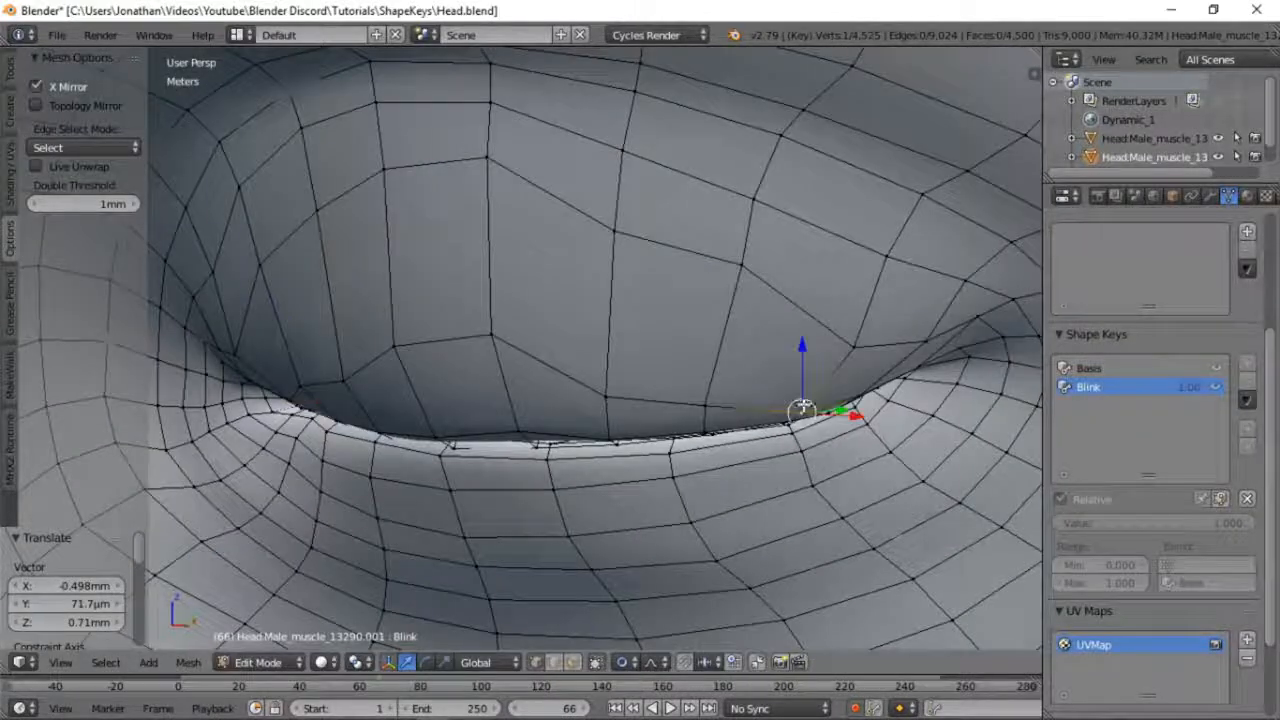
key(g)
click(806, 405)
middle_drag(952, 418, 738, 363)
key(g)
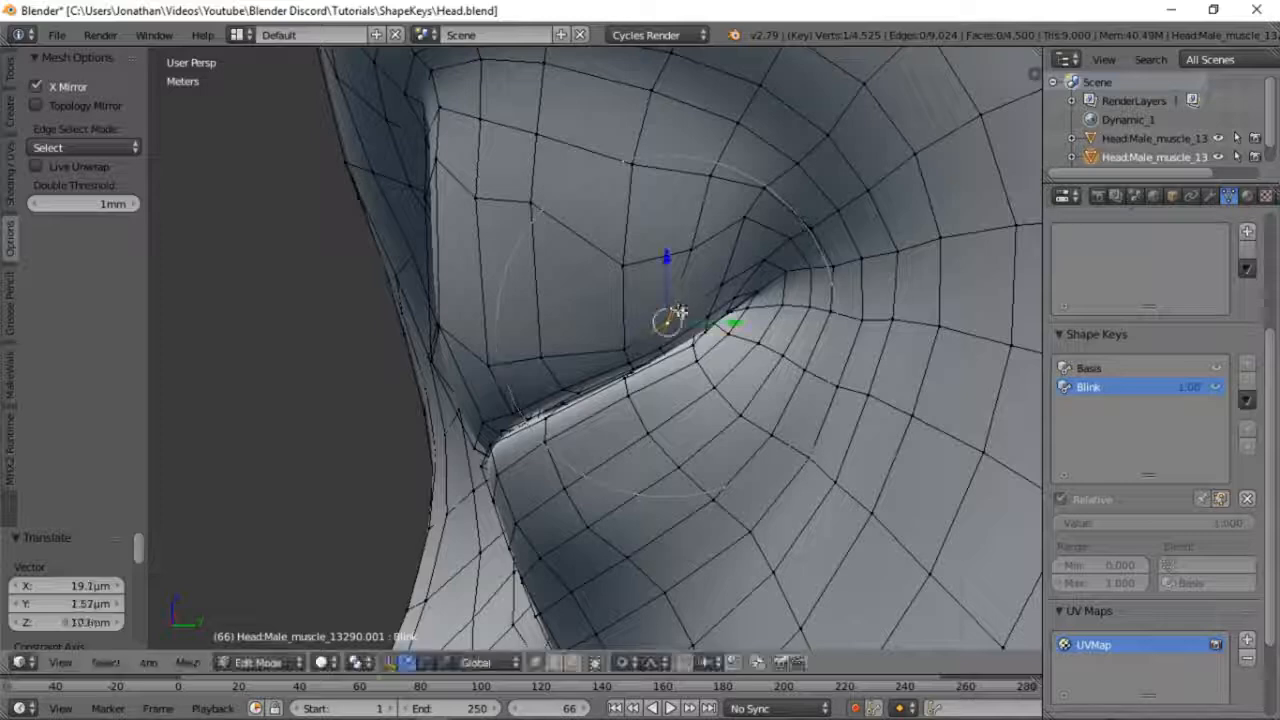
key(g)
Step: Select the upper eyelid edge vertex near the middle of the seam and move it about 88.9 µm in X and -0.178 mm in Z
middle_drag(449, 386, 608, 425)
right_click(575, 438)
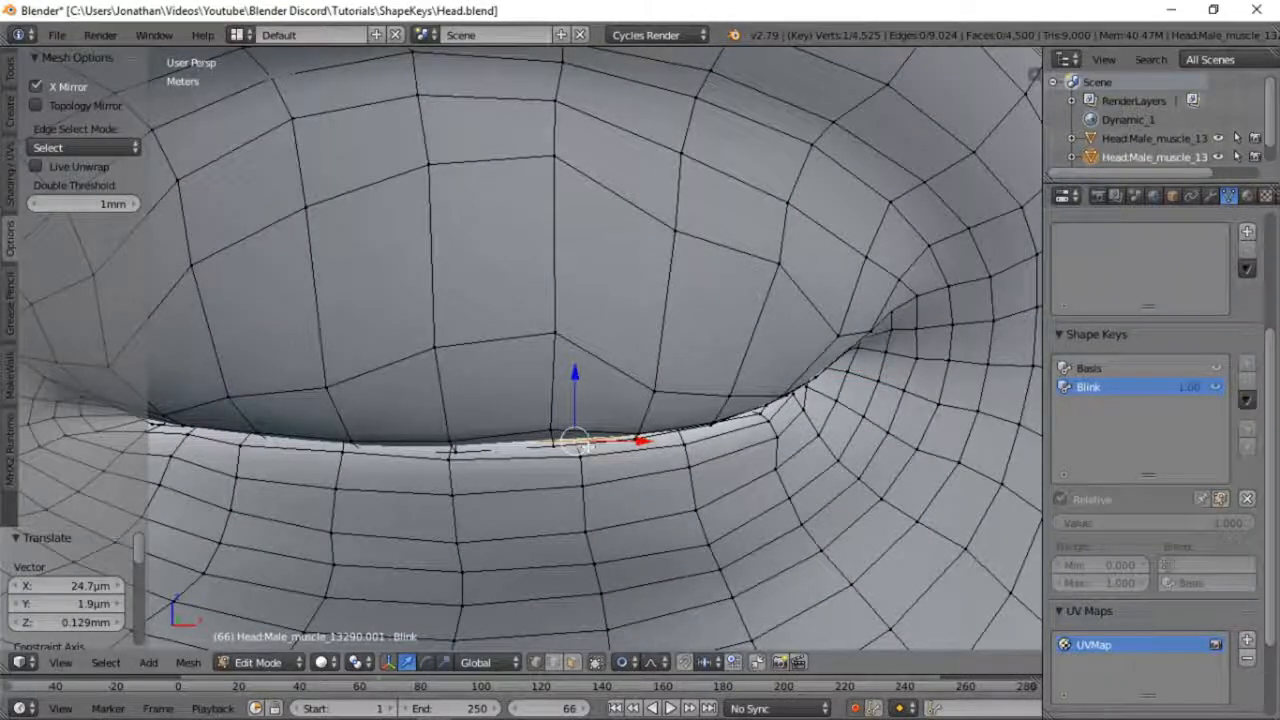
key(g)
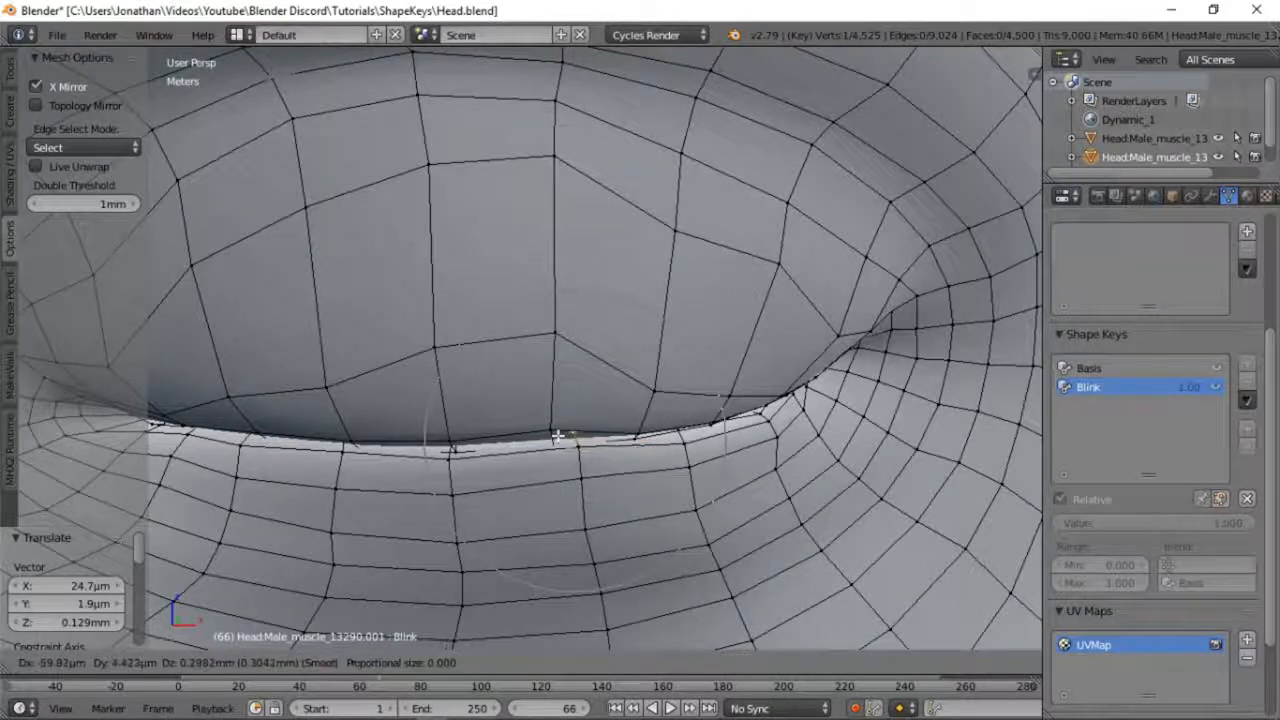
click(557, 436)
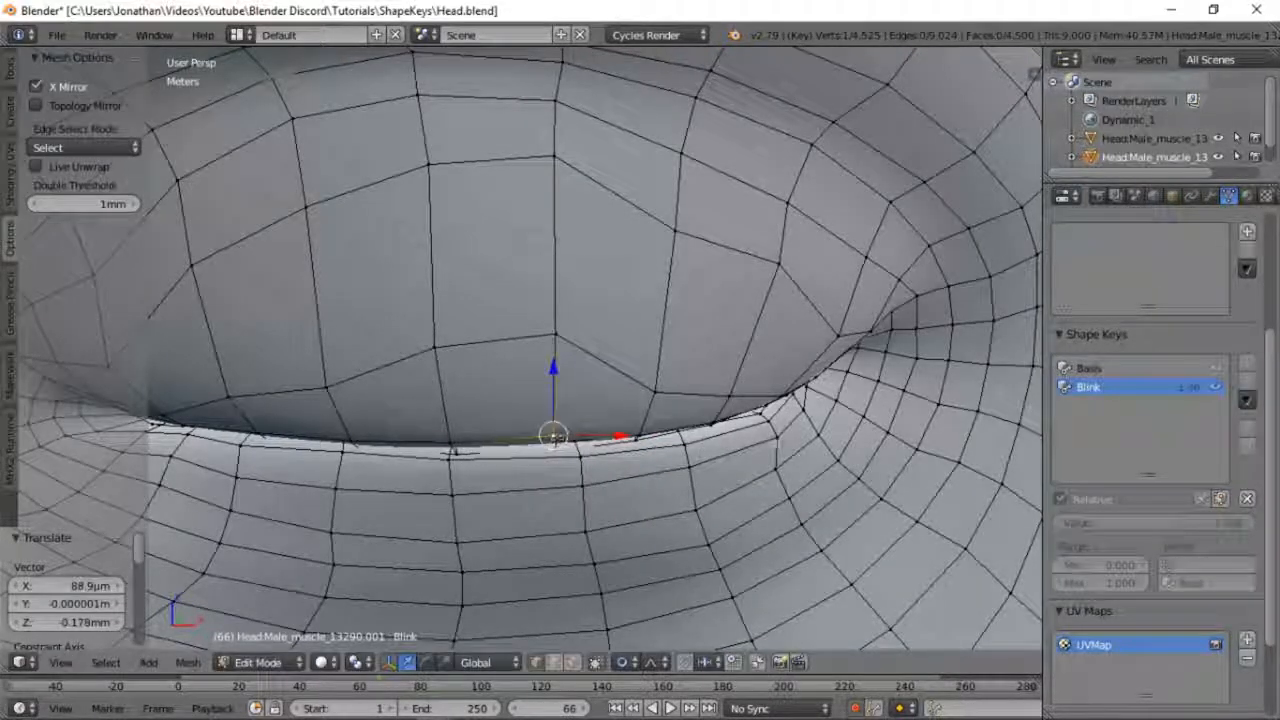
Step: Return to Object Mode, view the whole head, and lower the Blink shape key's value to 0 to test the blink
key(Tab)
middle_drag(694, 471, 638, 472)
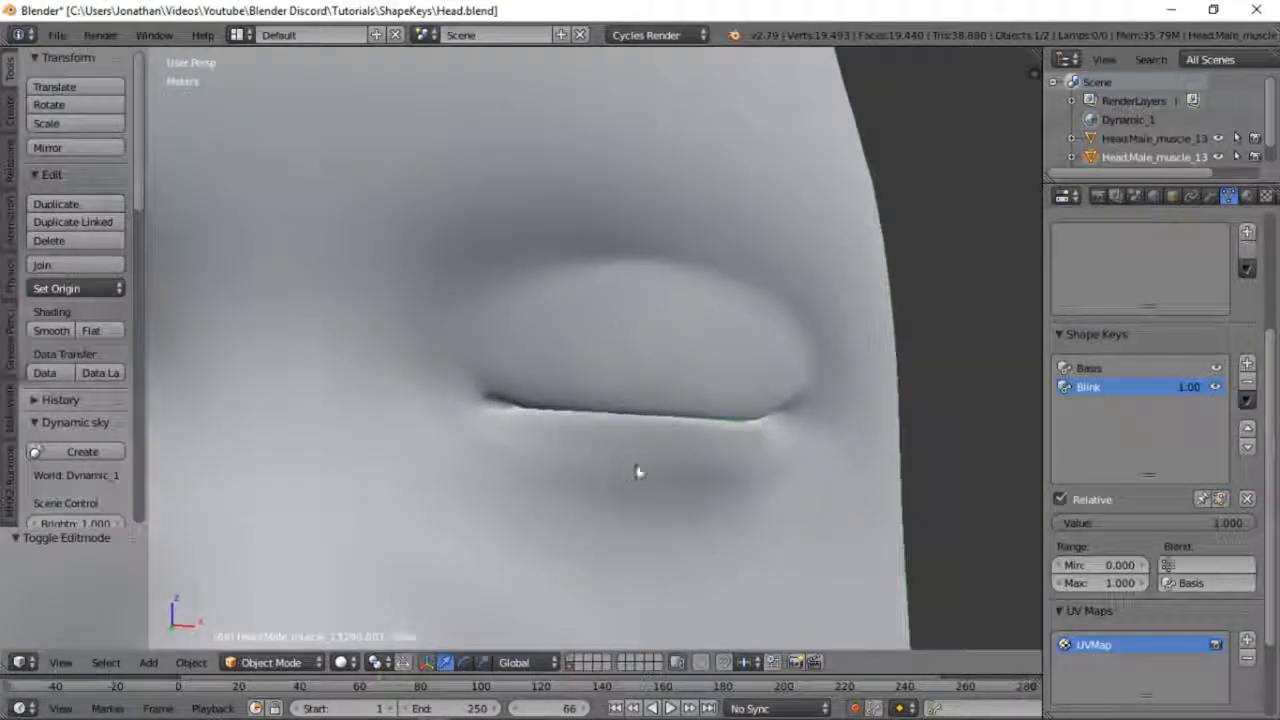
key(Tab)
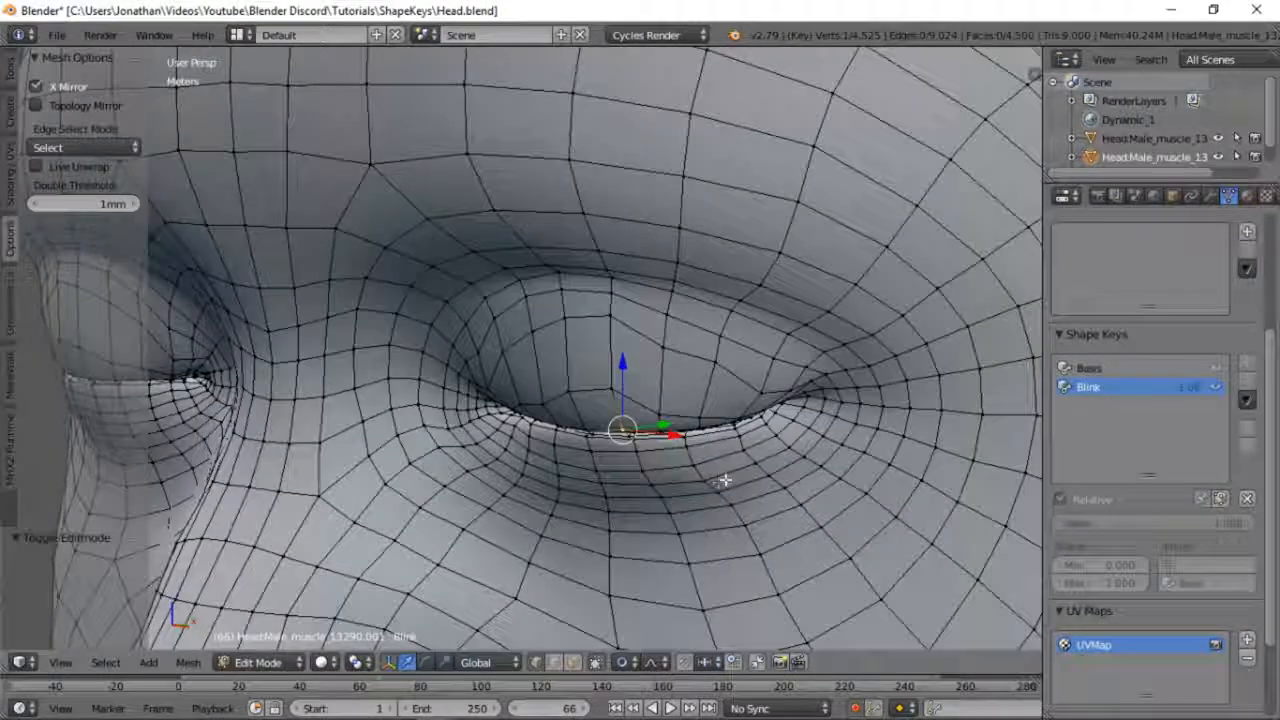
key(Tab)
scroll(725, 479, down, 8)
middle_drag(725, 479, 590, 460)
mouse_move(1207, 525)
mouse_down()
mouse_move(1020, 525)
mouse_move(1210, 525)
mouse_up()
mouse_move(608, 446)
middle_down()
mouse_move(880, 452)
mouse_move(614, 446)
middle_up()
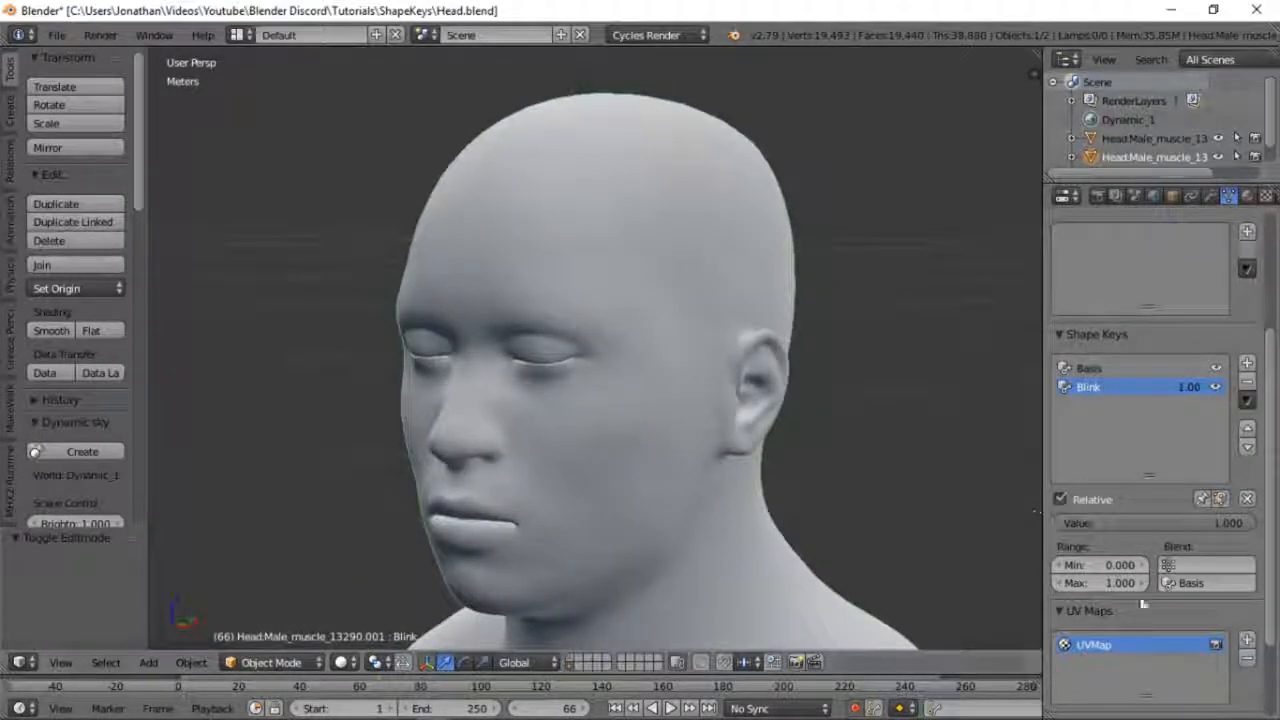
drag(1178, 522, 1062, 528)
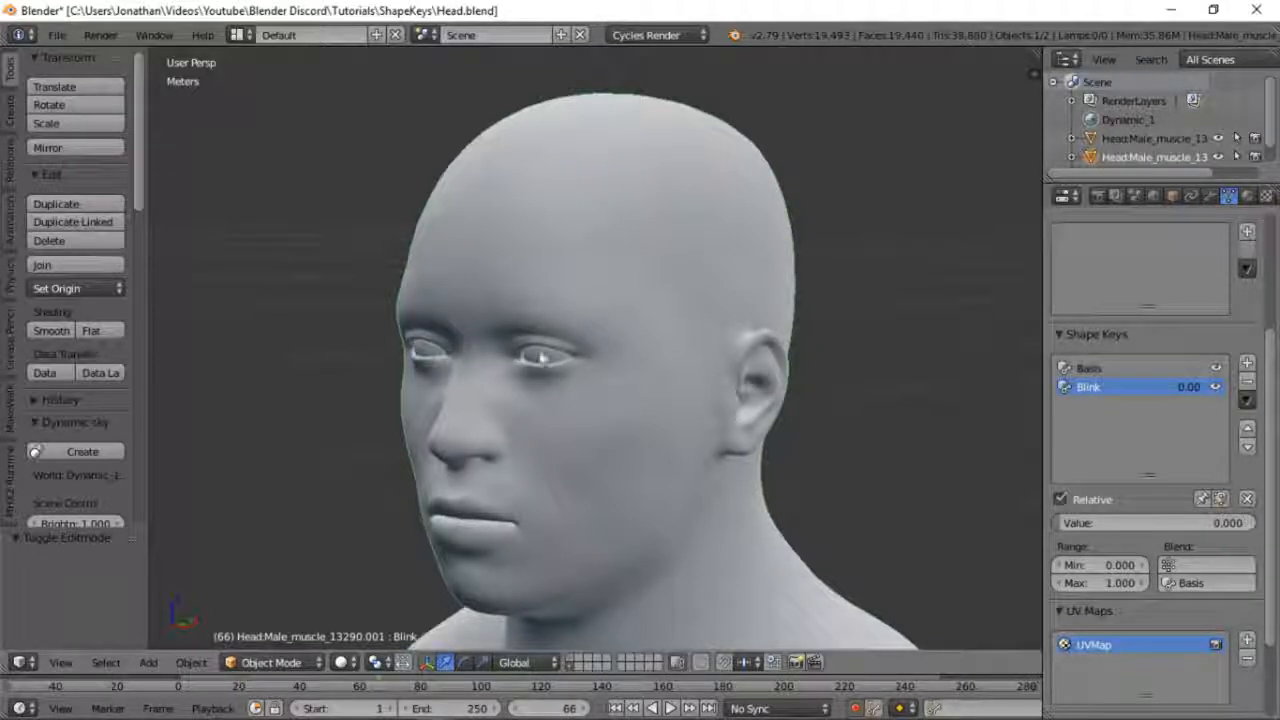
Step: Inspect the open eye up close, comparing the mesh in Edit Mode with the smooth surface in Object Mode
scroll(540, 358, up, 10)
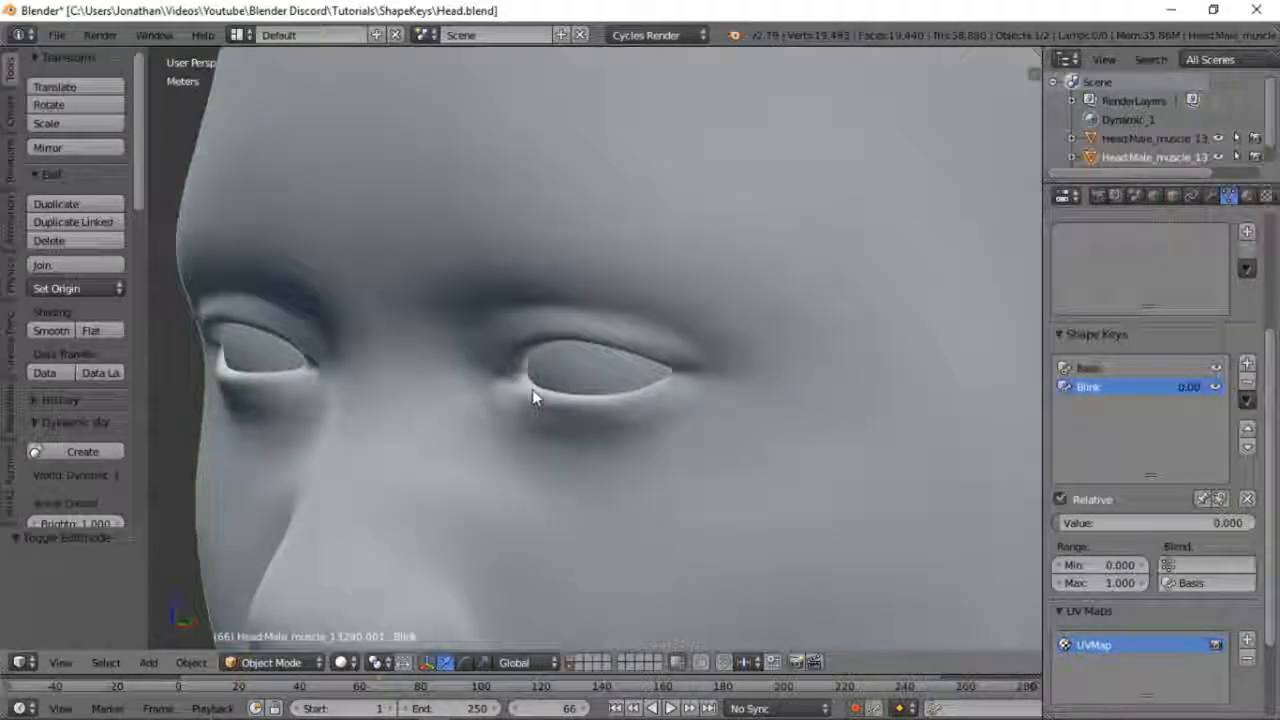
scroll(551, 448, down, 2)
key(Tab)
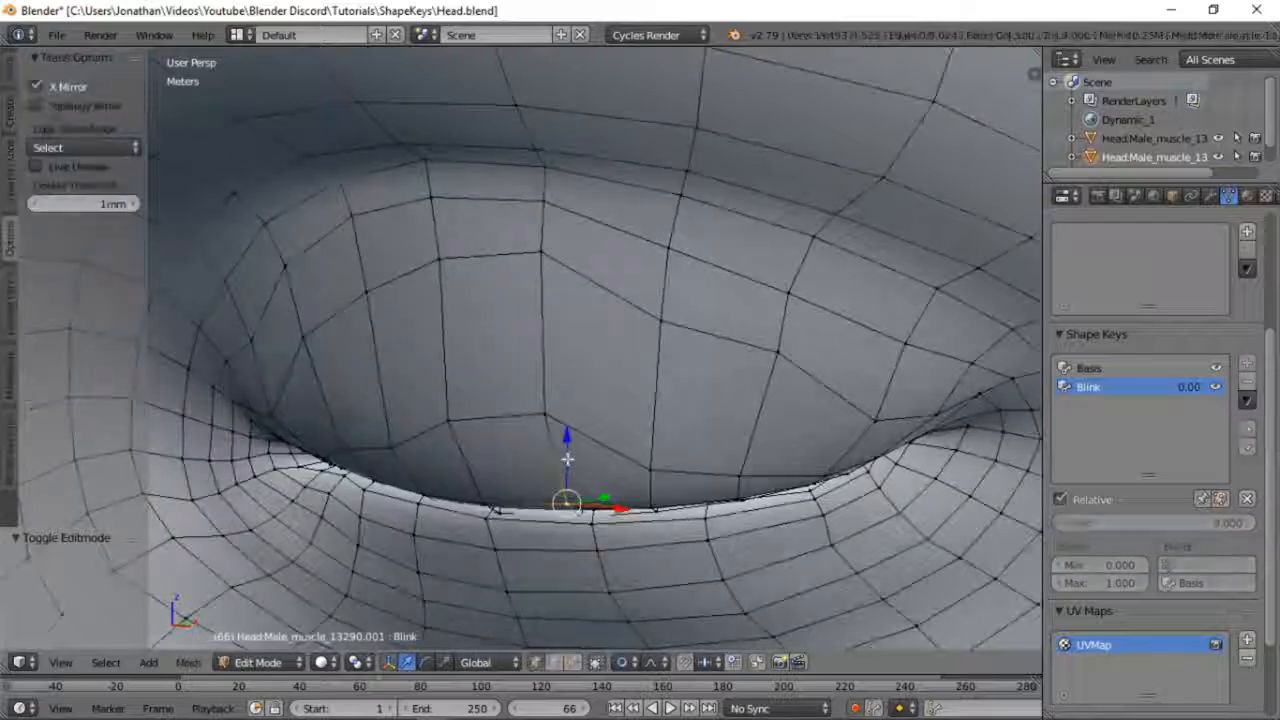
key(Tab)
middle_drag(537, 515, 603, 440)
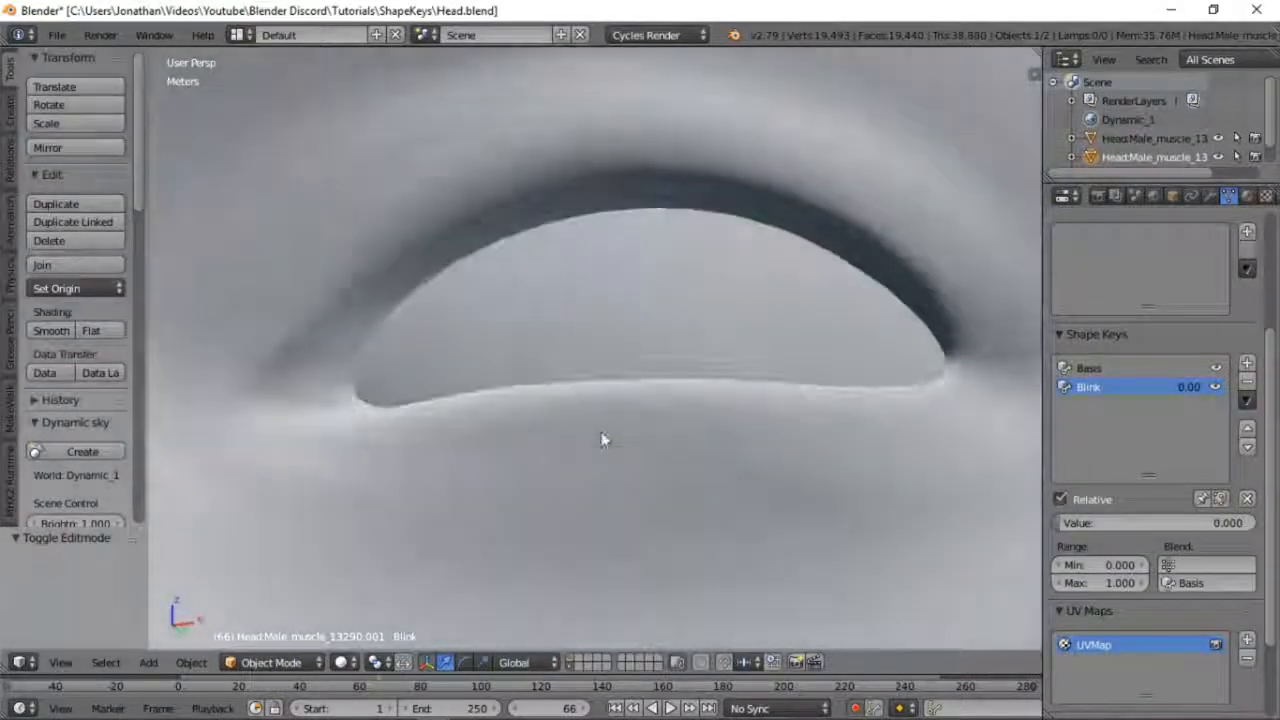
key(Tab)
key(Tab)
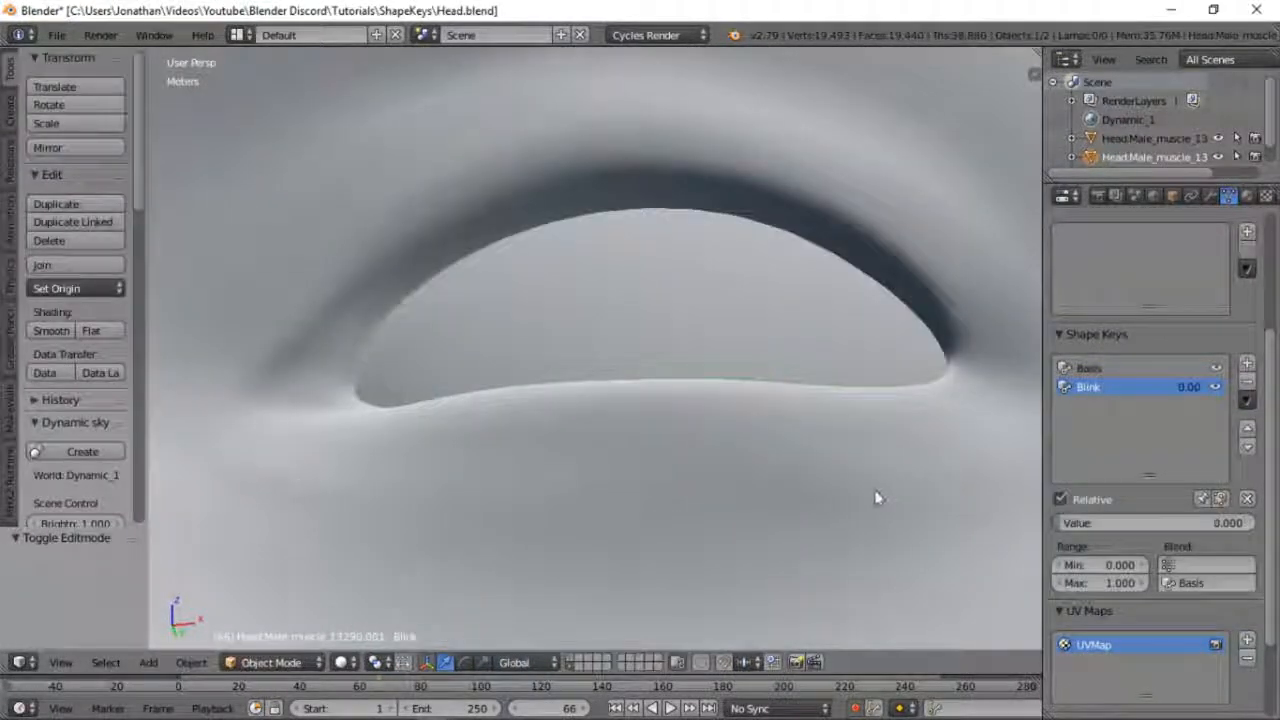
Step: Set the Blink value to 1, and in Edit Mode move the eyelid edge vertex near the outer corner -0.305 mm in Z
drag(1095, 523, 1254, 523)
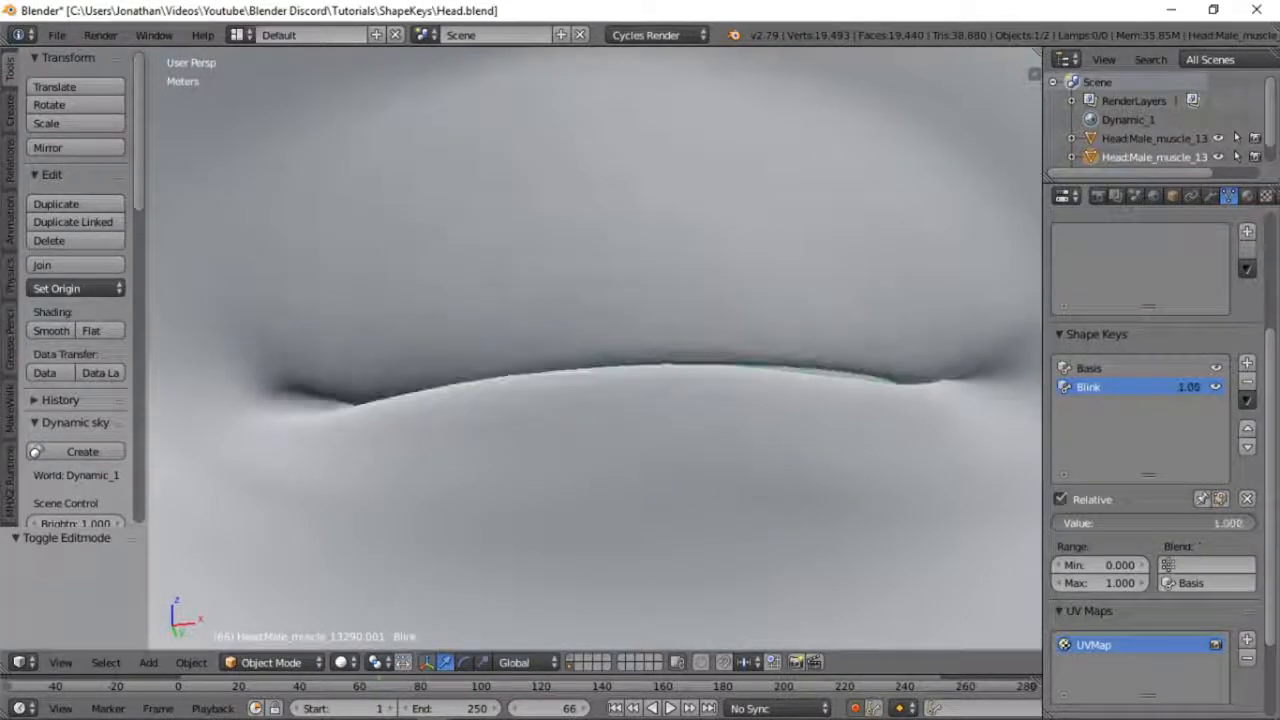
key(Tab)
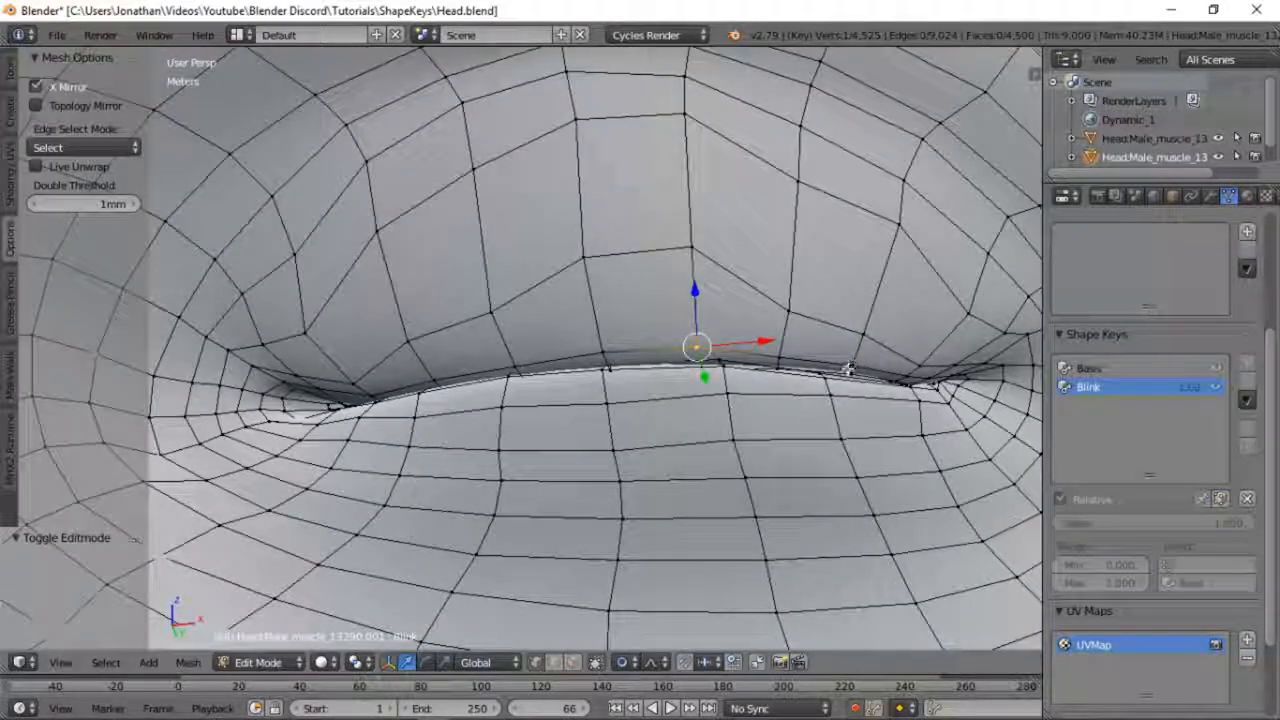
drag(847, 331, 851, 340)
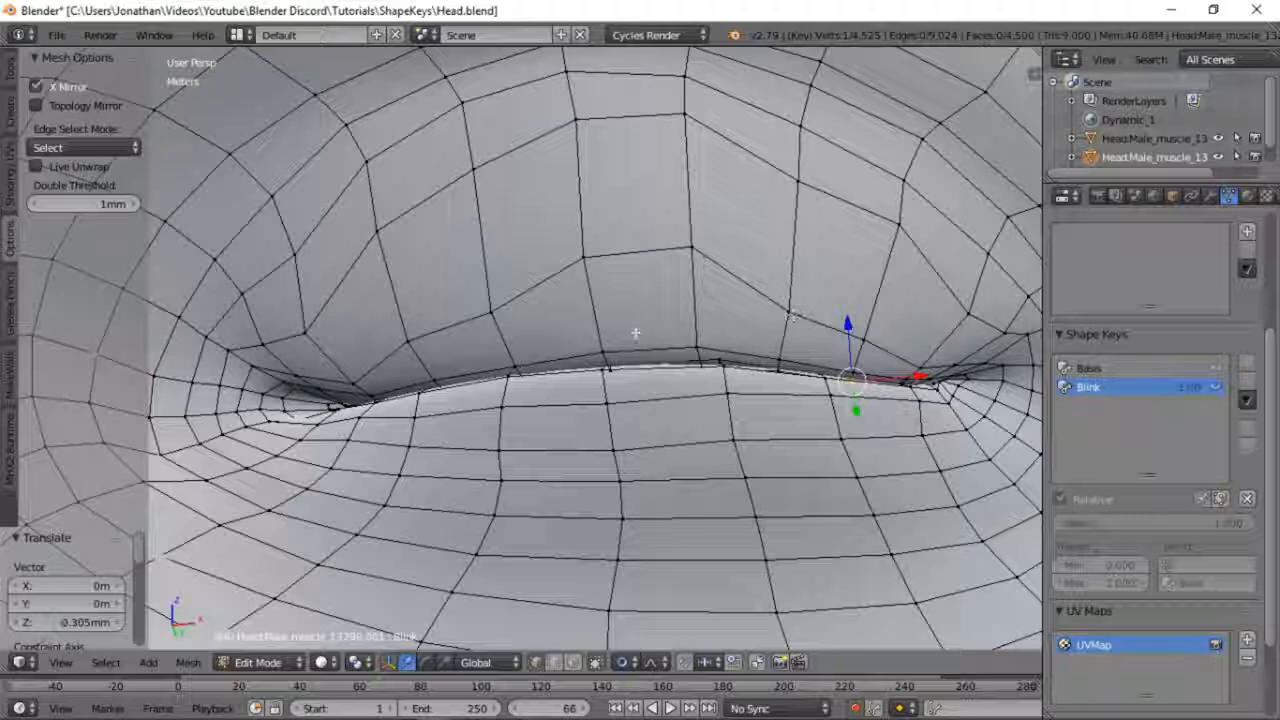
Step: Vertex-slide three upper eyelid vertices just above the seam upward, by factors of 0.184, 0.132 and 0.136
right_click(789, 294)
key(shift+v)
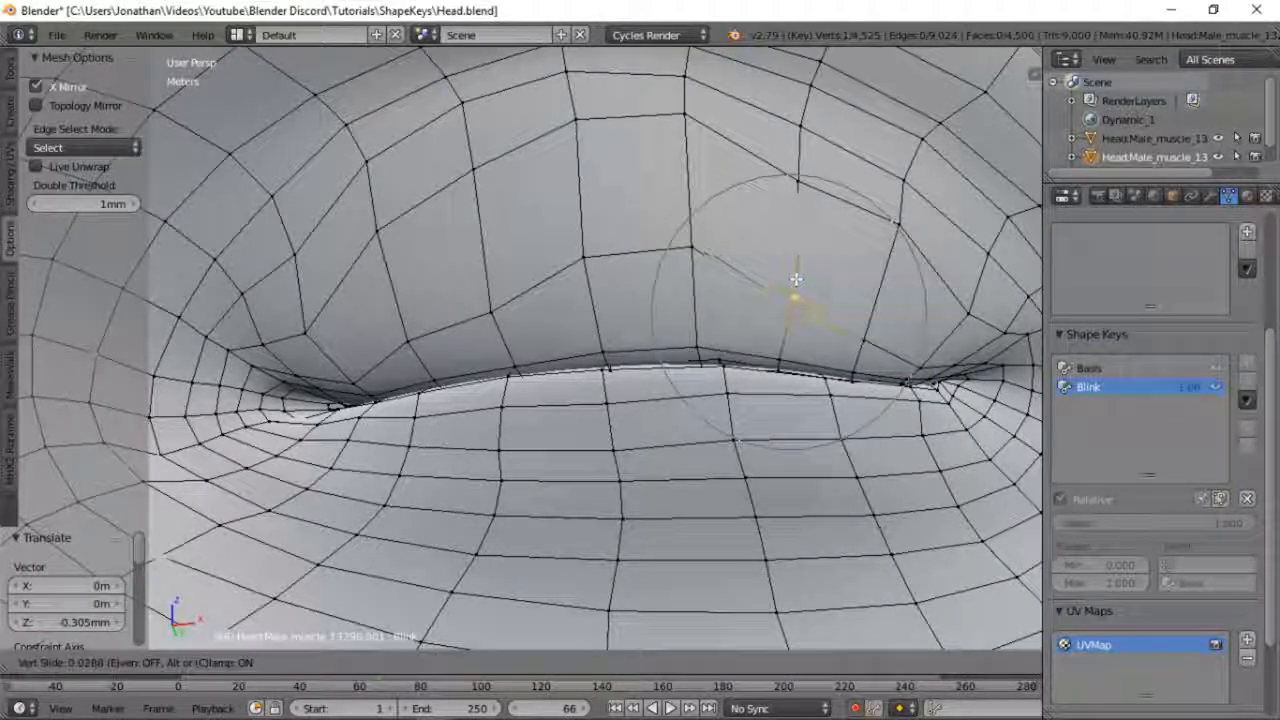
click(797, 273)
key(shift+v)
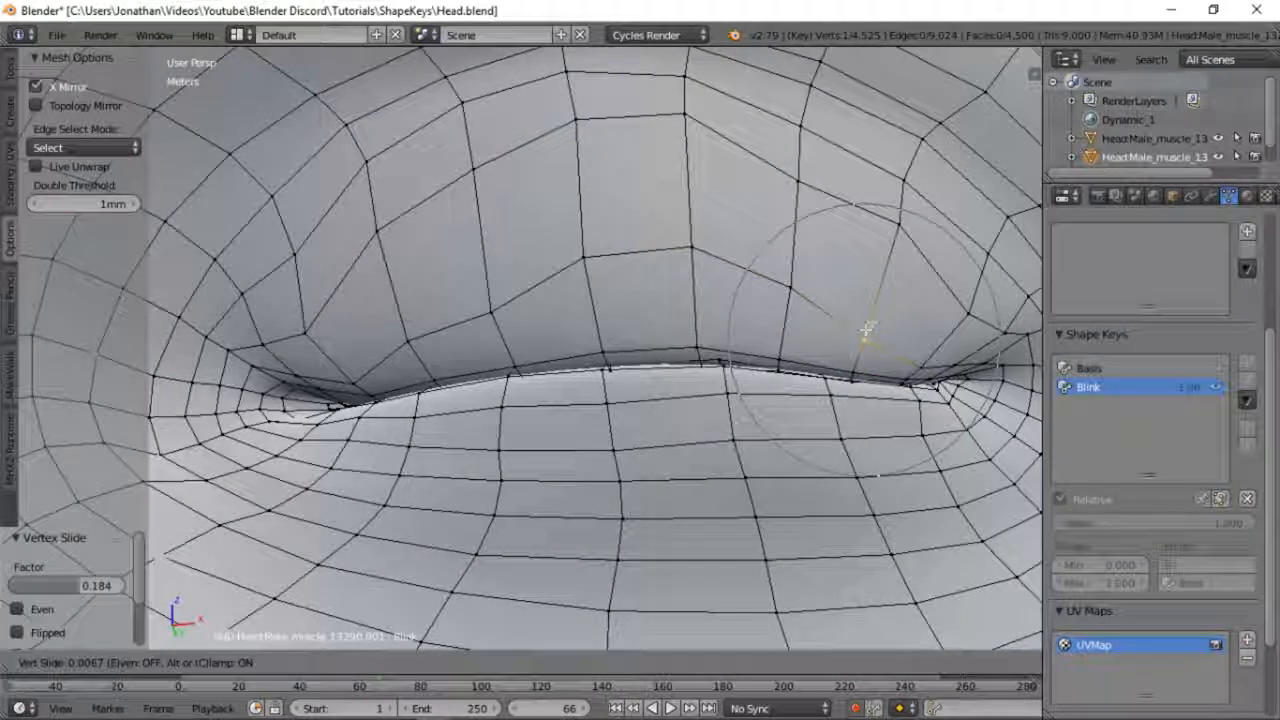
click(869, 322)
right_click(491, 307)
key(g)
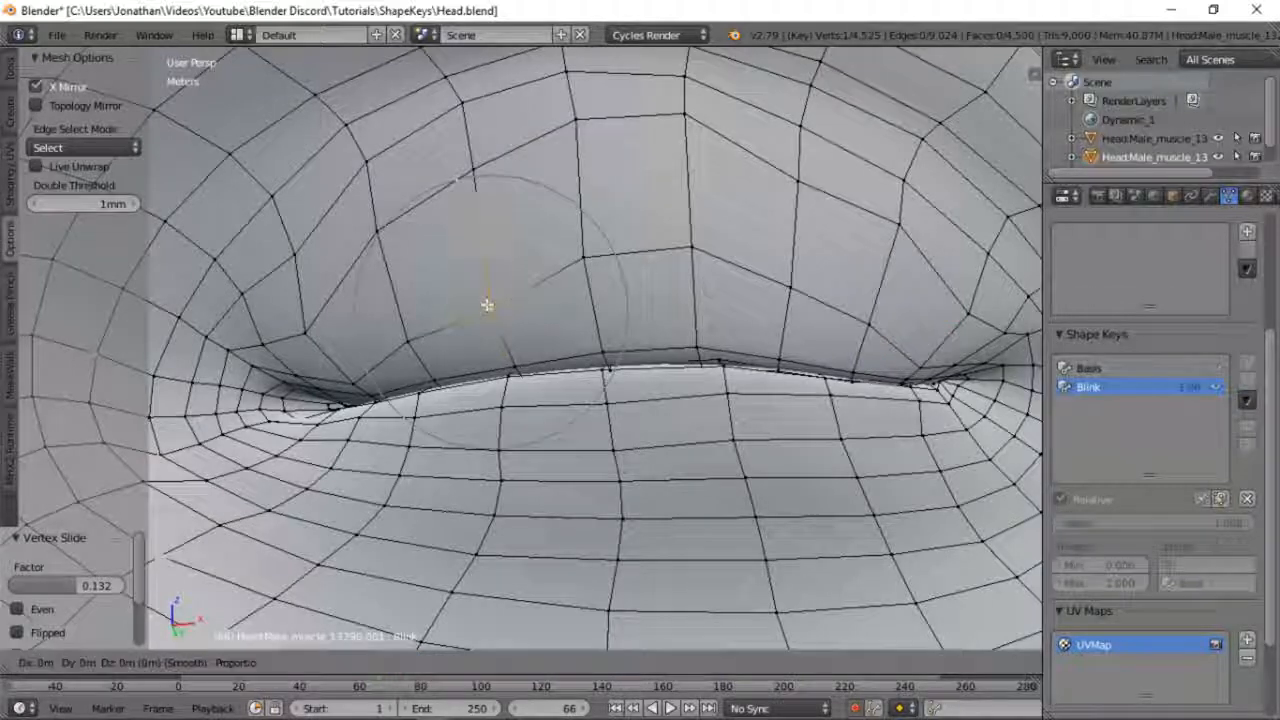
click(482, 295)
Step: Move the eyelid vertex near the eye's inner corner about -31.2 µm in X, -47.8 µm in Y and 0.259 mm in Z
middle_drag(483, 296, 509, 408)
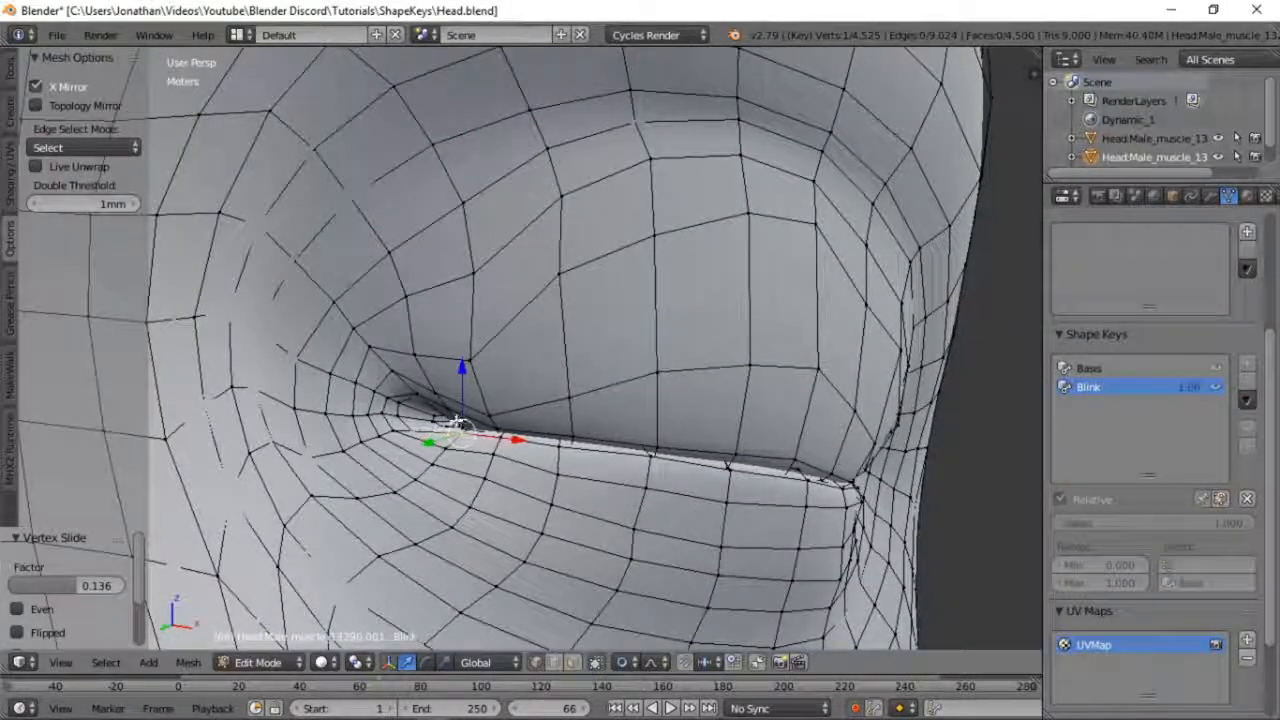
key(g)
click(465, 422)
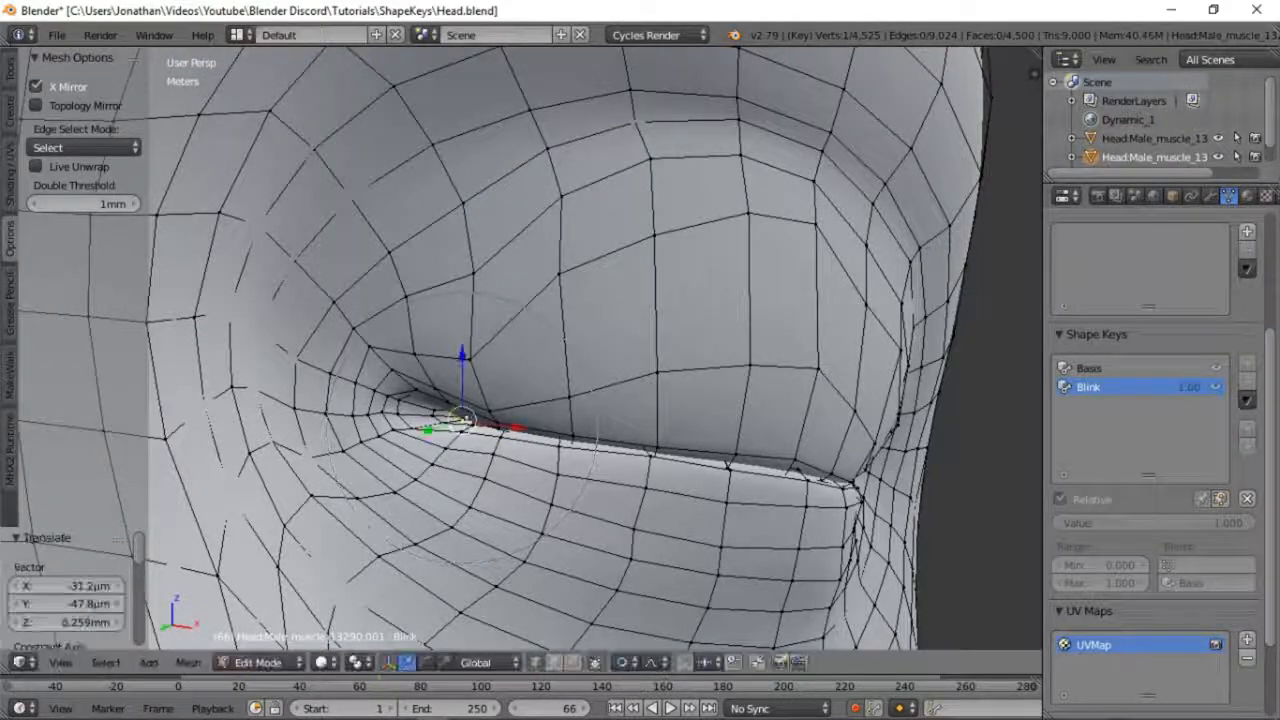
Step: Return to Object Mode, set the Blink shape key's value to 0, and bring the whole head into view
middle_drag(797, 420, 614, 335)
scroll(576, 461, down, 10)
key(Tab)
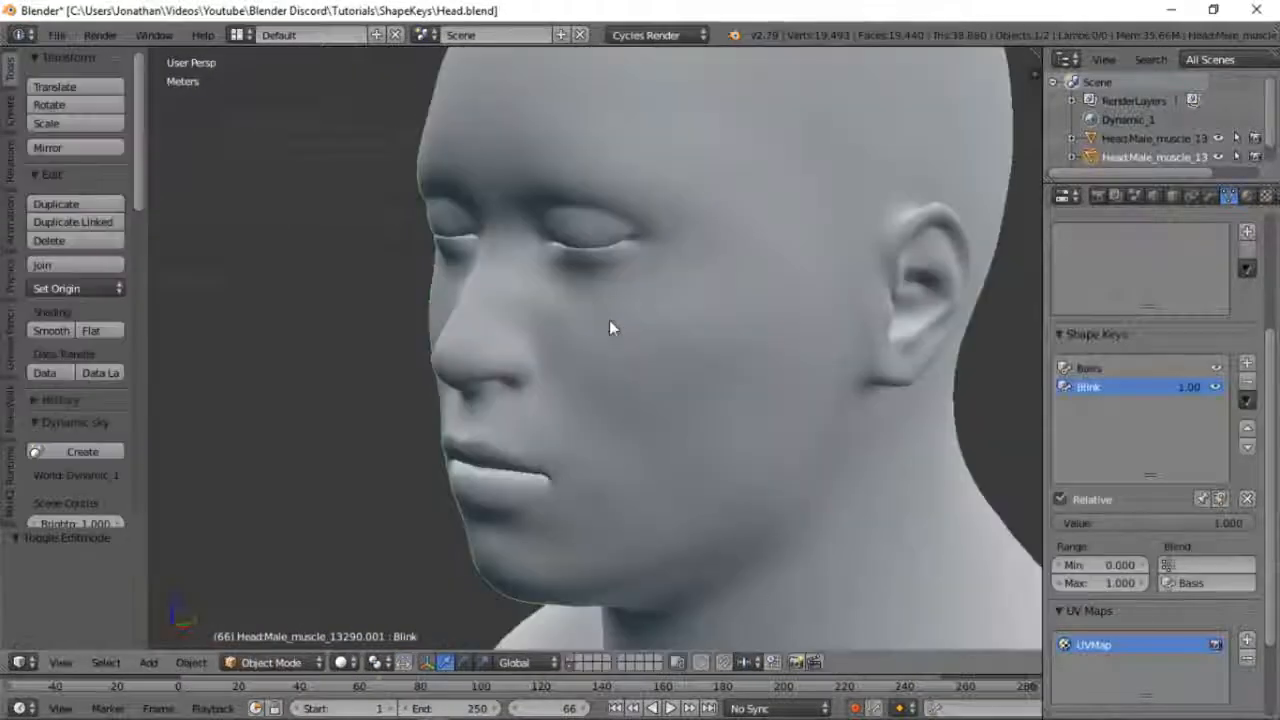
drag(1158, 523, 1060, 523)
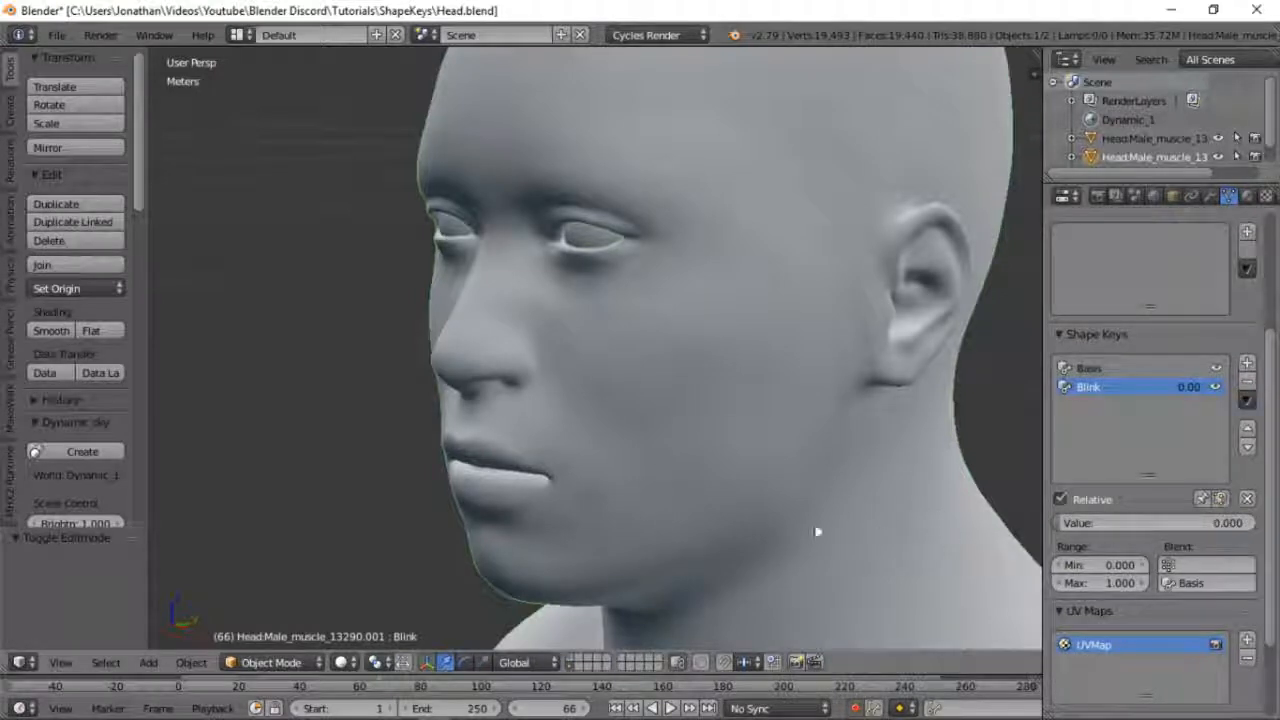
scroll(500, 507, down, 8)
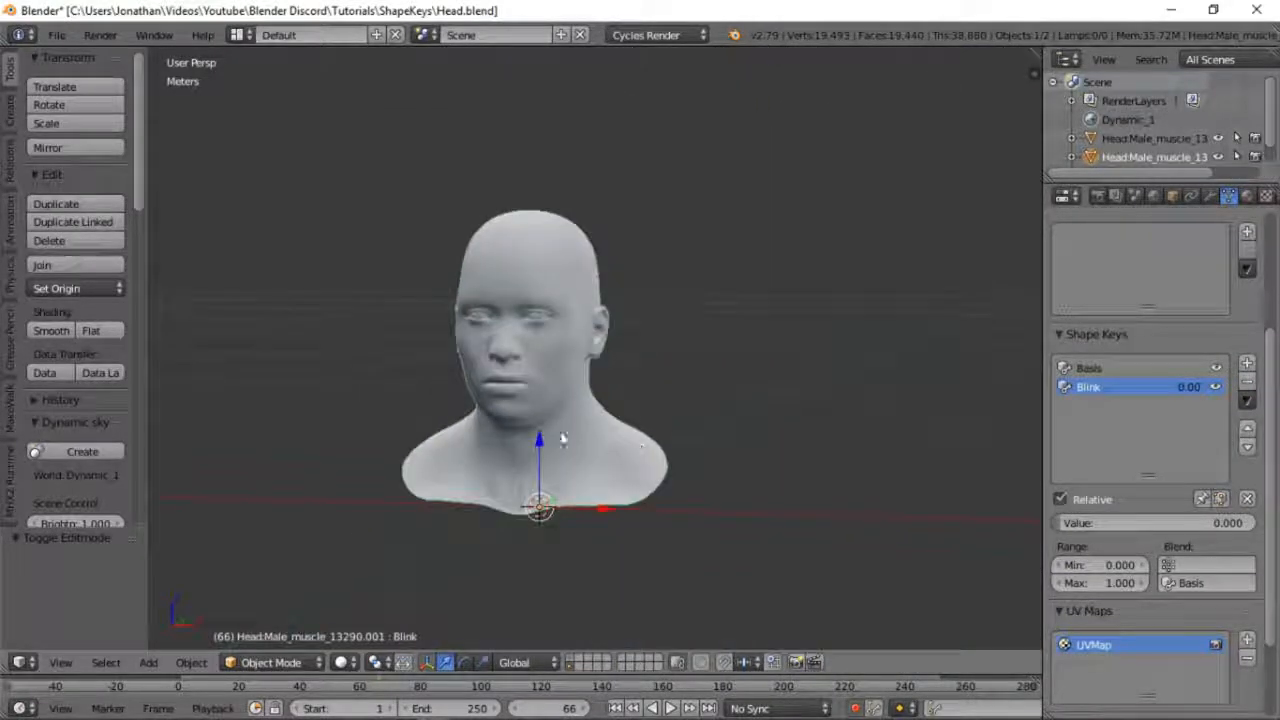
middle_drag(563, 438, 641, 418)
scroll(640, 418, up, 5)
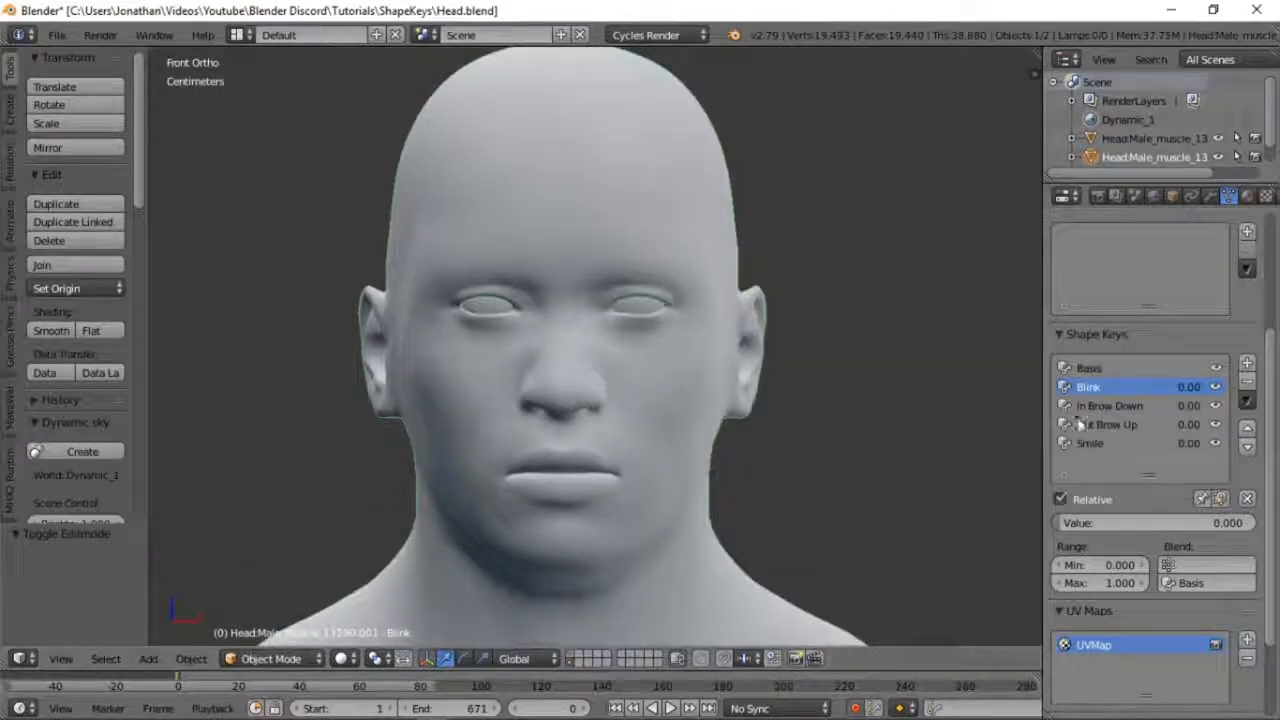
Step: Go through the In Brow Down and Out Brow Up shape keys, and make Blink the active one again
click(1128, 406)
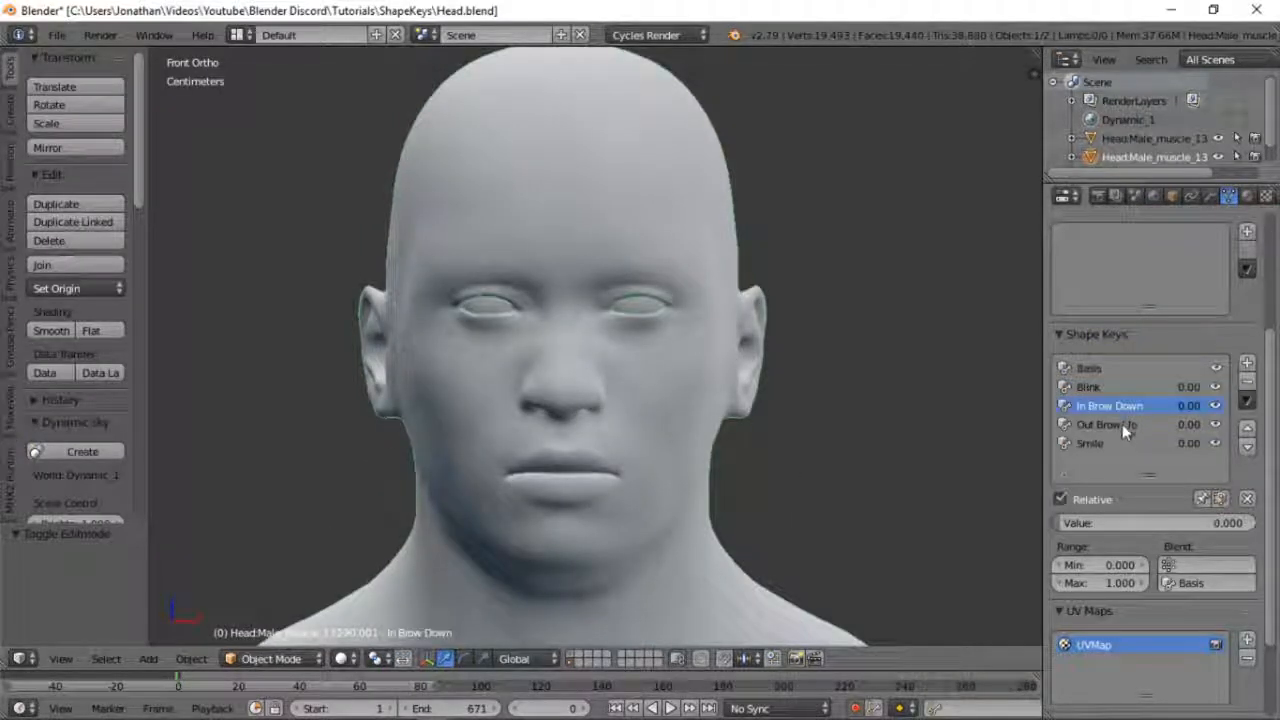
click(1123, 426)
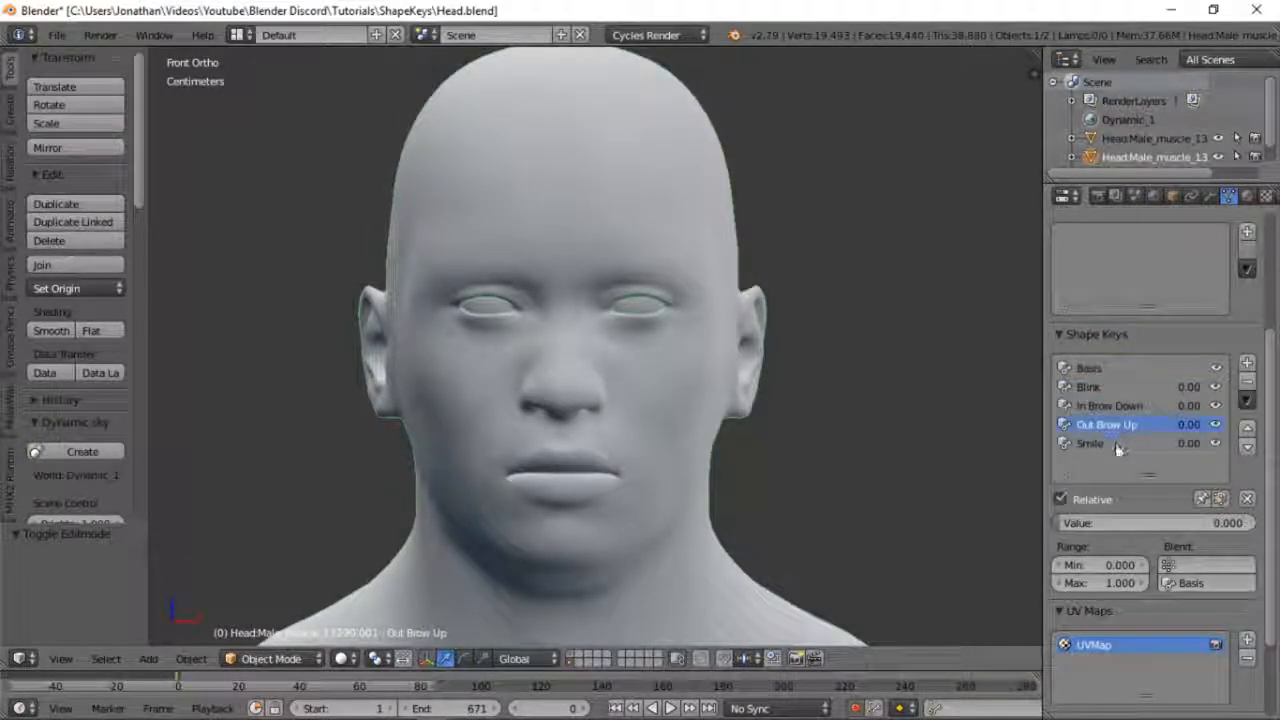
click(1120, 388)
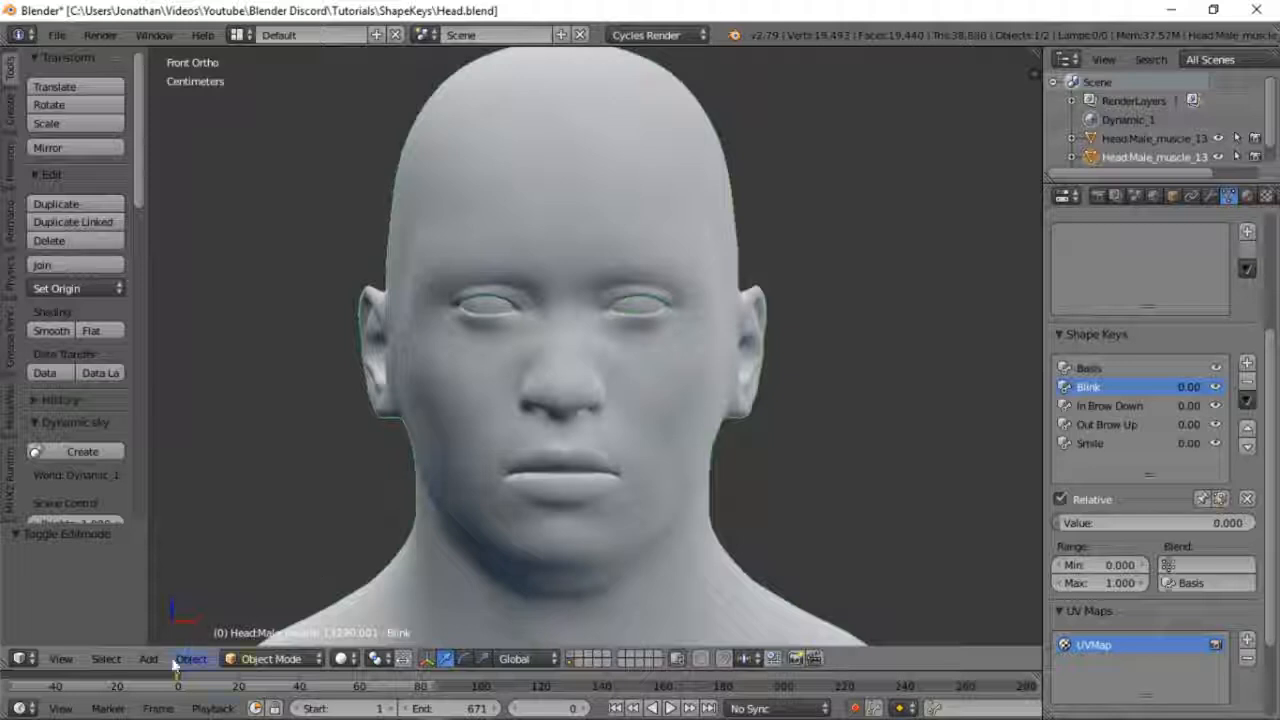
Step: Enlarge the timeline area and change it to a Dope Sheet in Shape Key Editor mode
drag(178, 672, 180, 548)
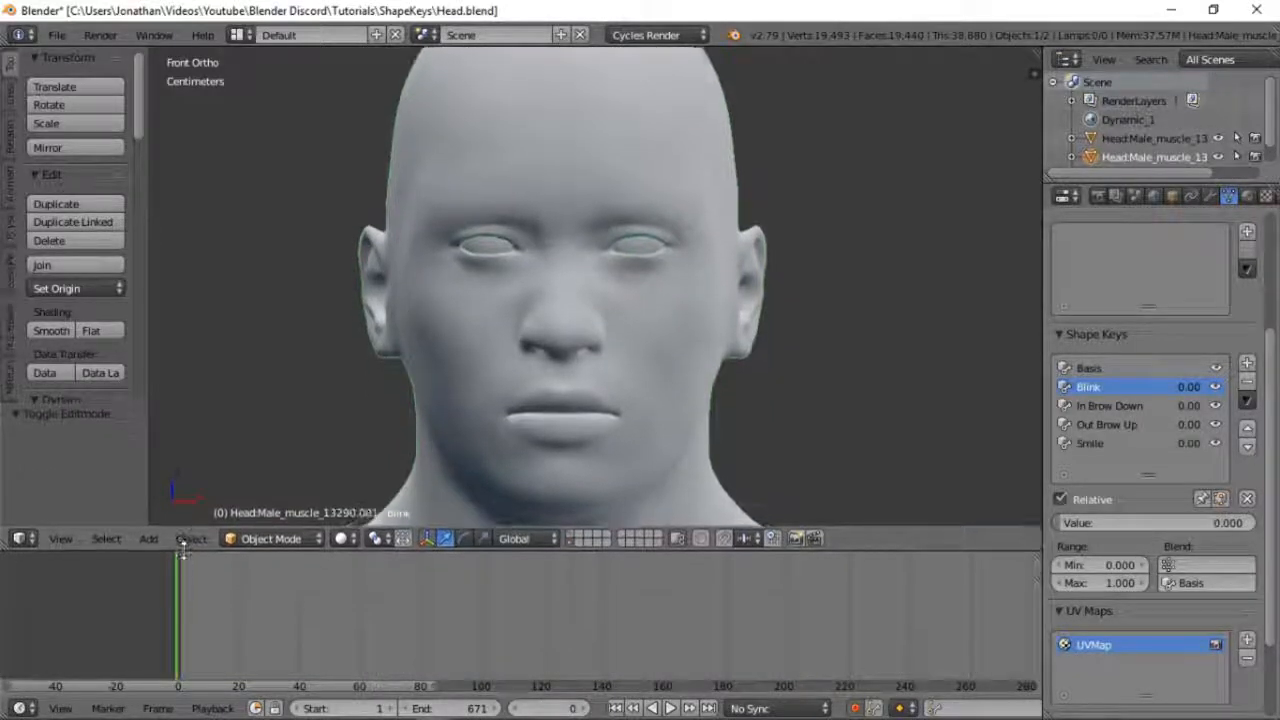
click(36, 708)
click(76, 614)
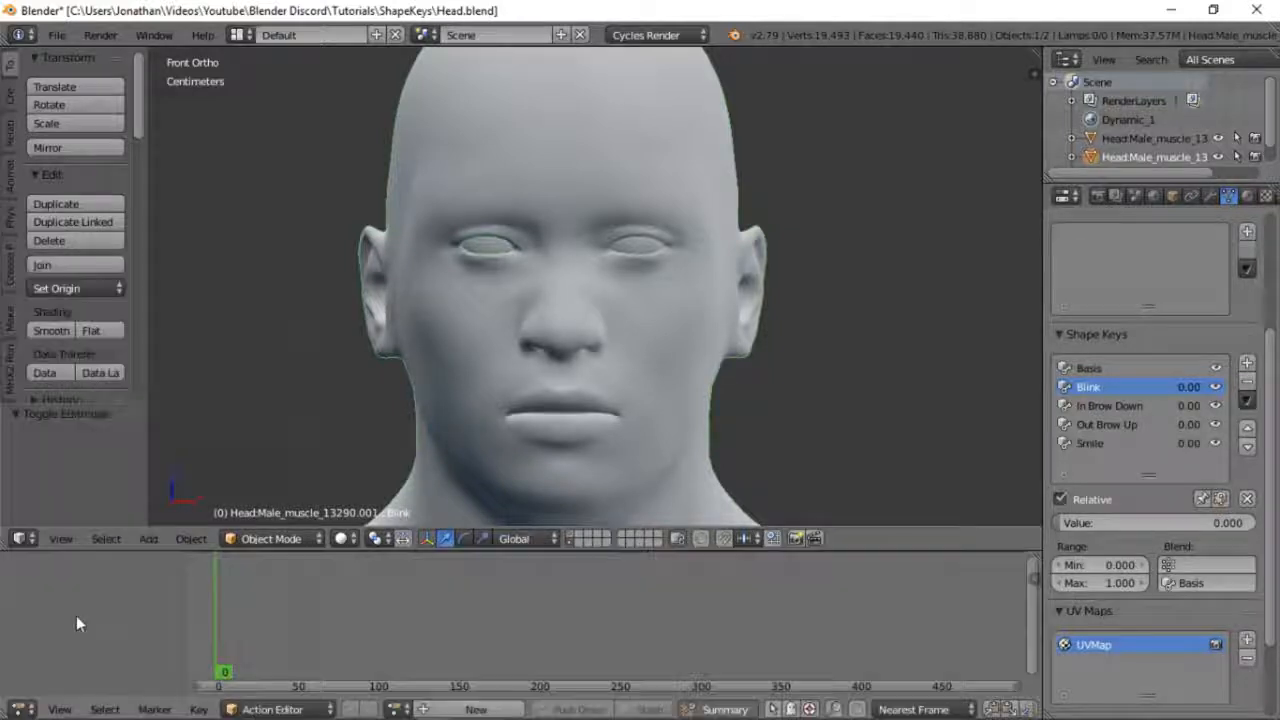
click(278, 709)
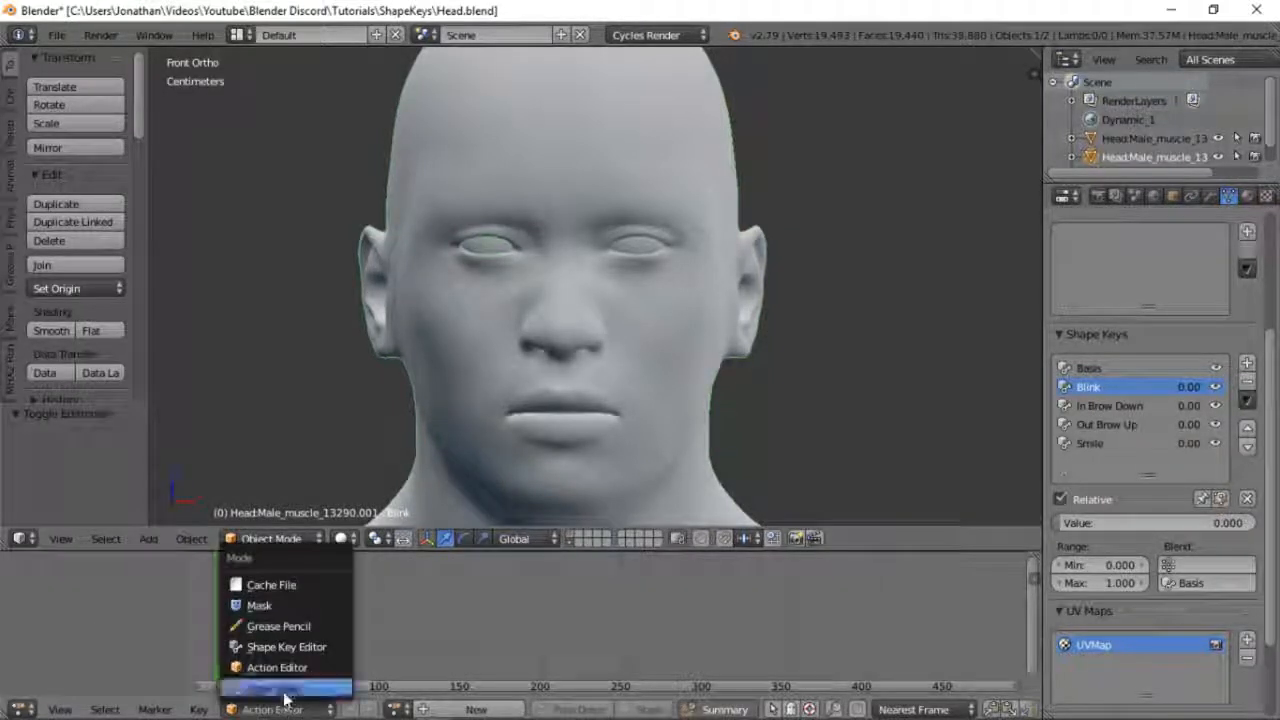
click(282, 647)
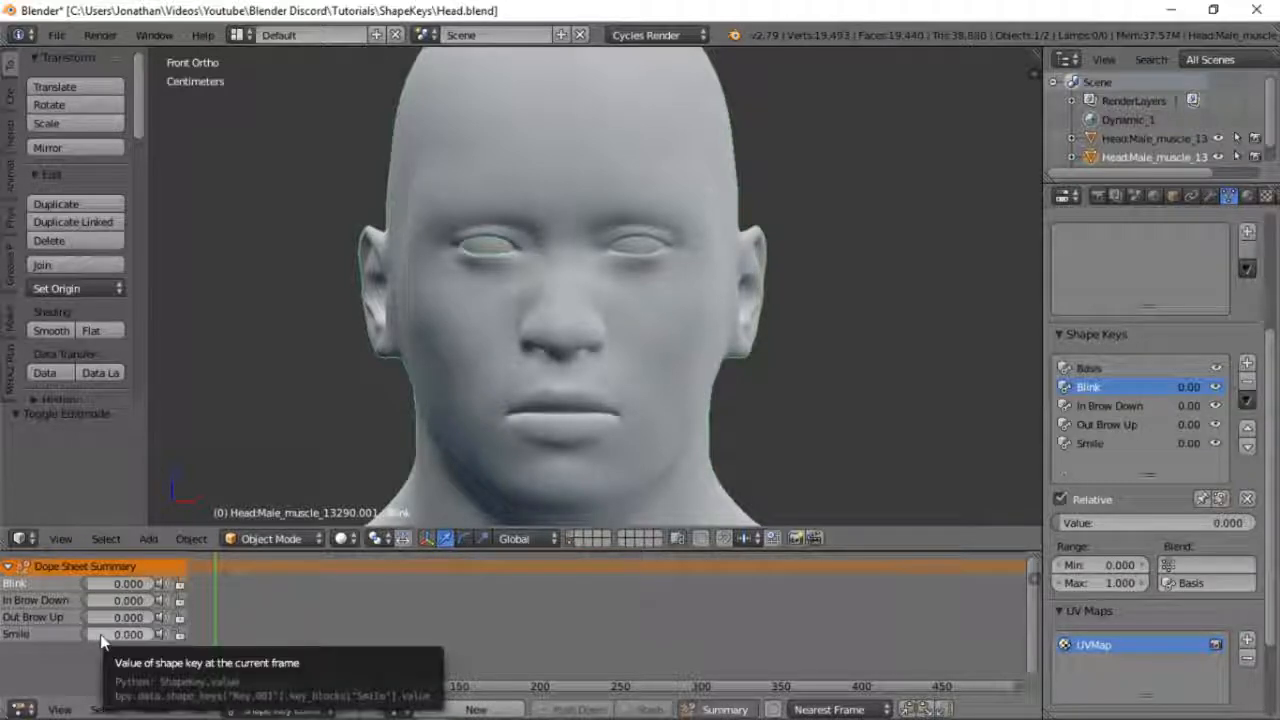
Step: Insert keyframes at frame 0 with value 0 for the Blink, In Brow Down, Out Brow Up and Smile shape keys
key(i)
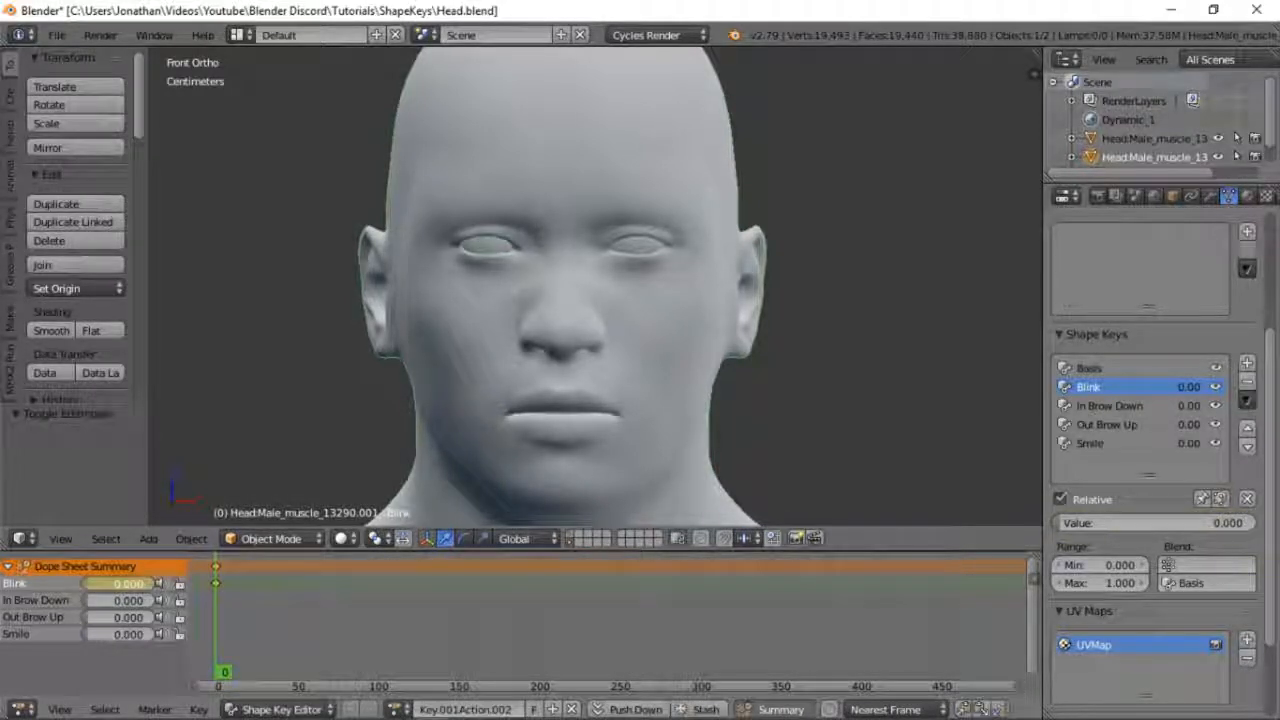
key(i)
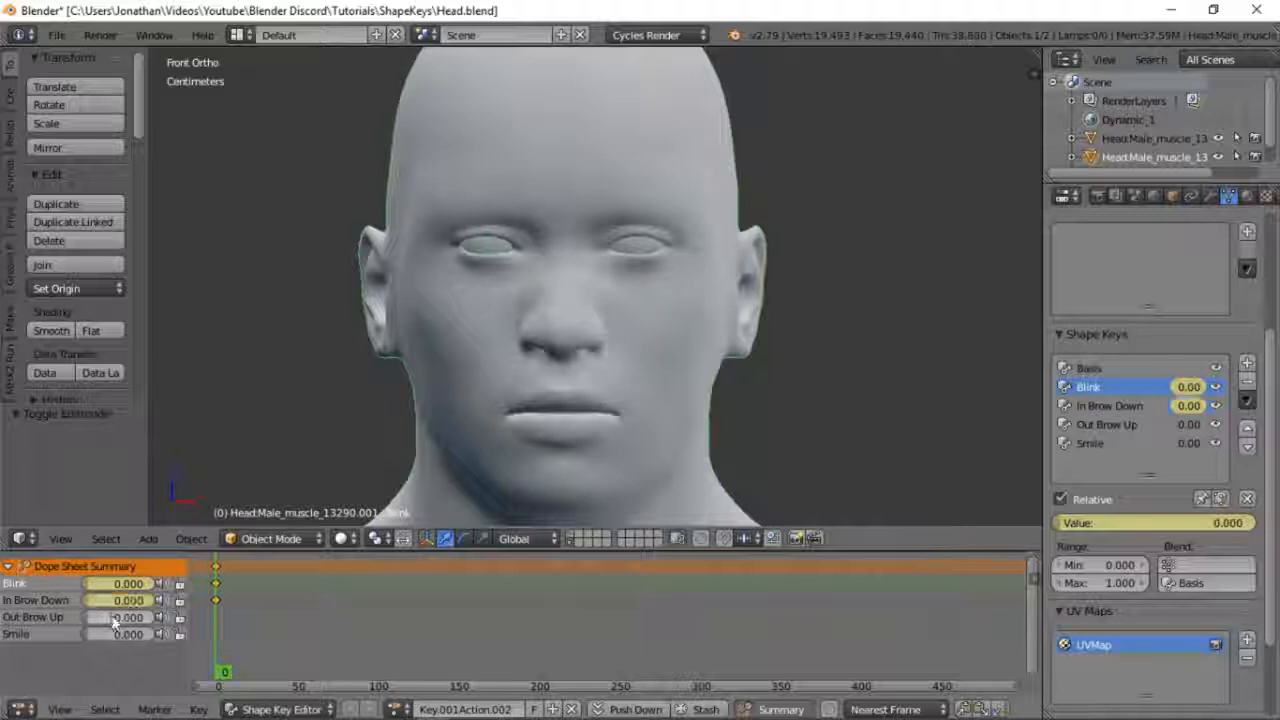
key(i)
key(i)
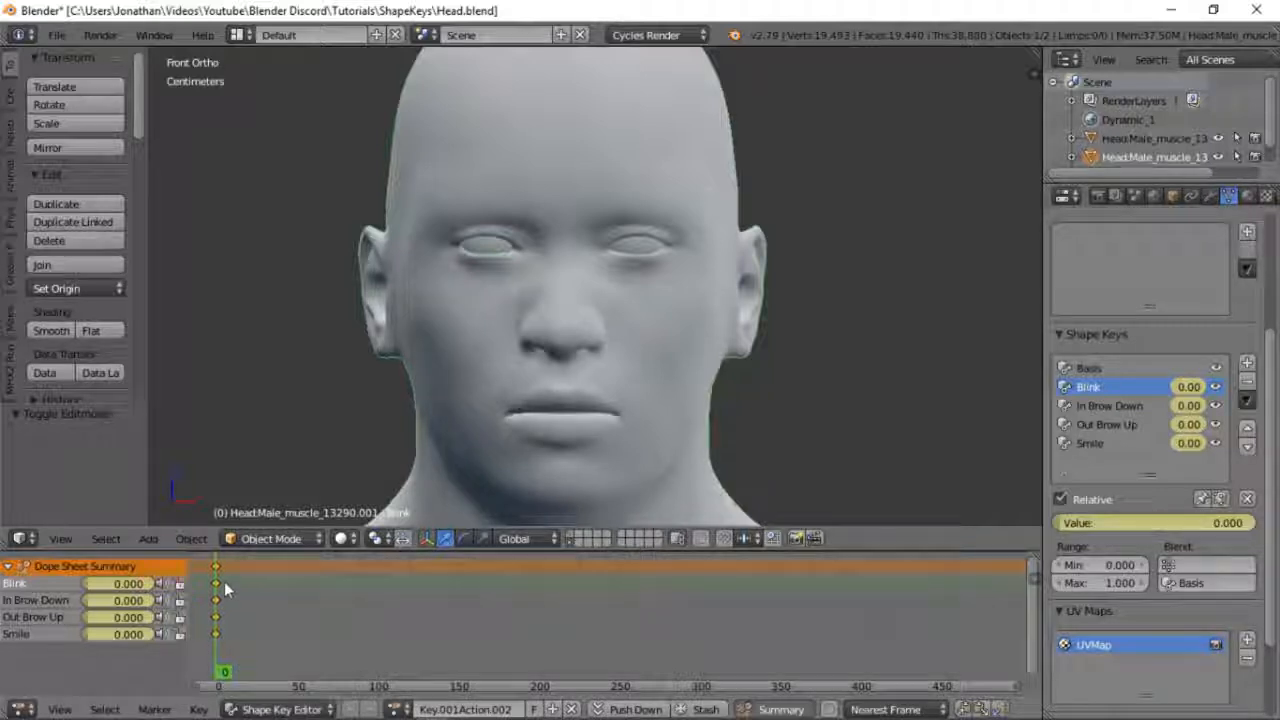
Step: Keyframe a quick blink on the Blink shape key, returning it to value 0 at frame 20
drag(224, 585, 245, 580)
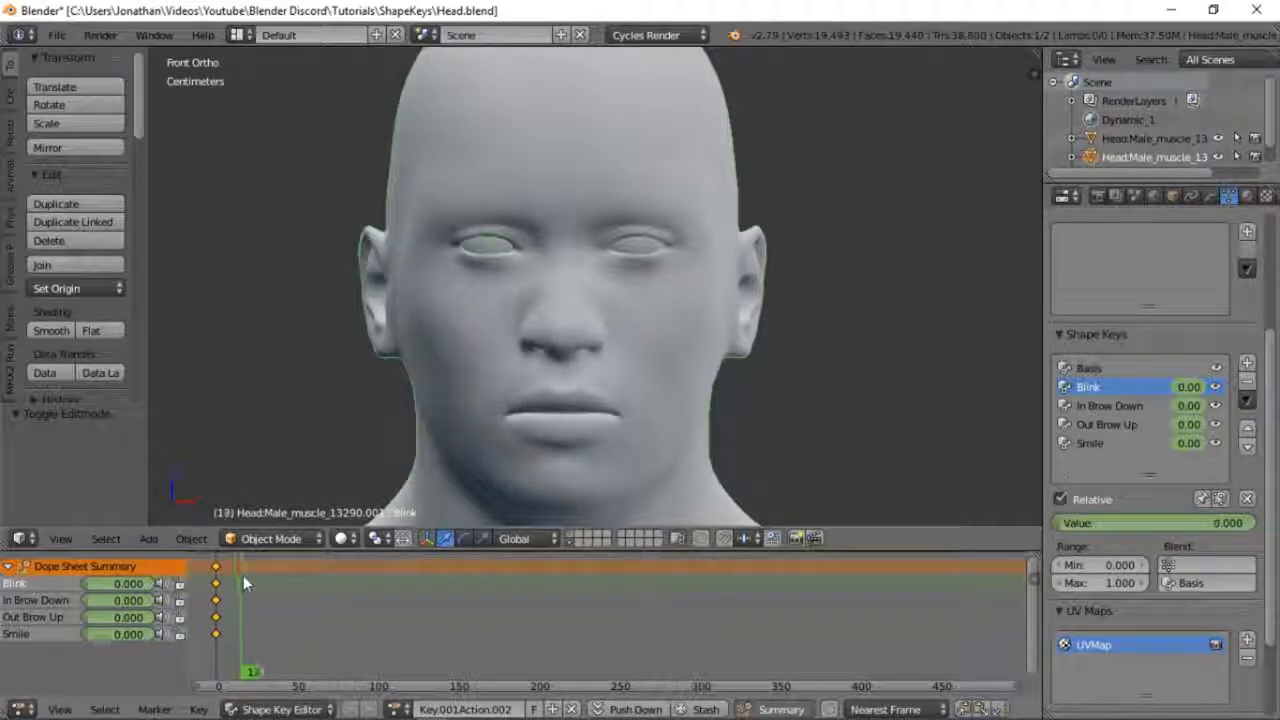
mouse_move(92, 584)
mouse_down()
mouse_move(156, 585)
mouse_move(97, 584)
mouse_up()
key(Right)
key(Right)
key(Right)
Step: Copy the blink keyframes, paste them at several irregularly spaced points up to about frame 470, and play the animation
key(a)
click(284, 578)
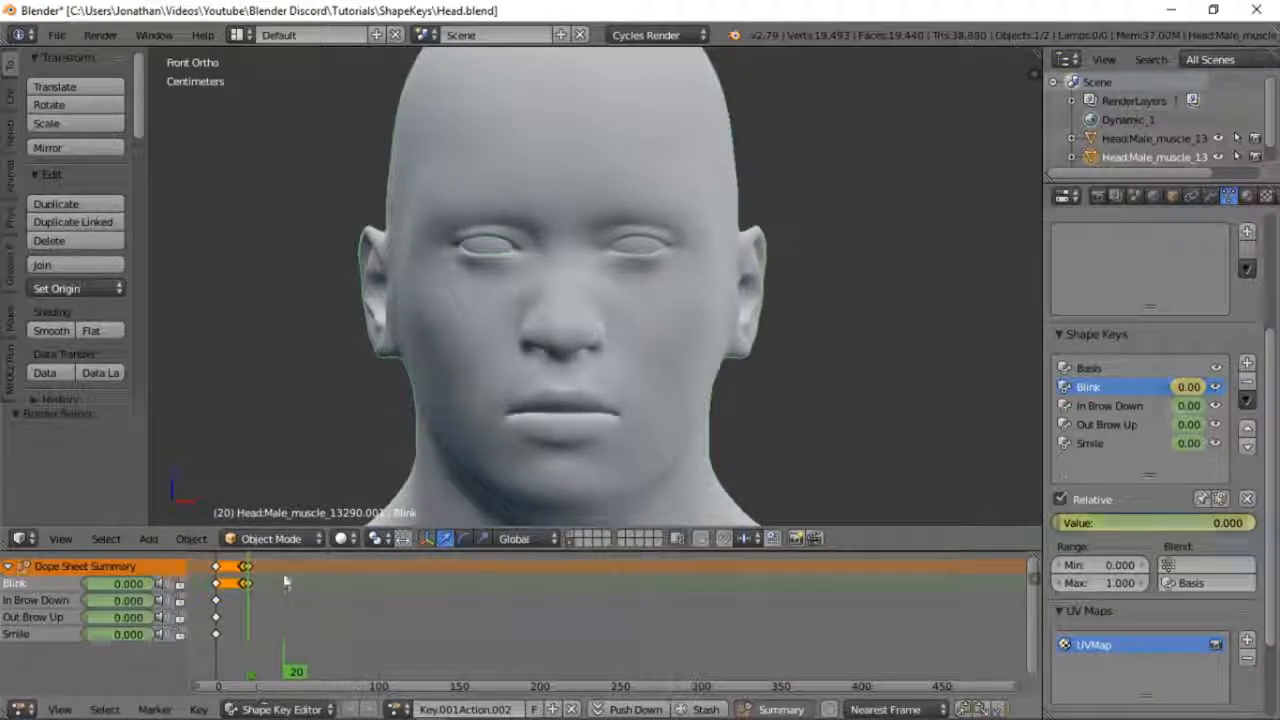
drag(286, 582, 312, 584)
key(ctrl+v)
key(ctrl+v)
drag(434, 594, 471, 594)
key(ctrl+v)
key(ctrl+v)
key(ctrl+v)
key(alt+a)
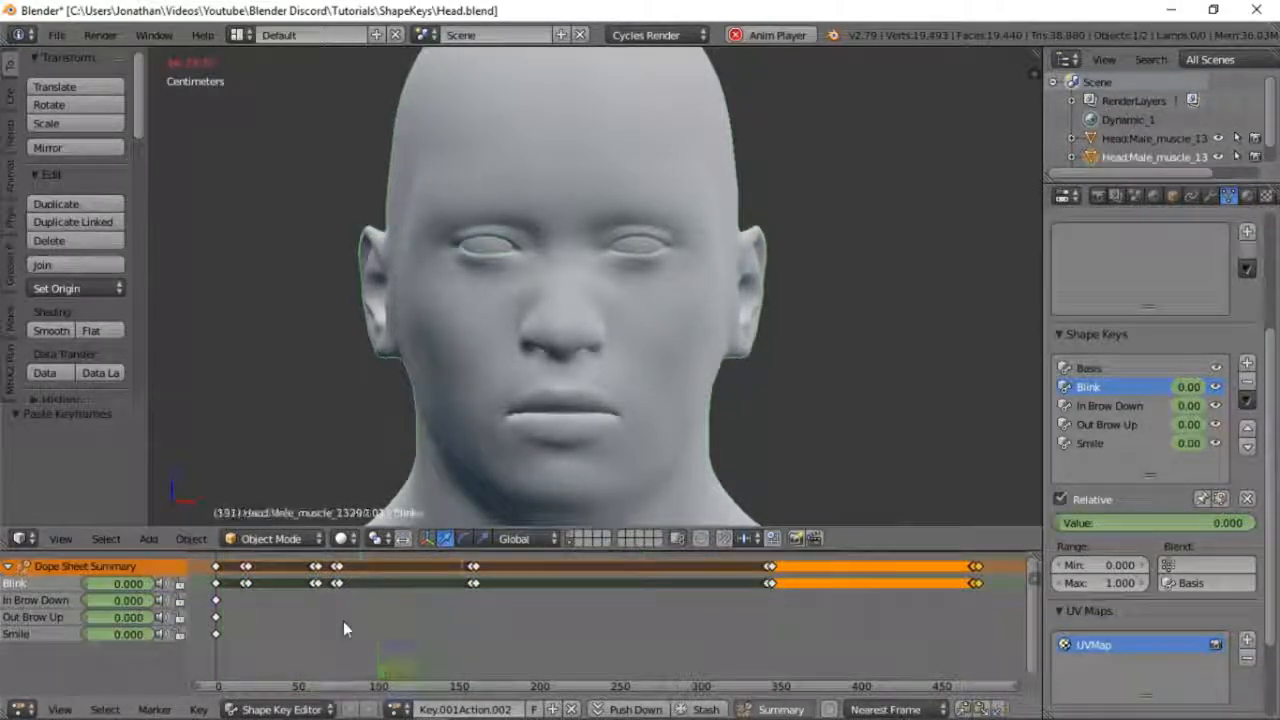
key(alt+a)
Step: Keyframe raised values for In Brow Down and Out Brow Up shortly after the first blink, around frame 25
click(258, 616)
drag(98, 601, 140, 617)
click(290, 616)
click(252, 636)
click(308, 638)
key(b)
drag(246, 594, 266, 630)
click(357, 640)
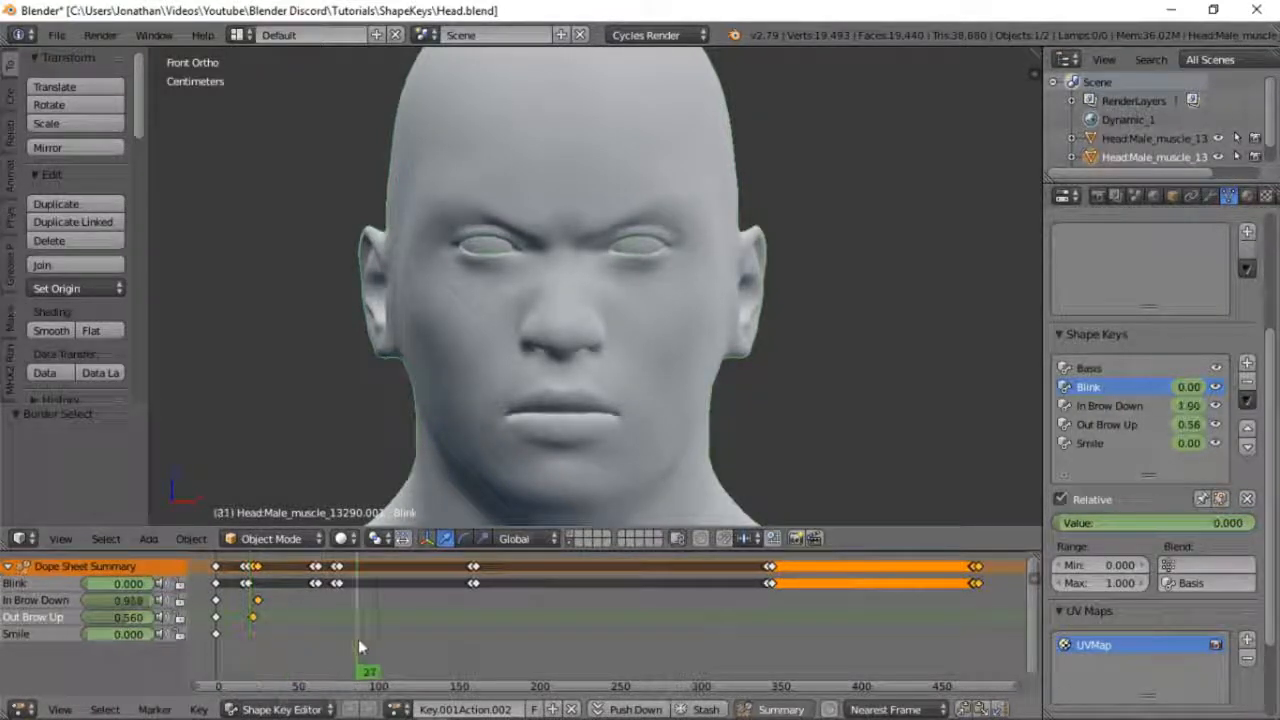
Step: Return In Brow Down and Out Brow Up to 0 and keyframe them together with Smile at about frame 88
drag(140, 601, 85, 601)
drag(135, 617, 90, 634)
click(422, 636)
click(358, 630)
mouse_move(420, 650)
mouse_down()
mouse_move(436, 650)
mouse_move(403, 646)
mouse_move(423, 648)
mouse_up()
Step: Try keyframing the shape keys at frame 127, and delete those keyframes
key(i)
key(i)
key(i)
key(i)
right_click(423, 568)
key(x)
click(423, 572)
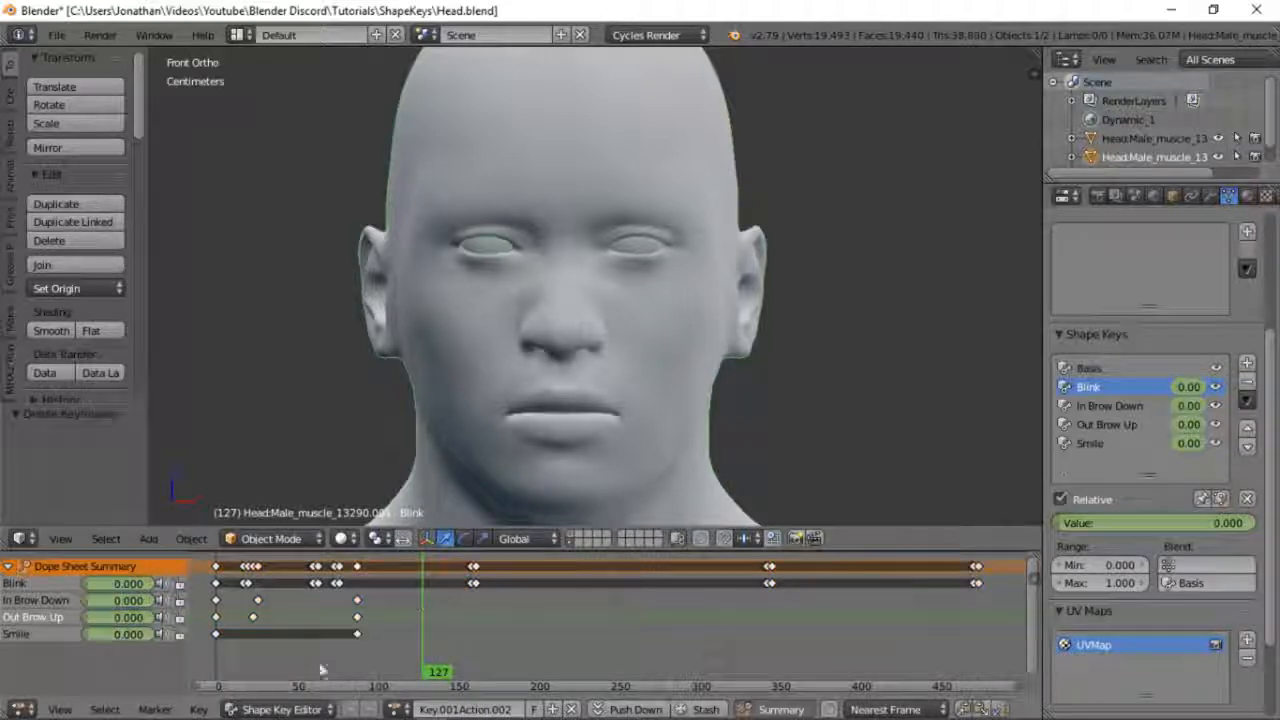
Step: Keyframe In Brow Down, Out Brow Up and Smile at about frame 127, and delete Smile's two earlier keyframes
drag(125, 634, 90, 634)
mouse_move(125, 617)
mouse_down()
mouse_move(90, 617)
mouse_move(90, 601)
mouse_move(150, 617)
mouse_up()
right_click(216, 635)
key(x)
right_click(357, 636)
key(x)
Step: Keyframe Out Brow Up and Smile at 1.000 at about frame 150, and play the animation from the start
click(467, 650)
drag(90, 634, 150, 634)
drag(459, 640, 217, 630)
key(alt+a)
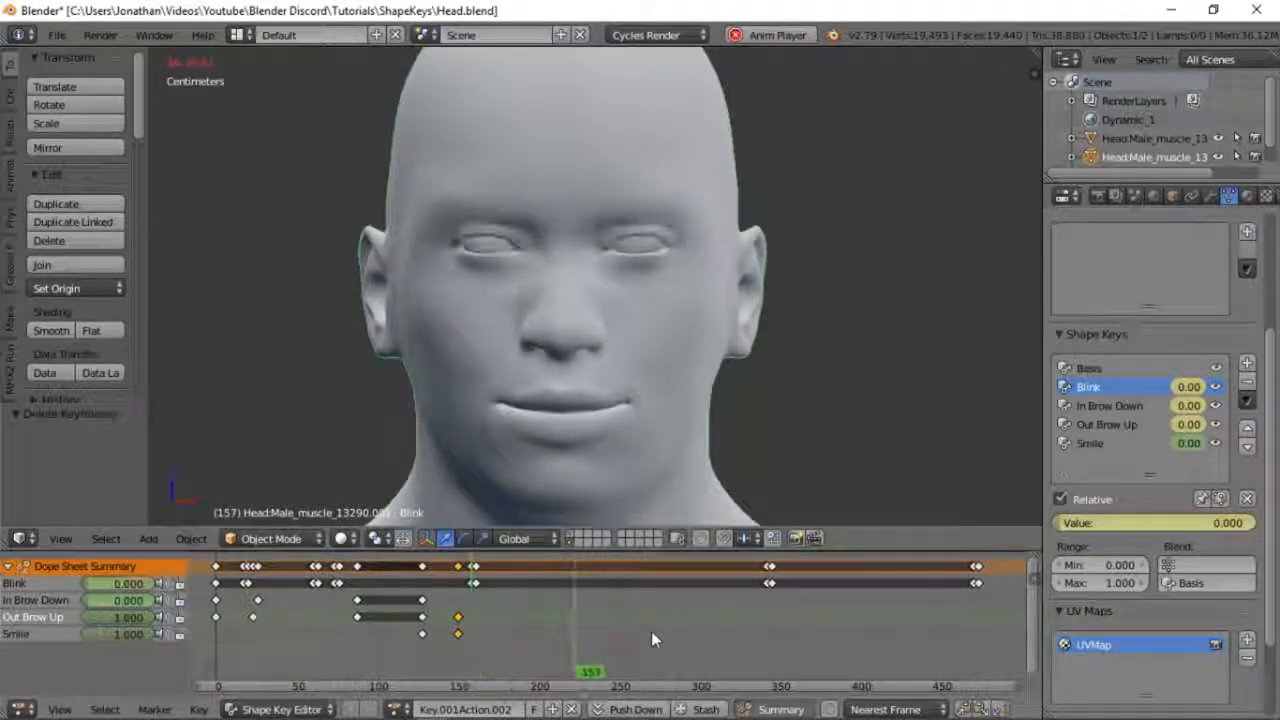
key(alt+a)
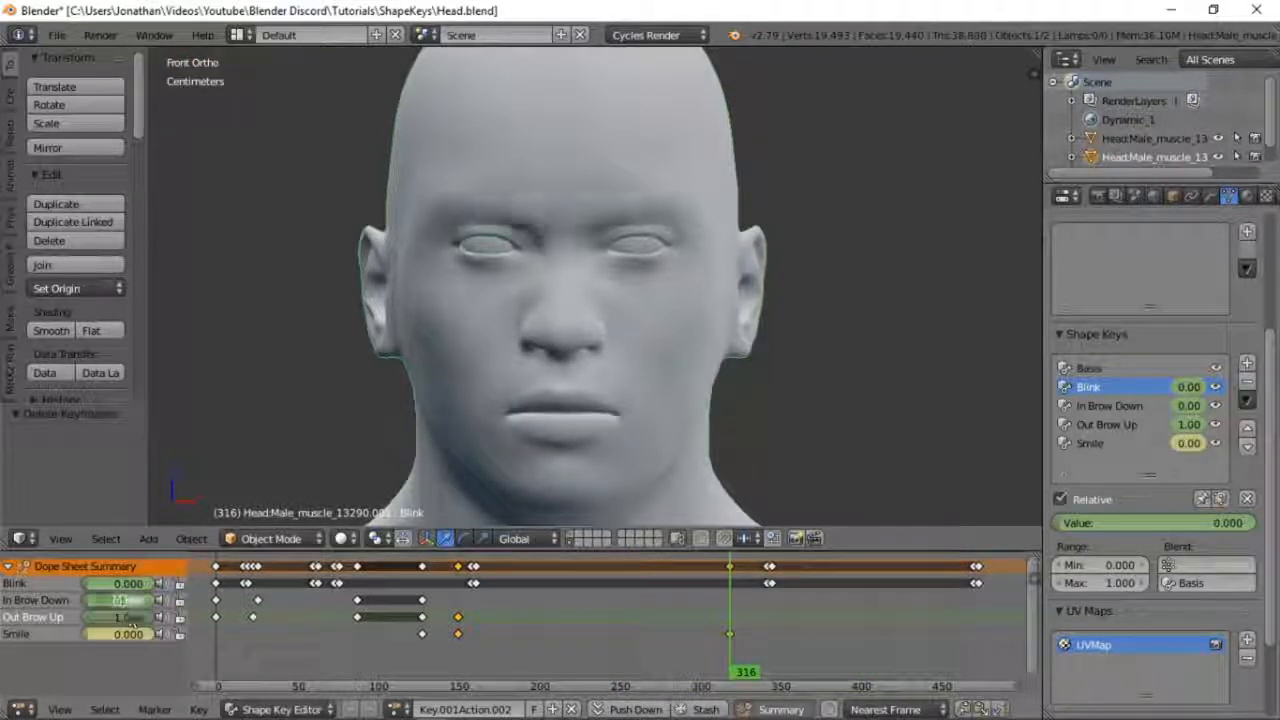
Step: Keyframe In Brow Down, Out Brow Up and Smile at frame 250, key In Brow Down at frame 316, and replay the animation
click(622, 655)
mouse_move(121, 601)
mouse_down()
mouse_move(90, 601)
mouse_move(126, 617)
mouse_up()
drag(130, 634, 123, 634)
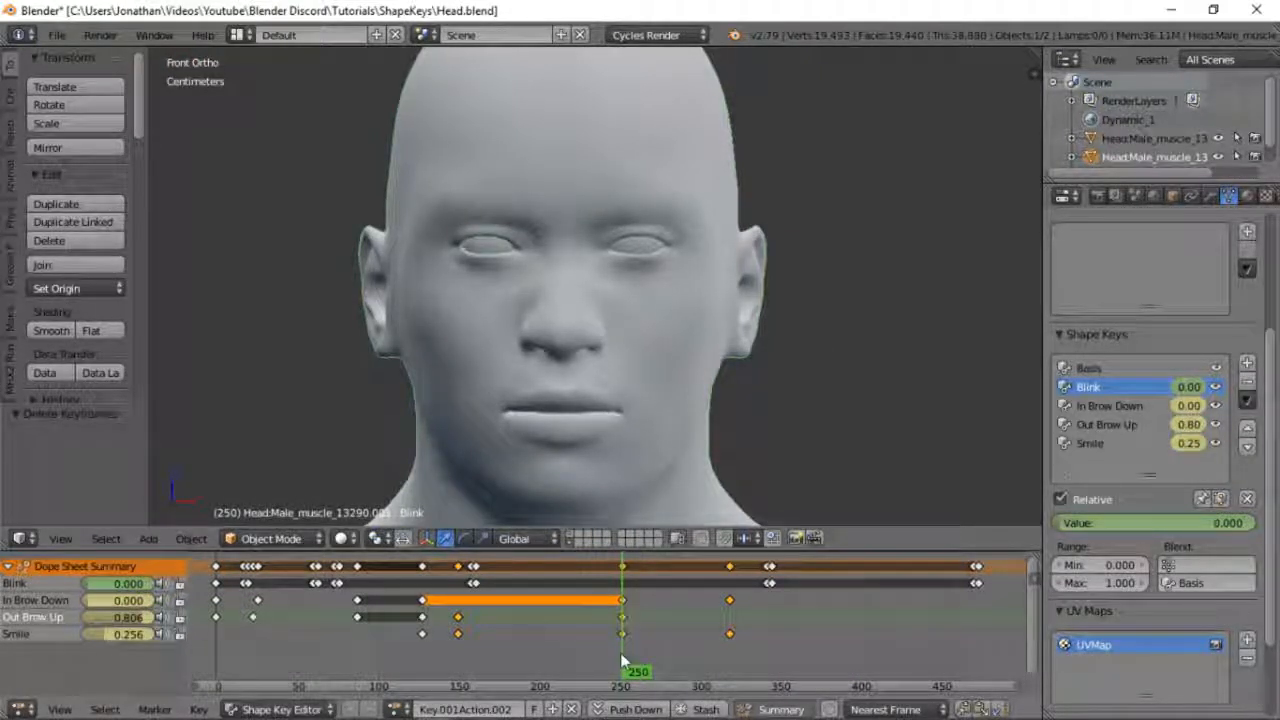
drag(621, 656, 686, 657)
click(386, 650)
key(alt+a)
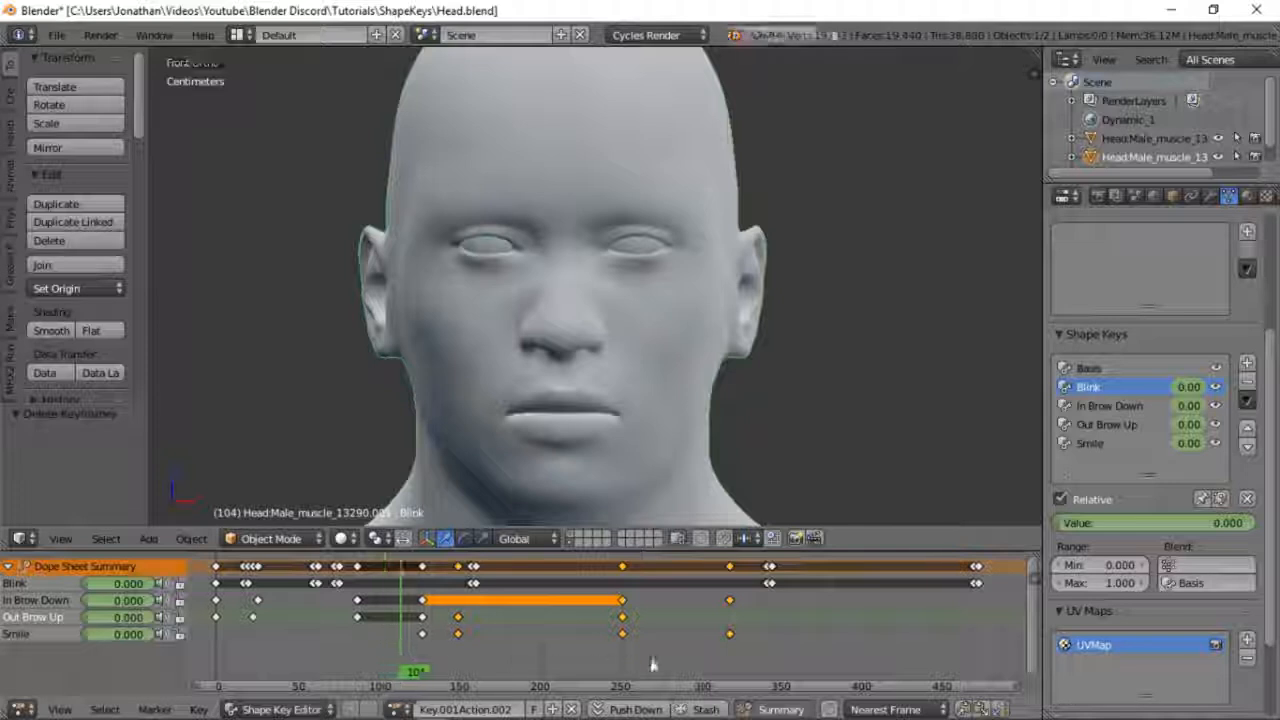